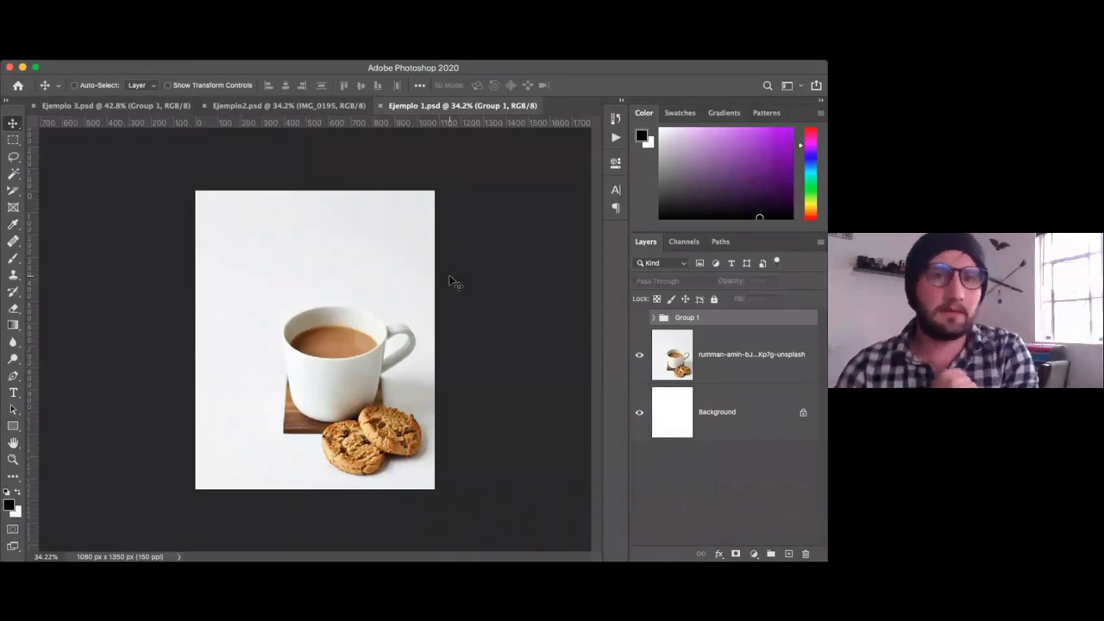
key("super")
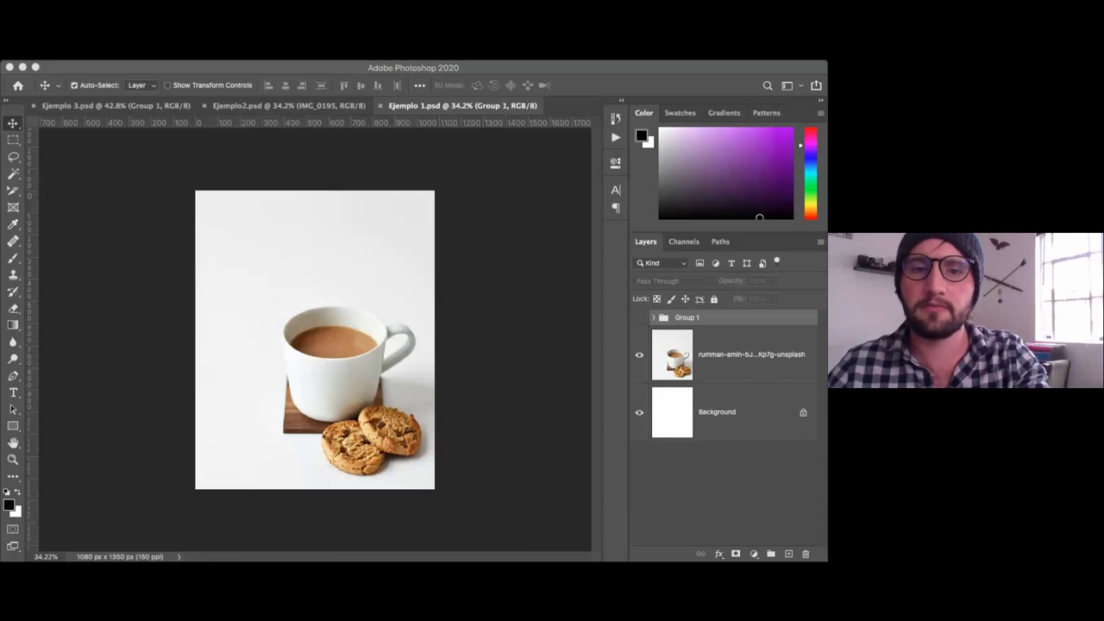
key("super")
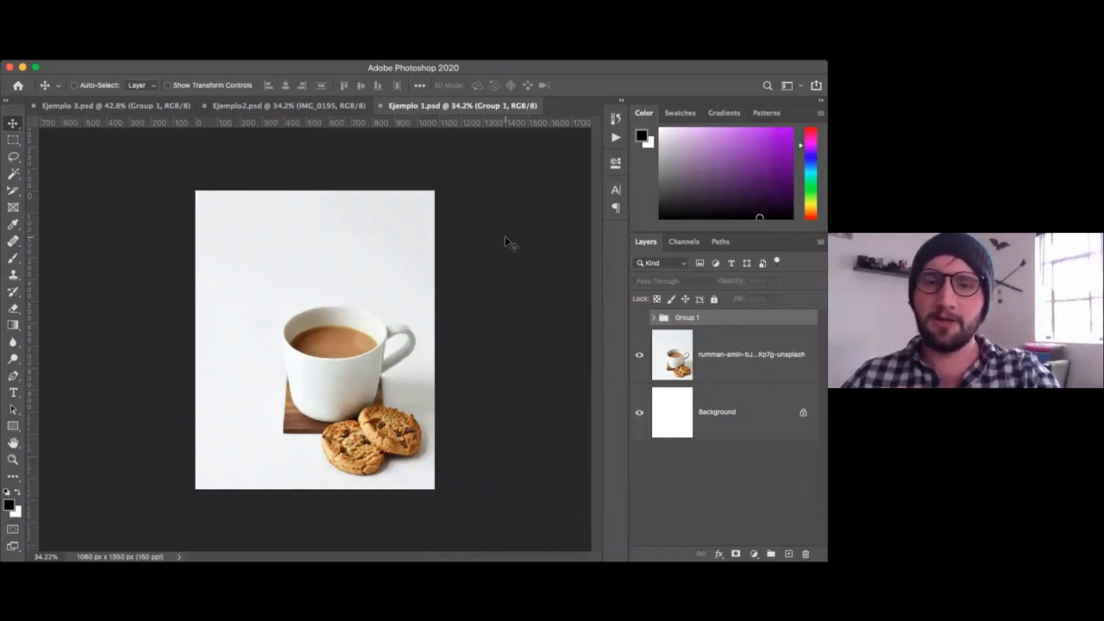
key("super")
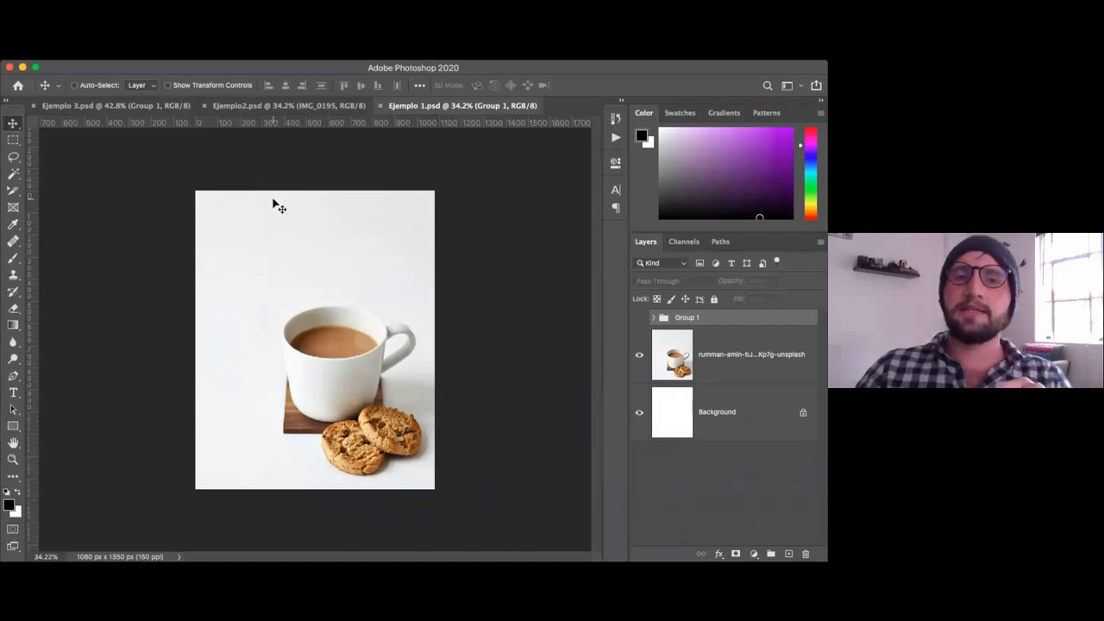
Step: Look through the three open example documents: Ejemplo 1.psd, Ejemplo2.psd and Ejemplo 3.psd
left_click(289, 105)
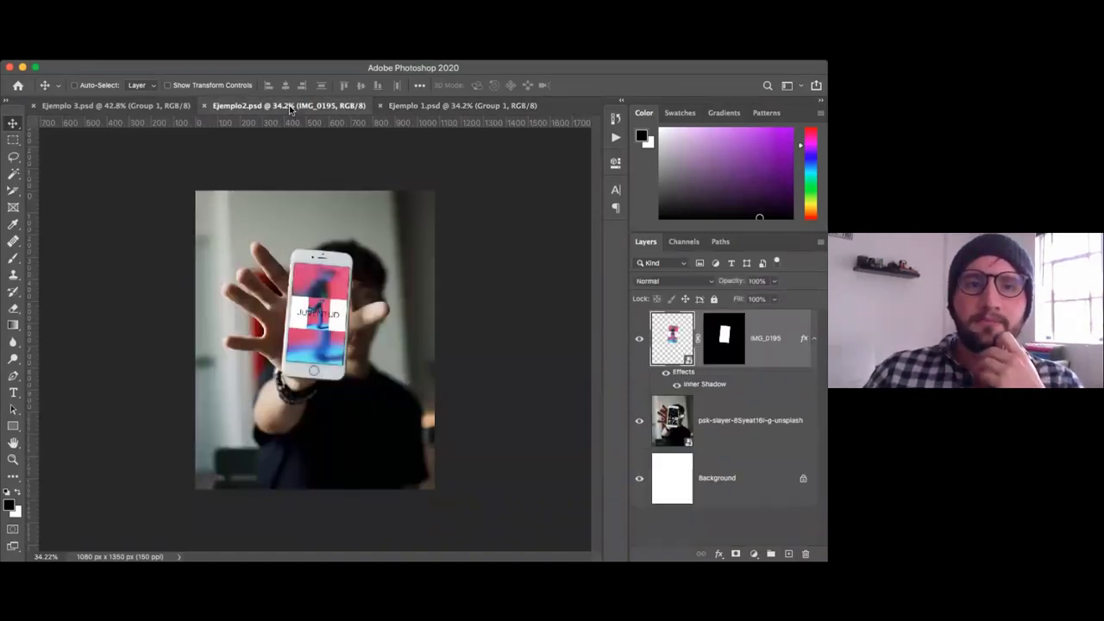
left_click(121, 105)
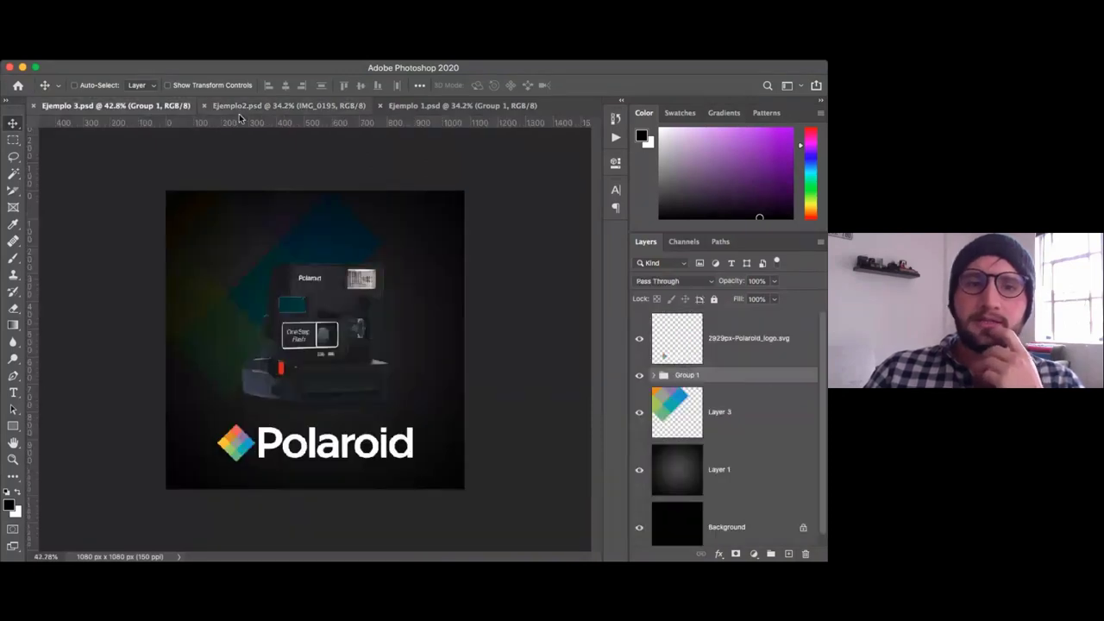
left_click(249, 106)
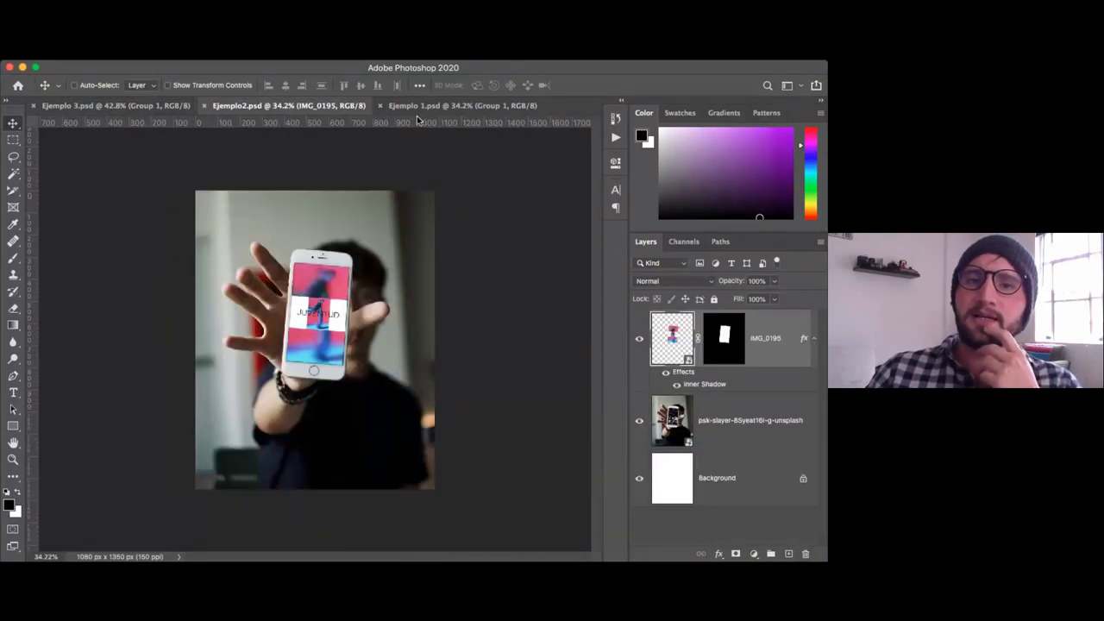
left_click(426, 106)
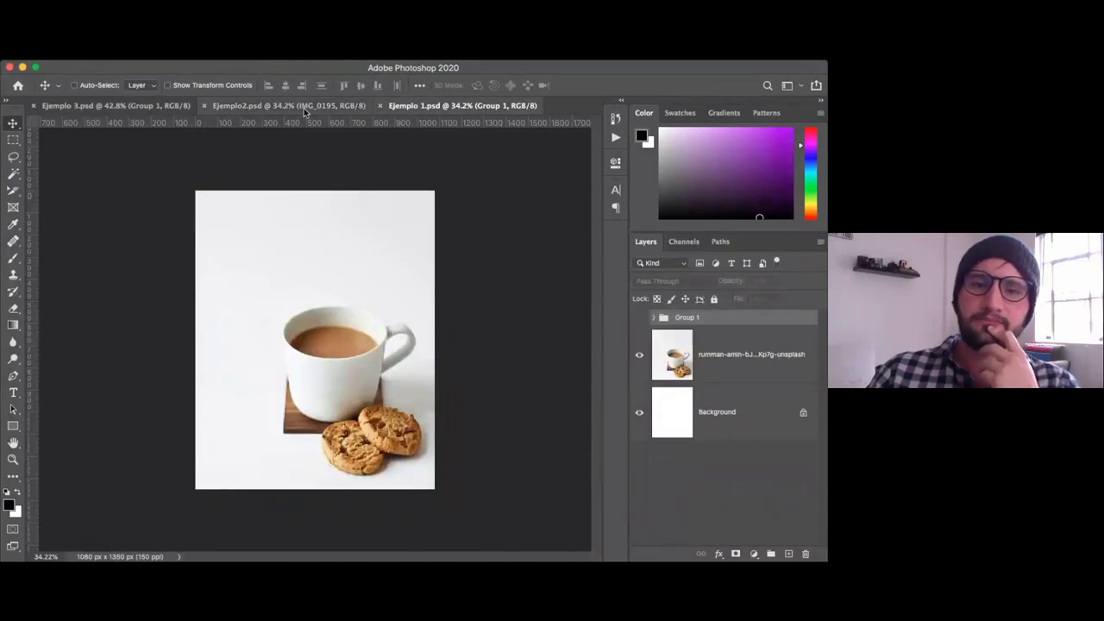
left_click(304, 106)
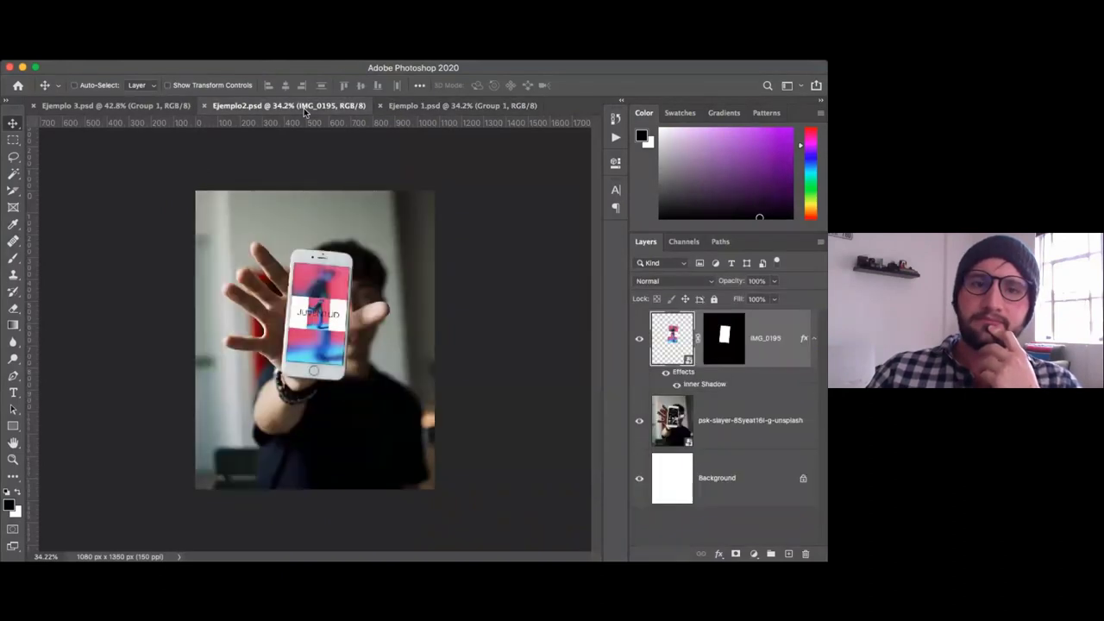
left_click(142, 109)
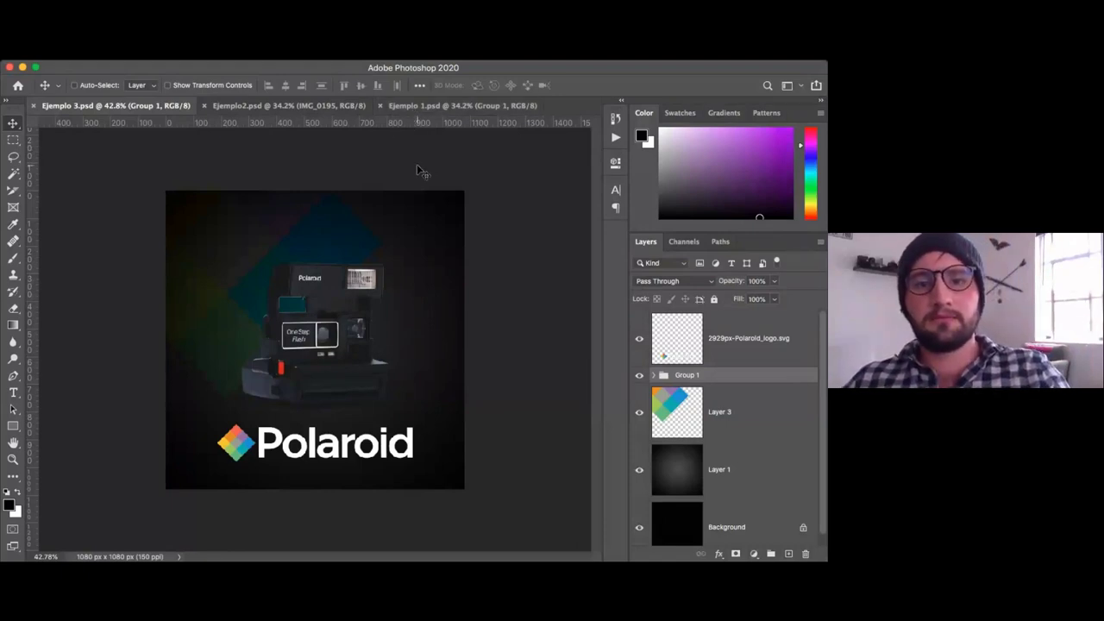
left_click(405, 105)
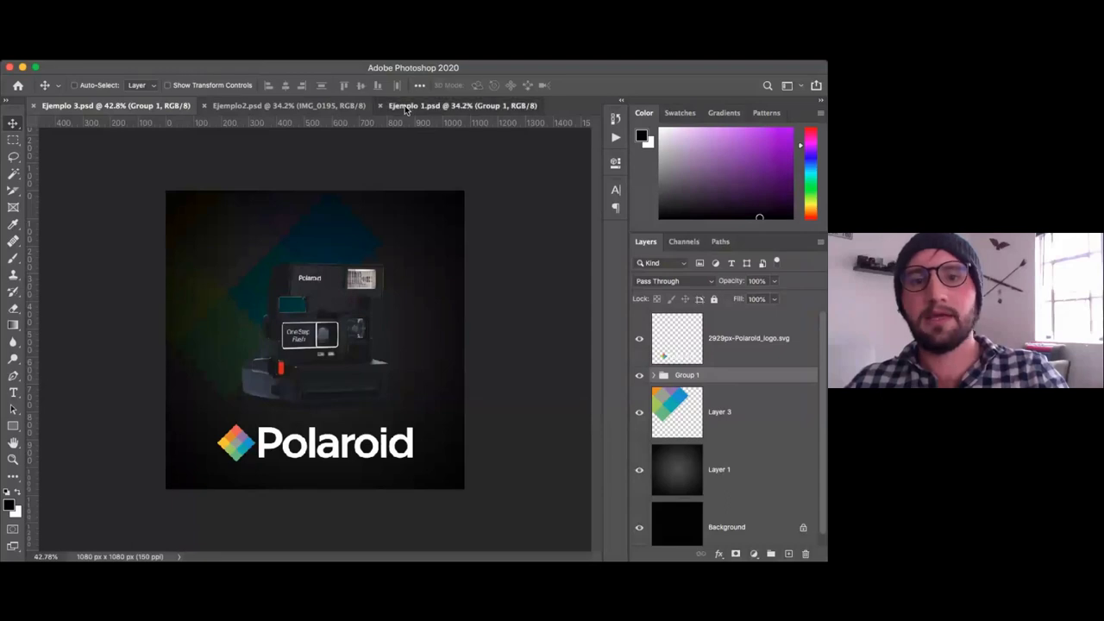
left_click(284, 105)
left_click(151, 106)
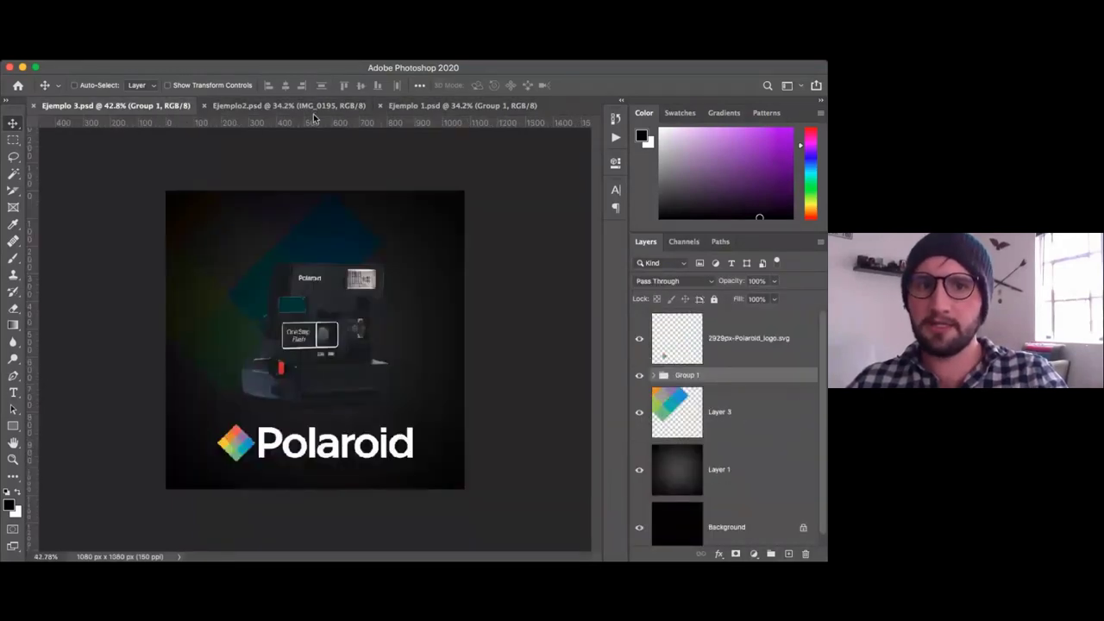
left_click(284, 105)
left_click(466, 106)
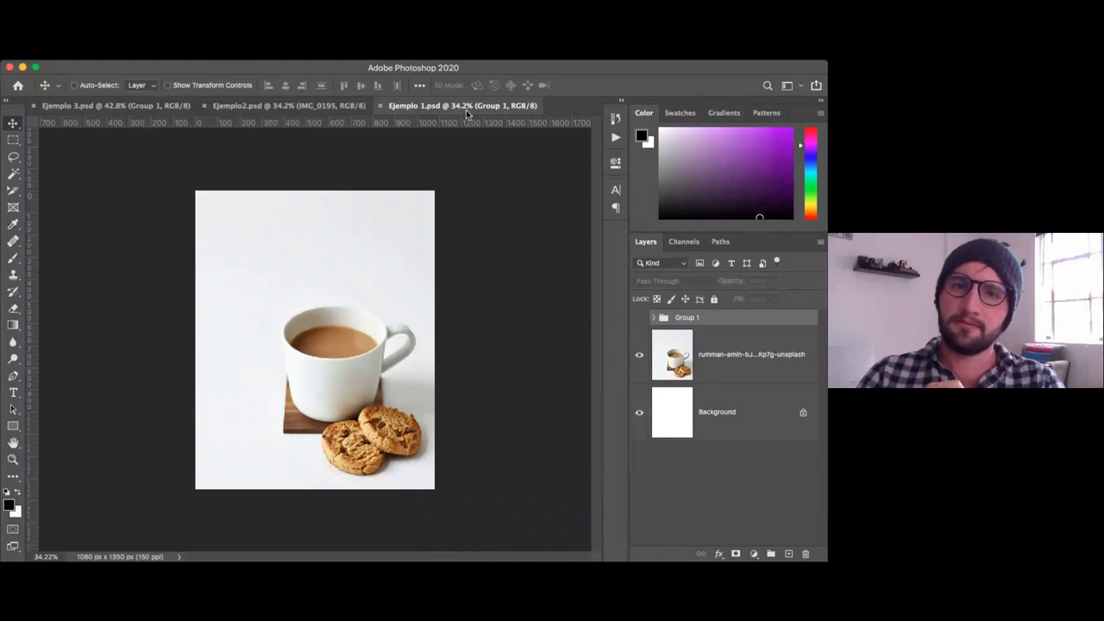
Step: Make the text group Group 1 visible in Ejemplo 1.psd and play its animation in the expanded timeline
left_click(639, 317)
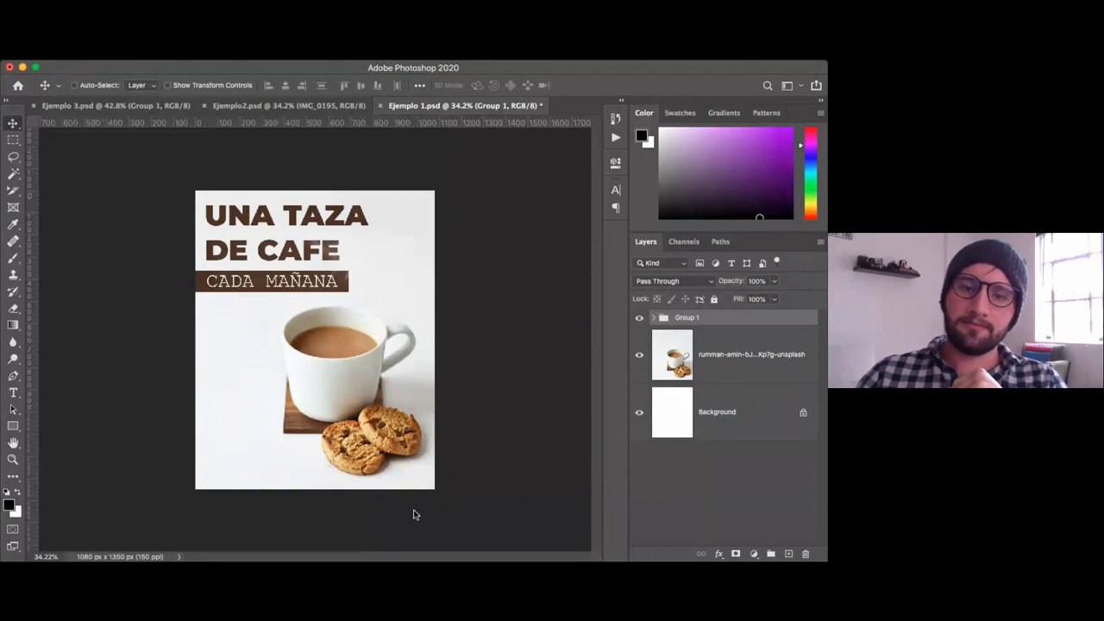
left_click_drag(418, 552, 422, 428)
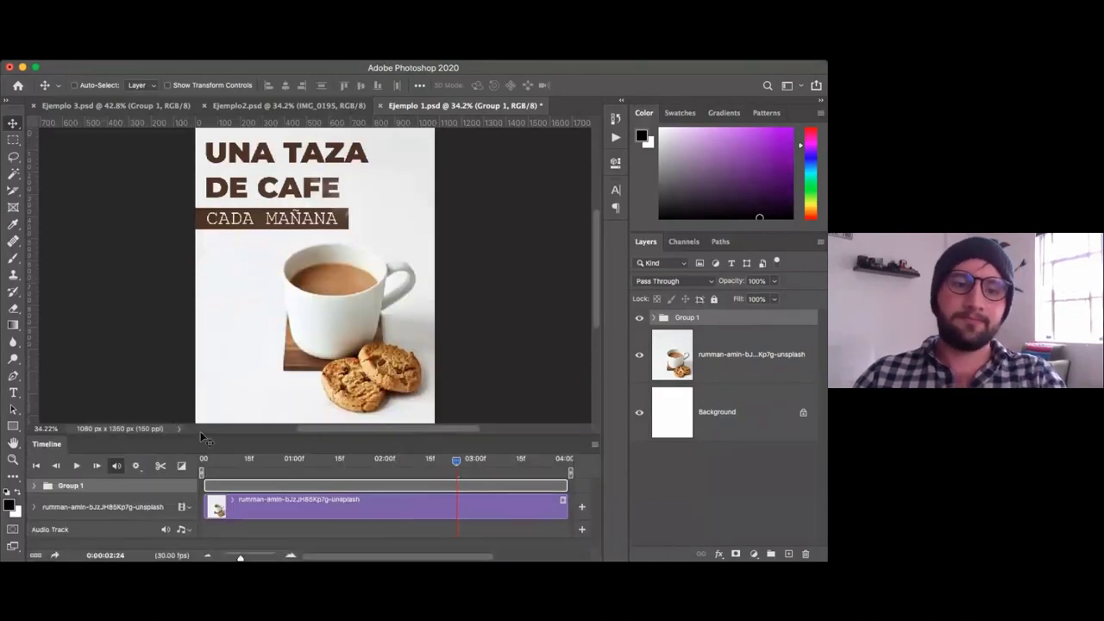
left_click(77, 466)
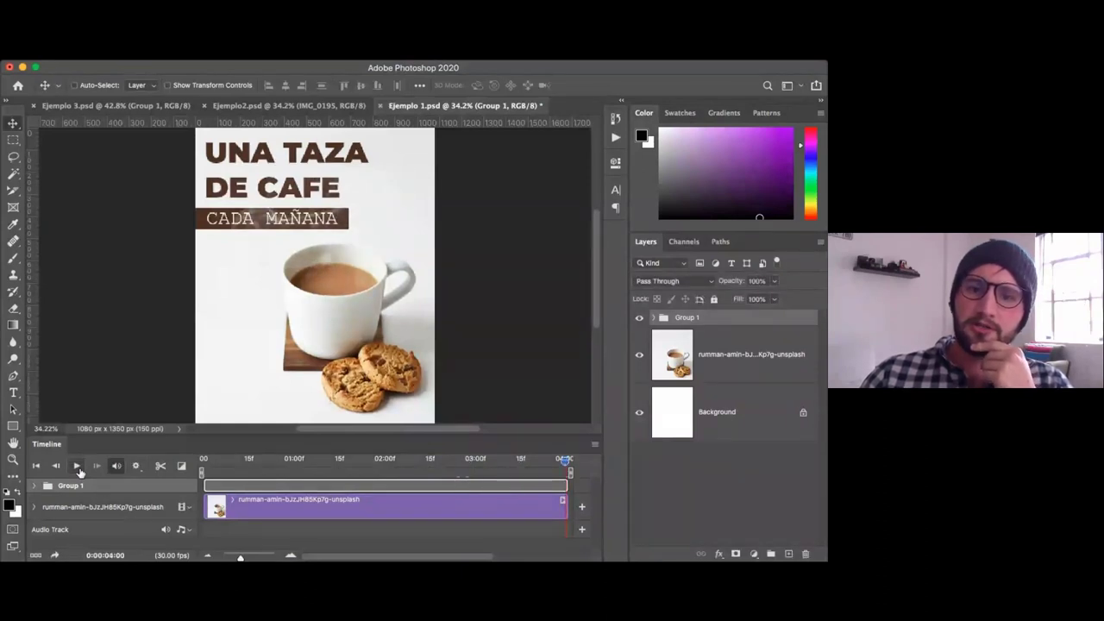
left_click(78, 467)
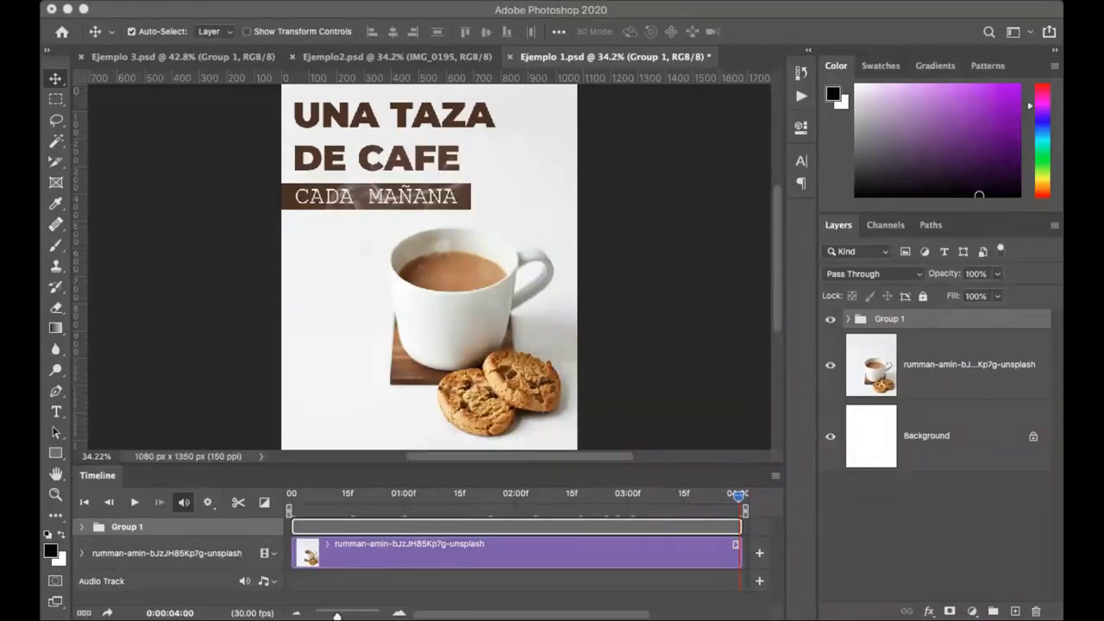
key("super")
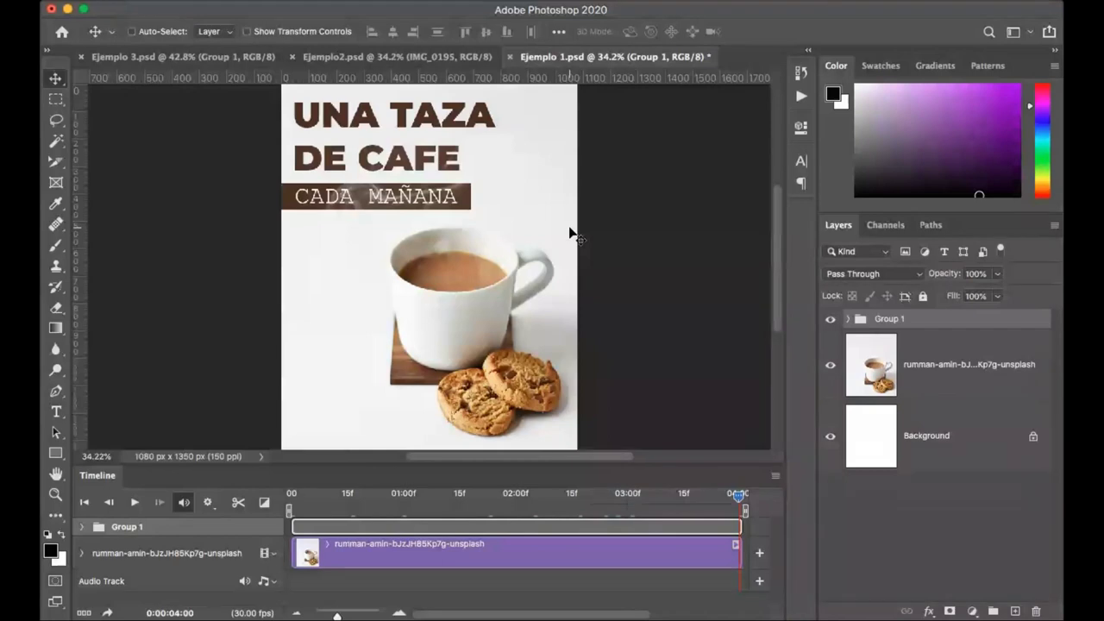
key("super")
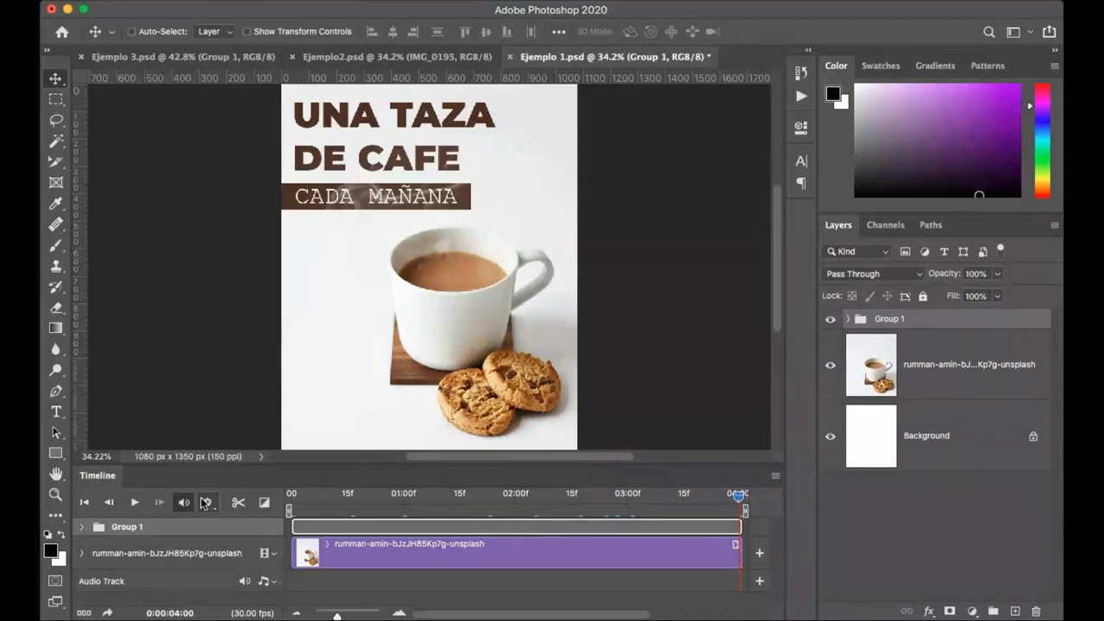
Step: Preview the timeline animations of Ejemplo 1.psd, Ejemplo2.psd and Ejemplo 3.psd, ending back in Ejemplo 1.psd
left_click(134, 502)
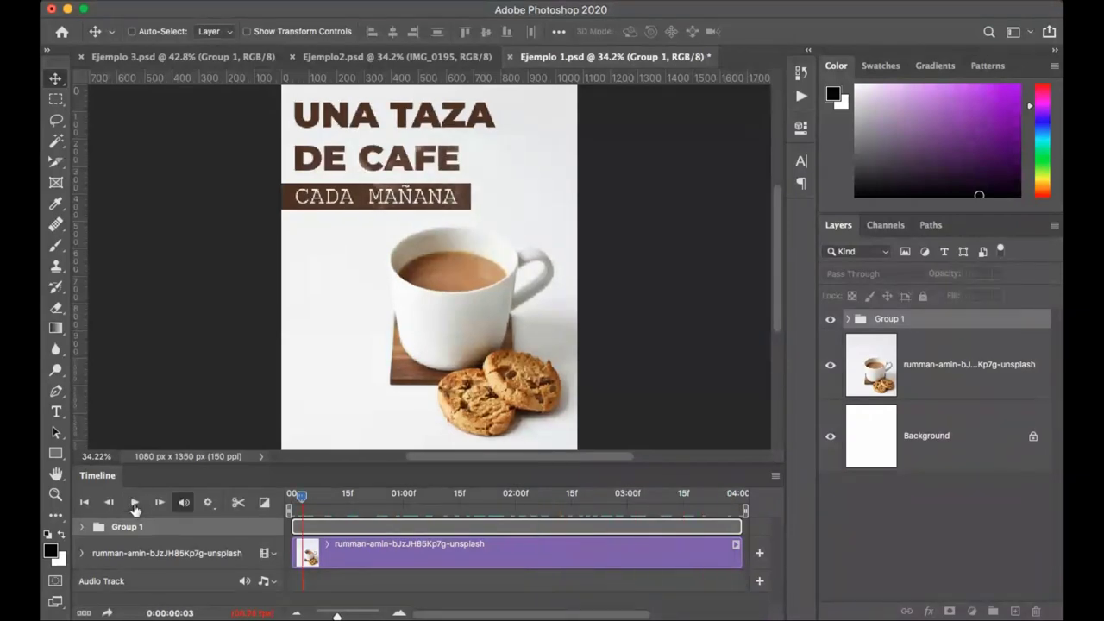
left_click(133, 504)
left_click(421, 58)
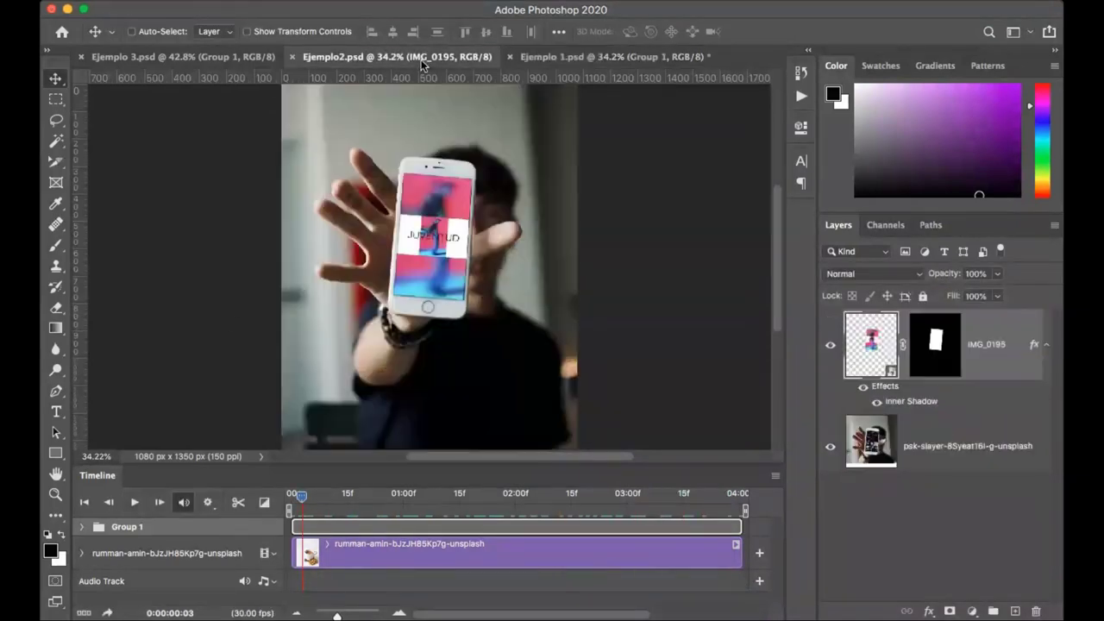
left_click(292, 496)
left_click(134, 502)
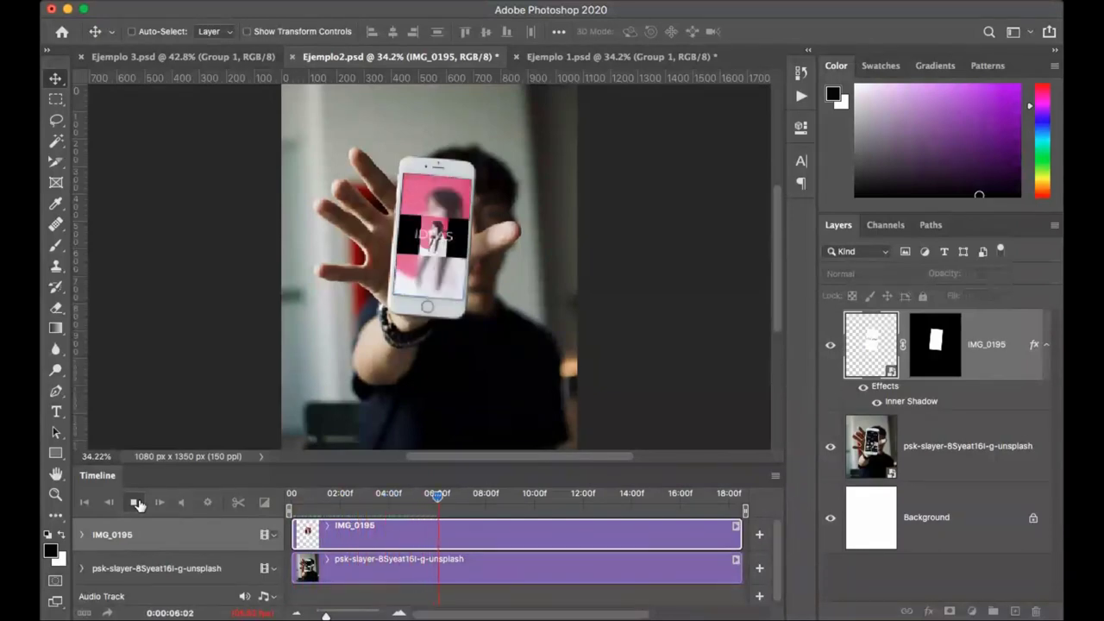
left_click(136, 502)
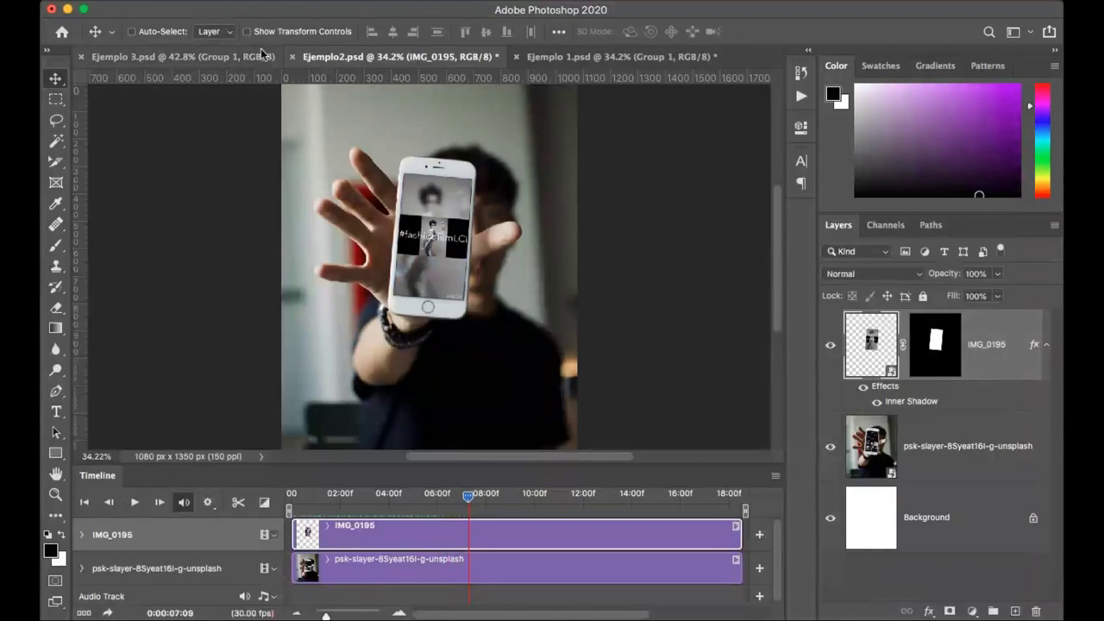
key("ctrl+shift+Tab")
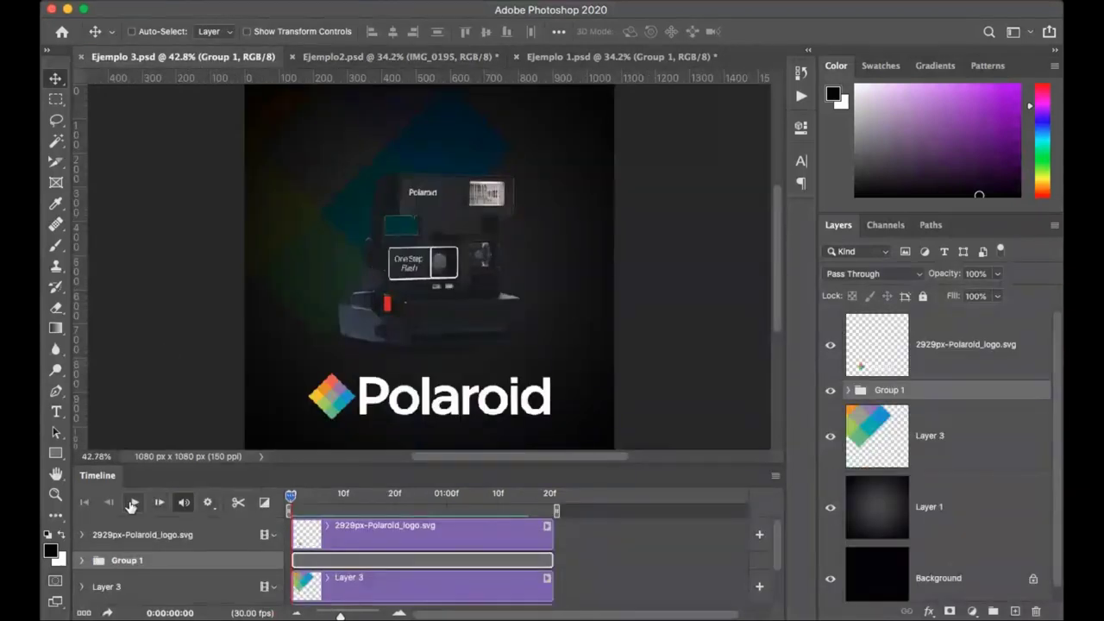
left_click(134, 503)
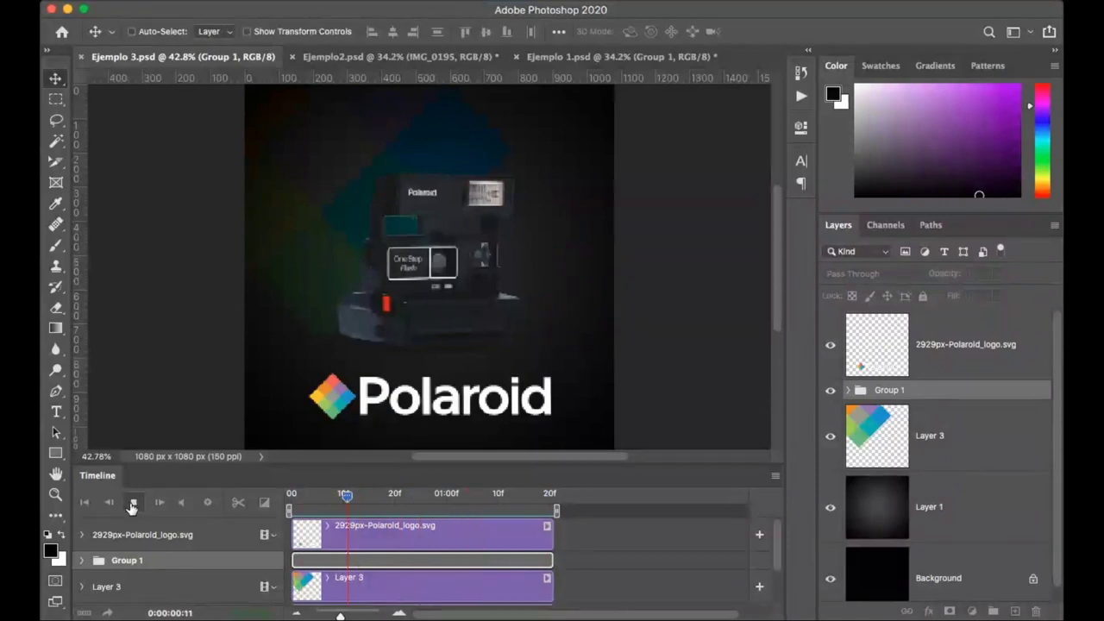
left_click(131, 504)
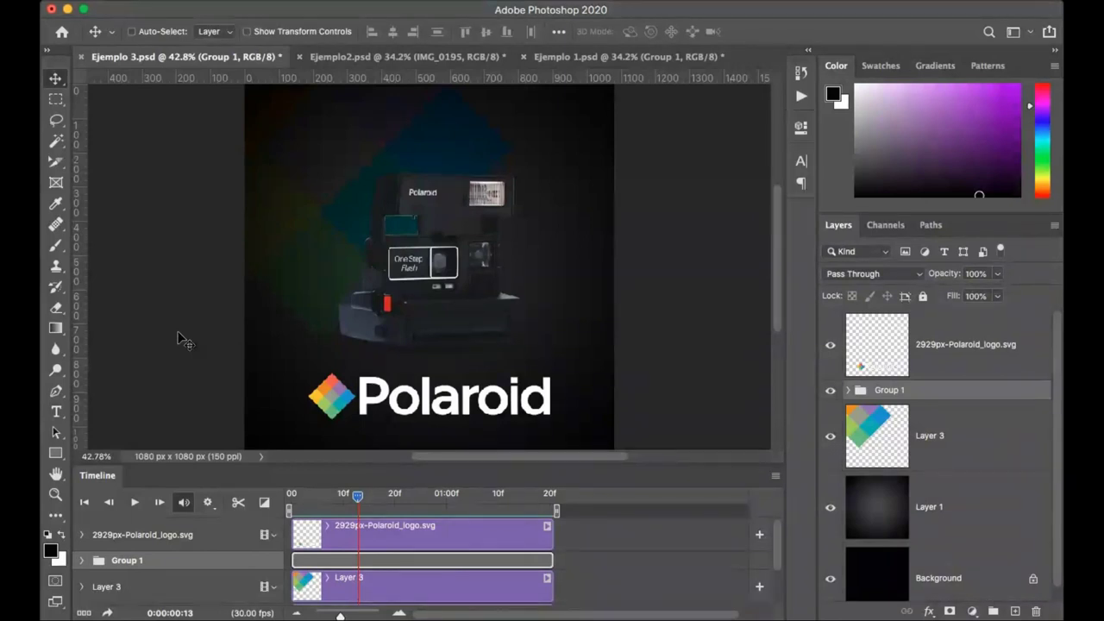
left_click(575, 56)
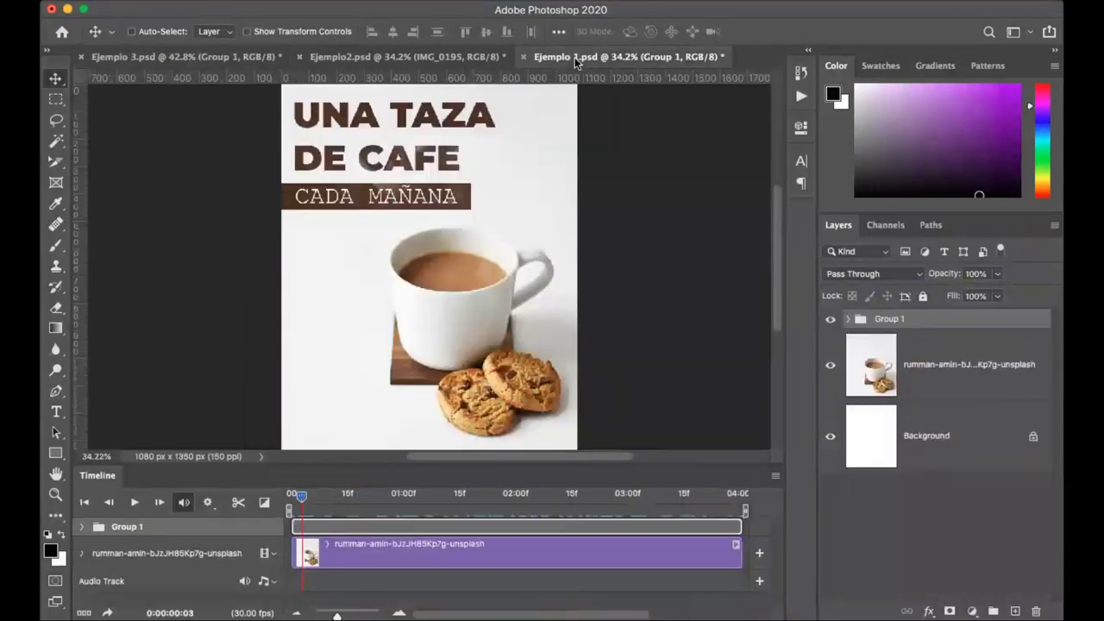
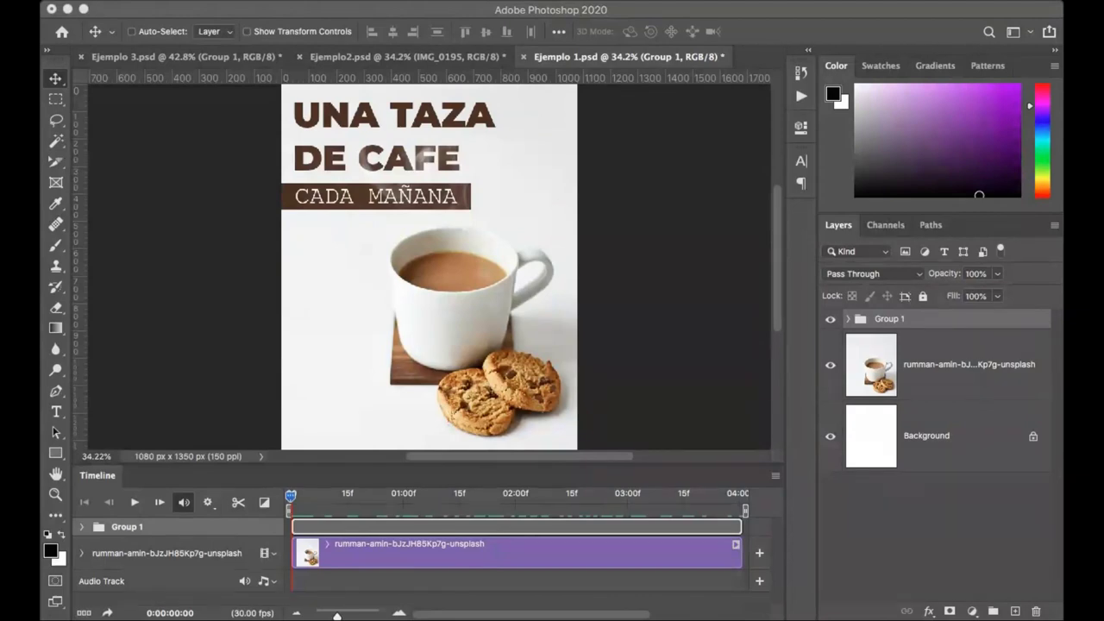
left_click(646, 377)
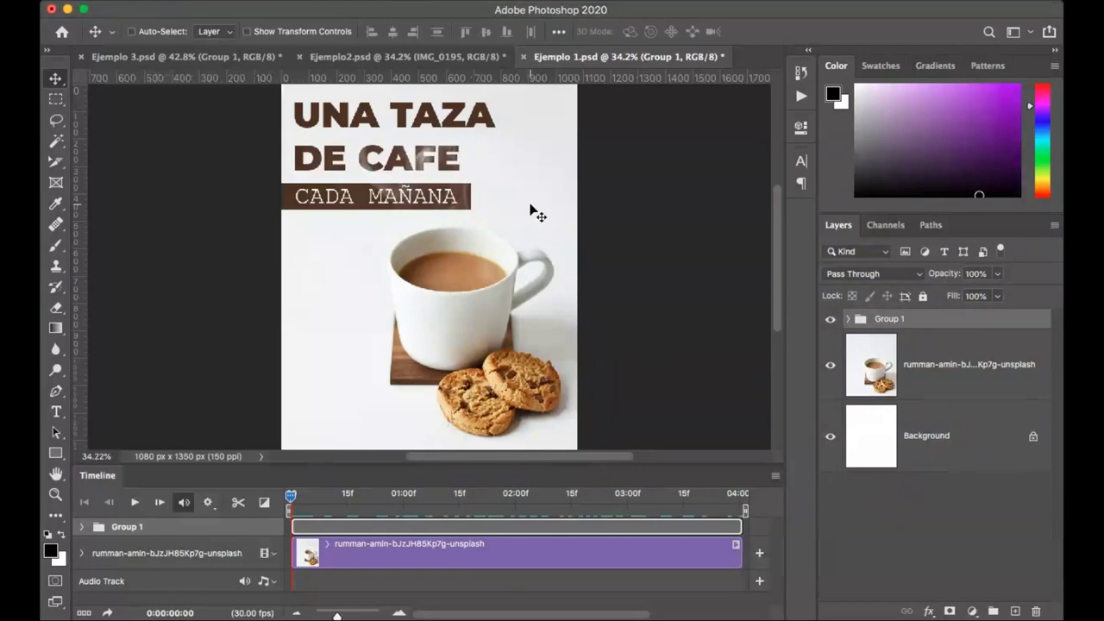
key("super")
key("space")
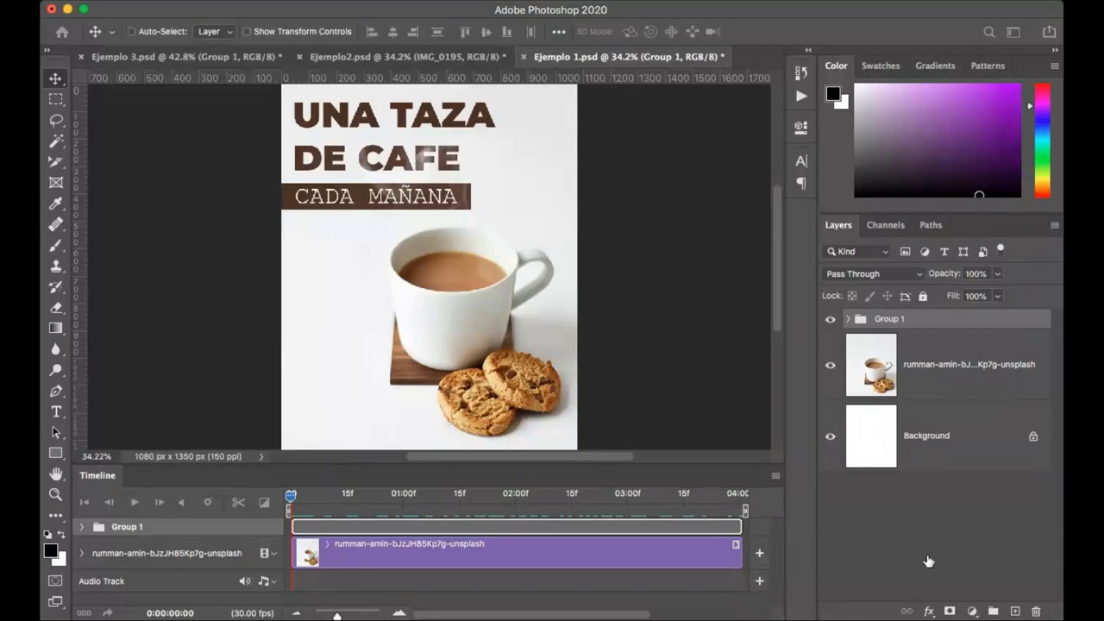
Step: Create a new 1080 x 1350 px document at 150 ppi and place the coffee cup photo from Unsplash in it
key("super+n")
key("Return")
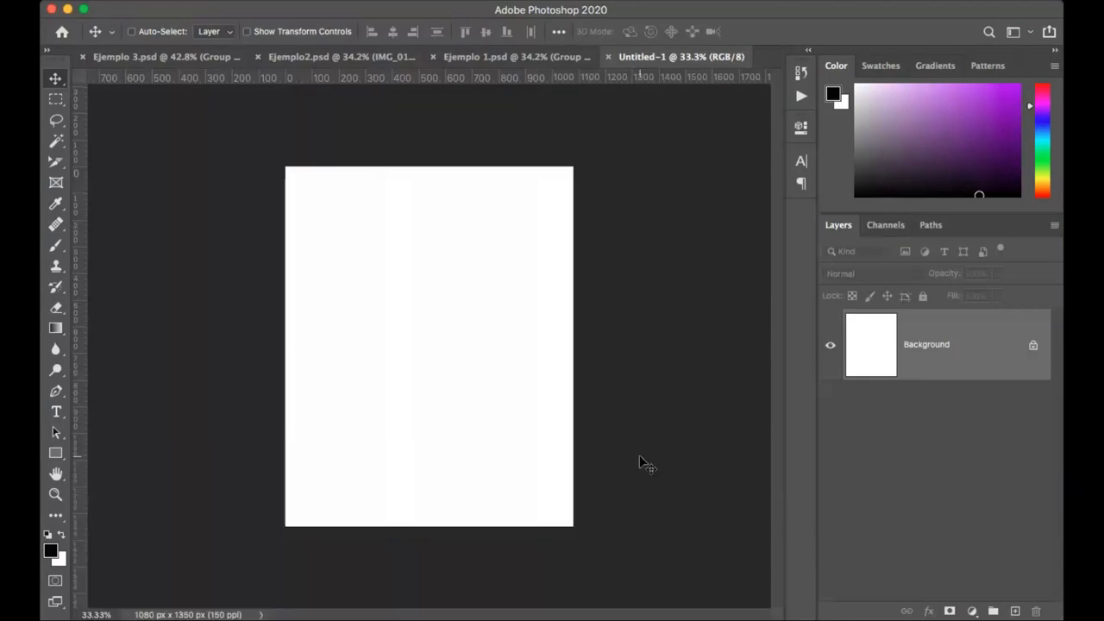
key("super+0")
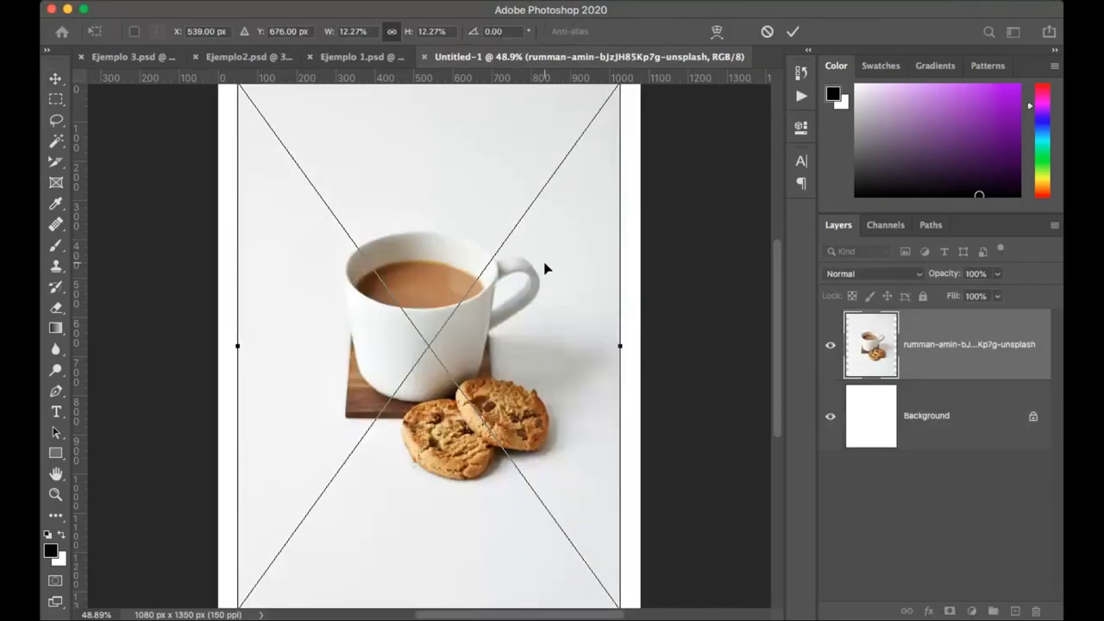
key("Return")
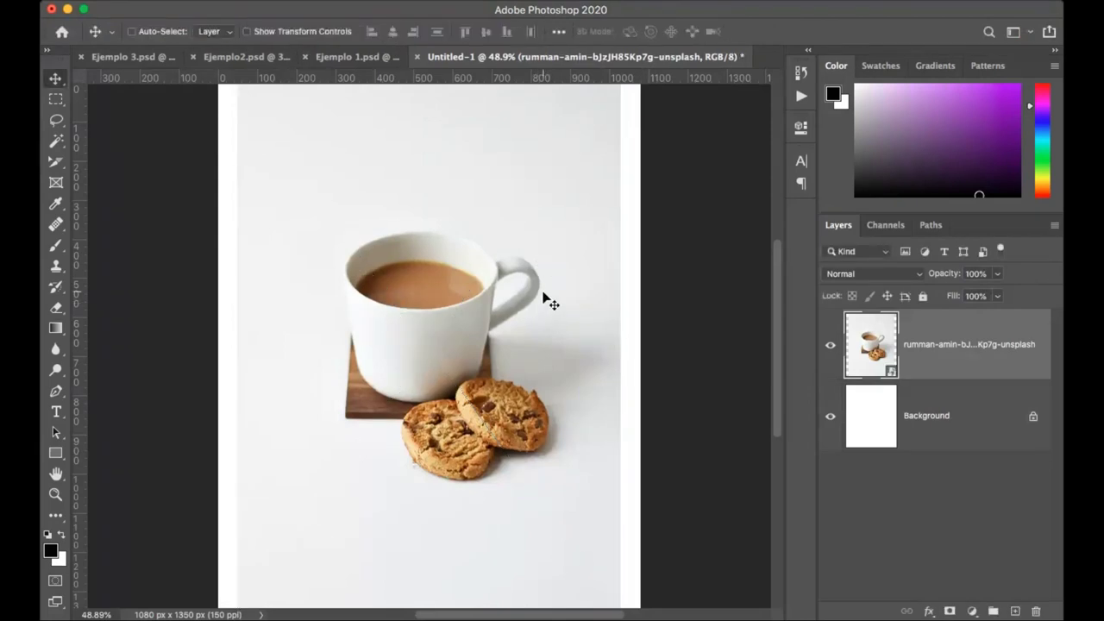
Step: Scale the coffee cup photo to about 121% and reposition it so the cup sits lower on the canvas
key("super+minus")
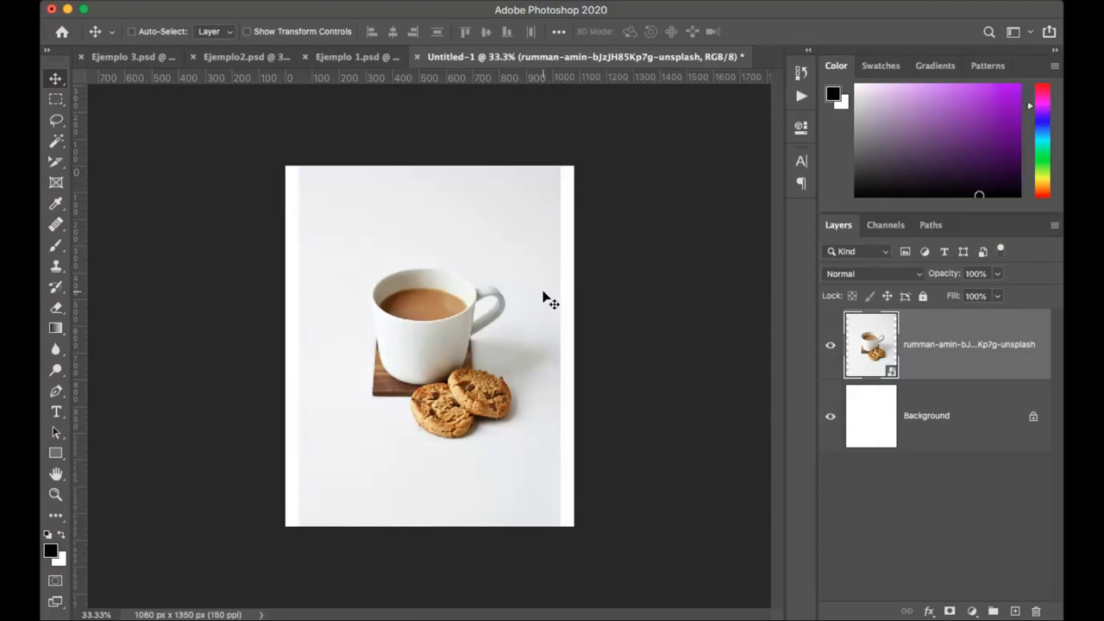
left_click_drag(458, 340, 477, 386)
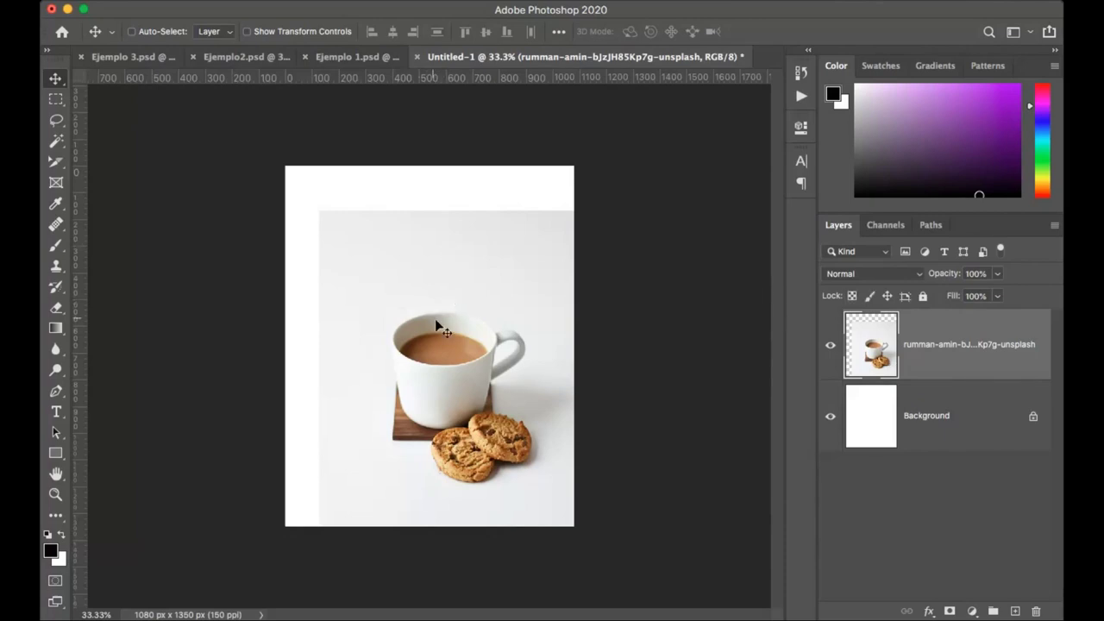
key("ctrl+t")
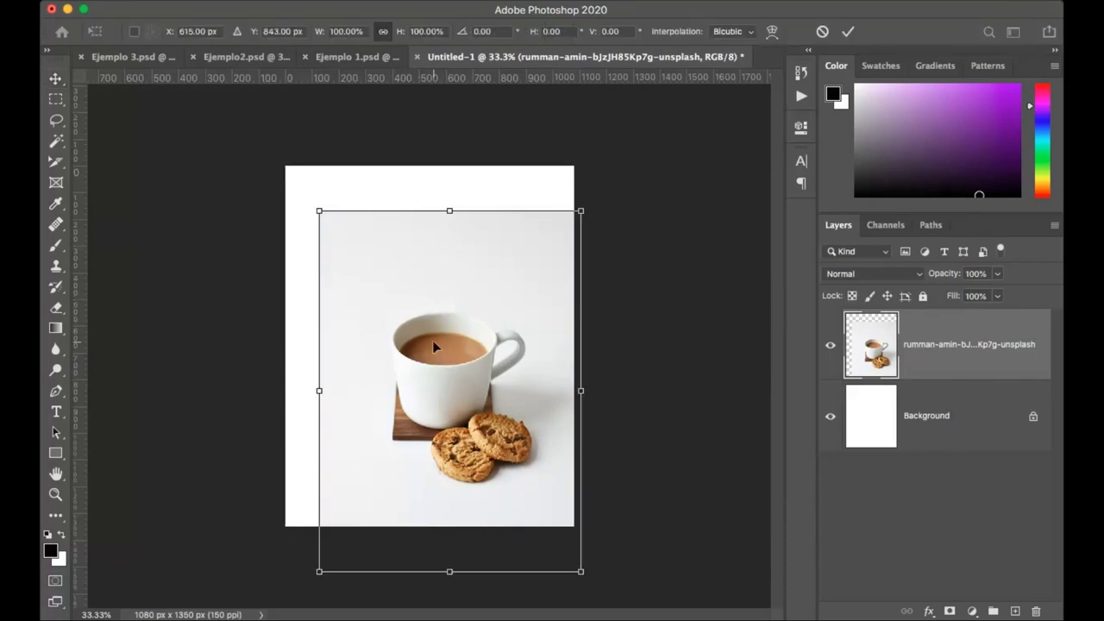
left_click_drag(321, 221, 258, 141)
left_click_drag(444, 353, 449, 394)
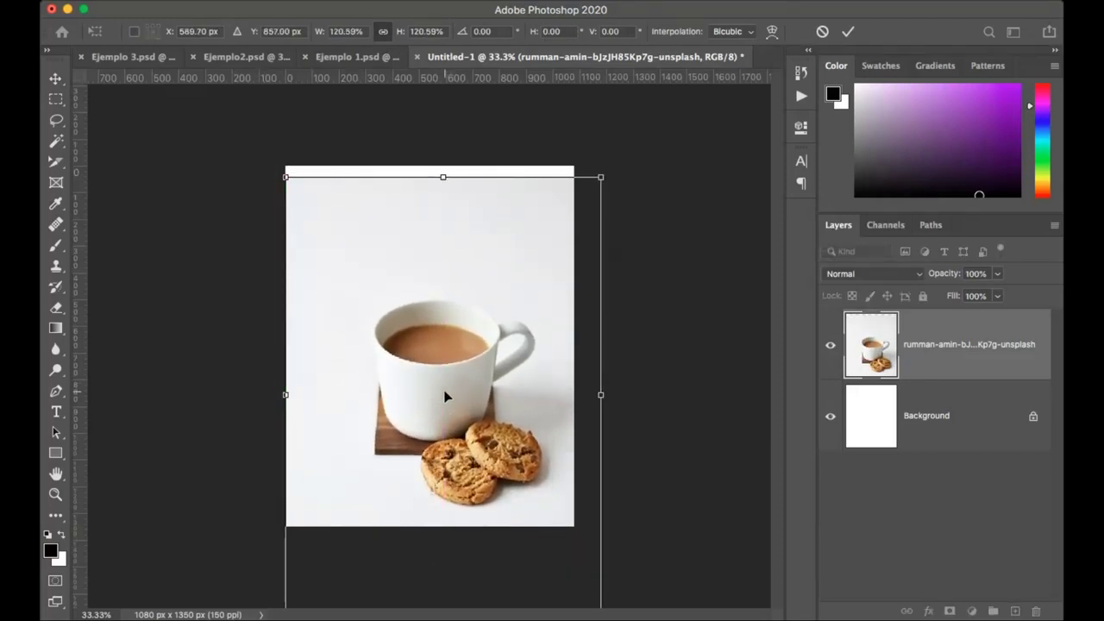
key("Return")
left_click_drag(408, 334, 419, 344)
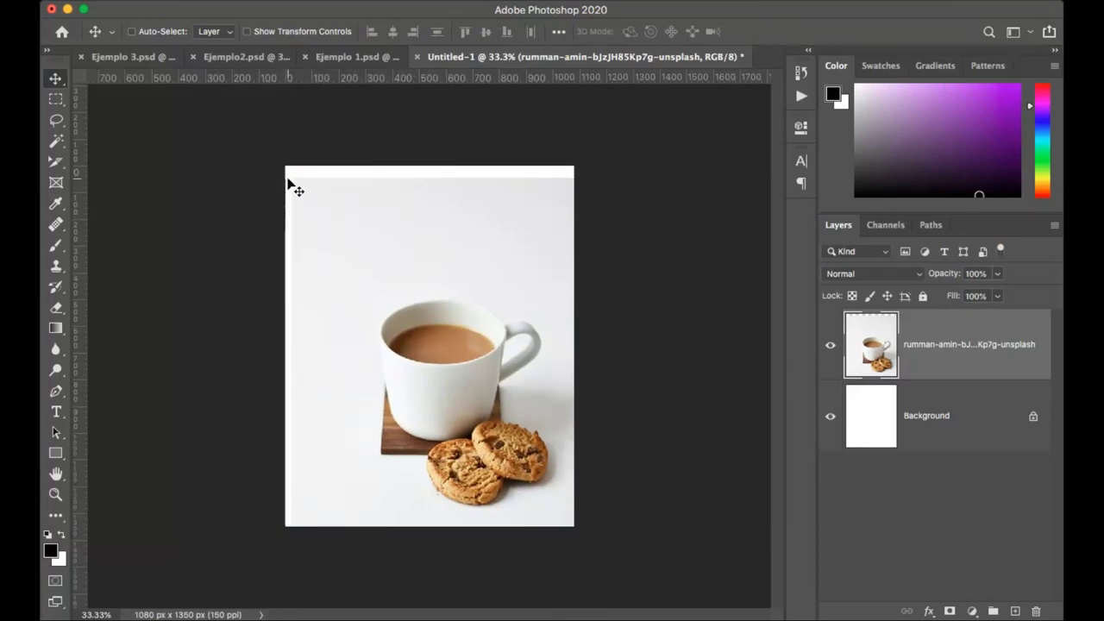
Step: Select a thin strip across the photo's upper edge and stretch it up to cover the white gap above
key("m")
left_click_drag(572, 196, 292, 180)
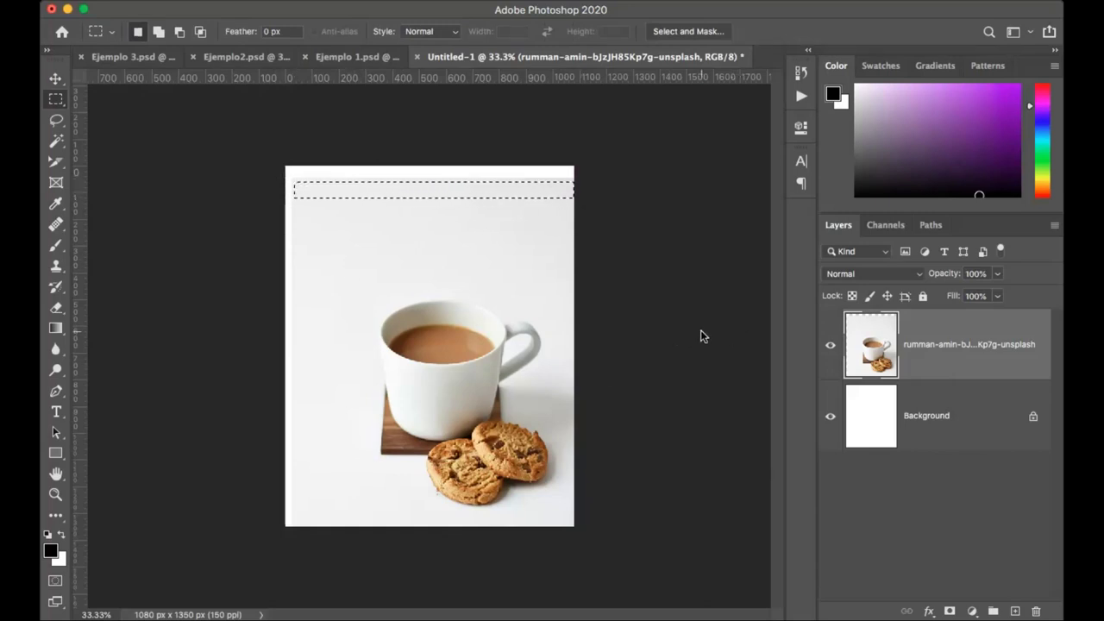
left_click(317, 283)
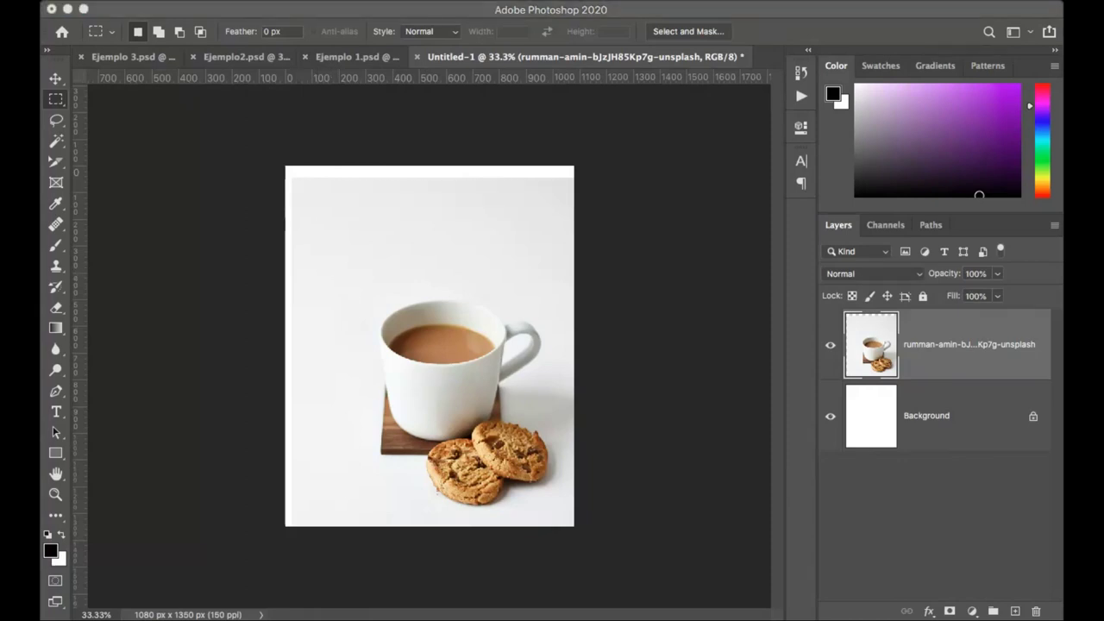
key("super+shift+d")
key("s")
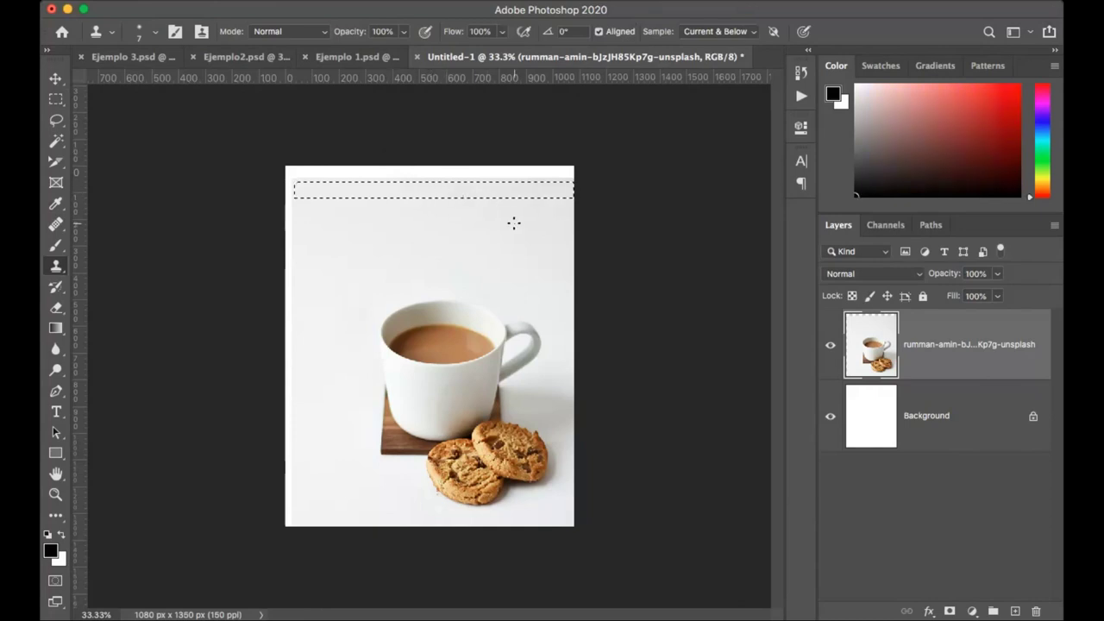
key("m")
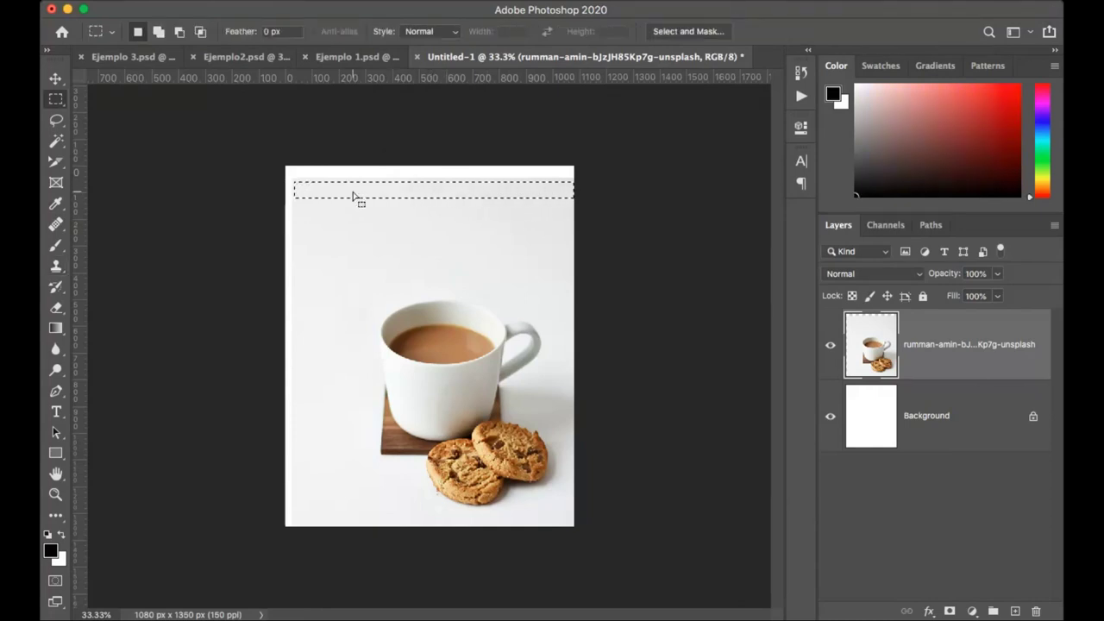
key("super+t")
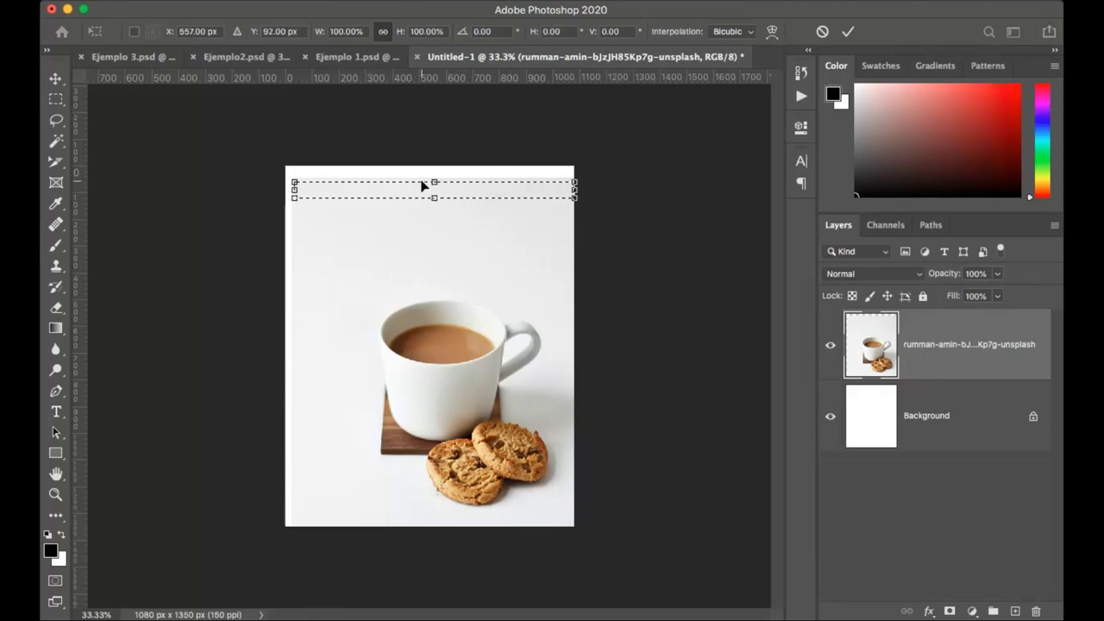
left_click_drag(436, 182, 437, 167)
key("Return")
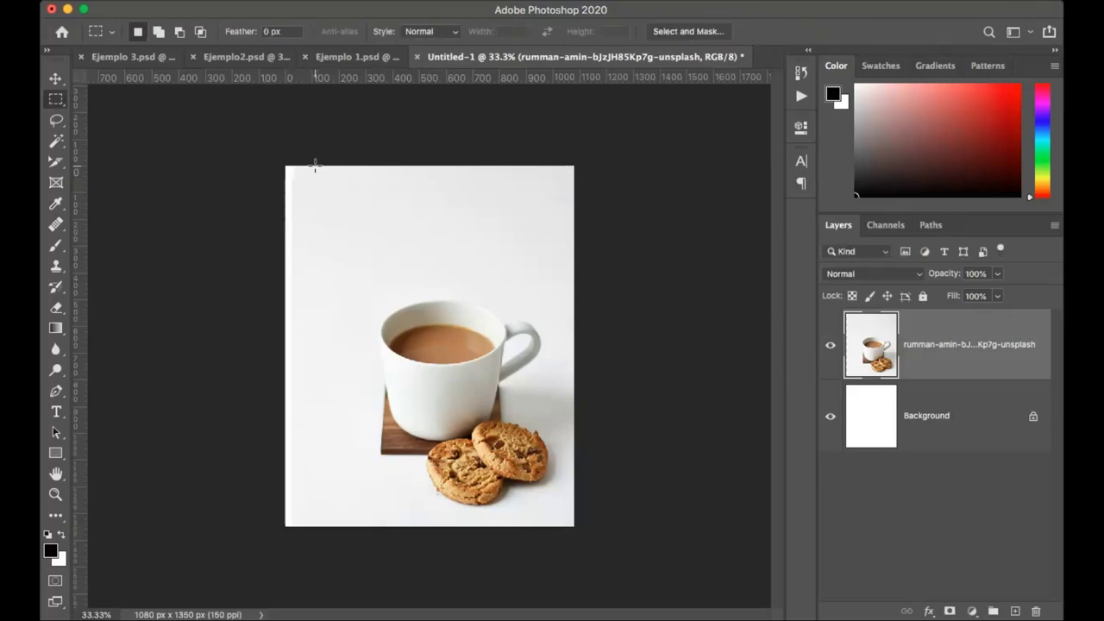
Step: Select a full-height strip along the photo's left edge, stretch it to the canvas edge and deselect
left_click_drag(317, 160, 299, 552)
key("ctrl+t")
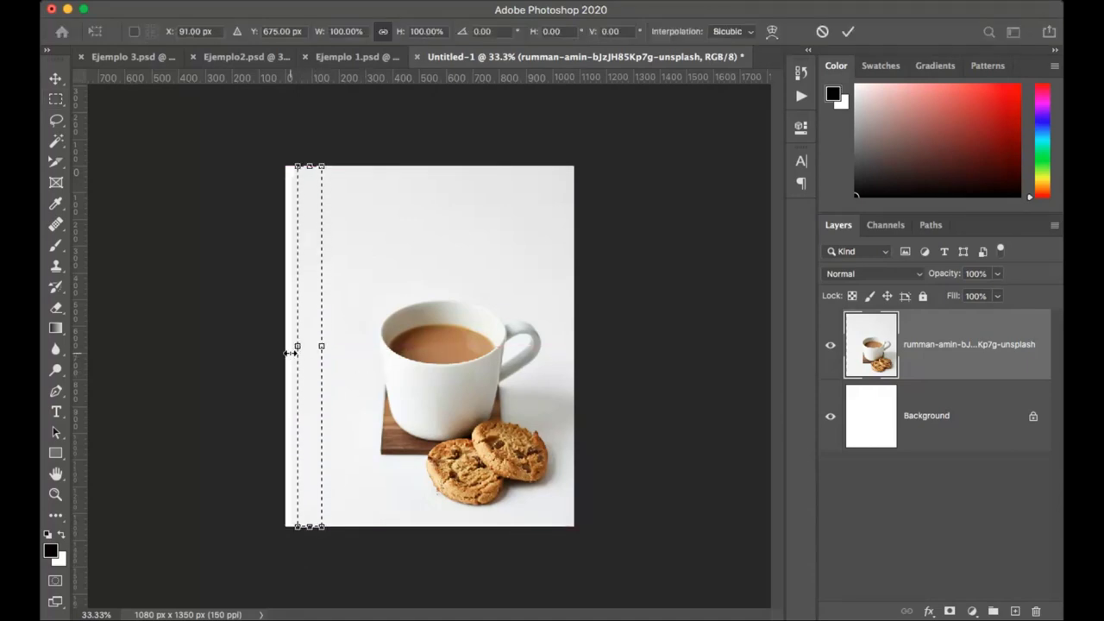
left_click_drag(297, 346, 287, 346)
key("Return")
key("ctrl+d")
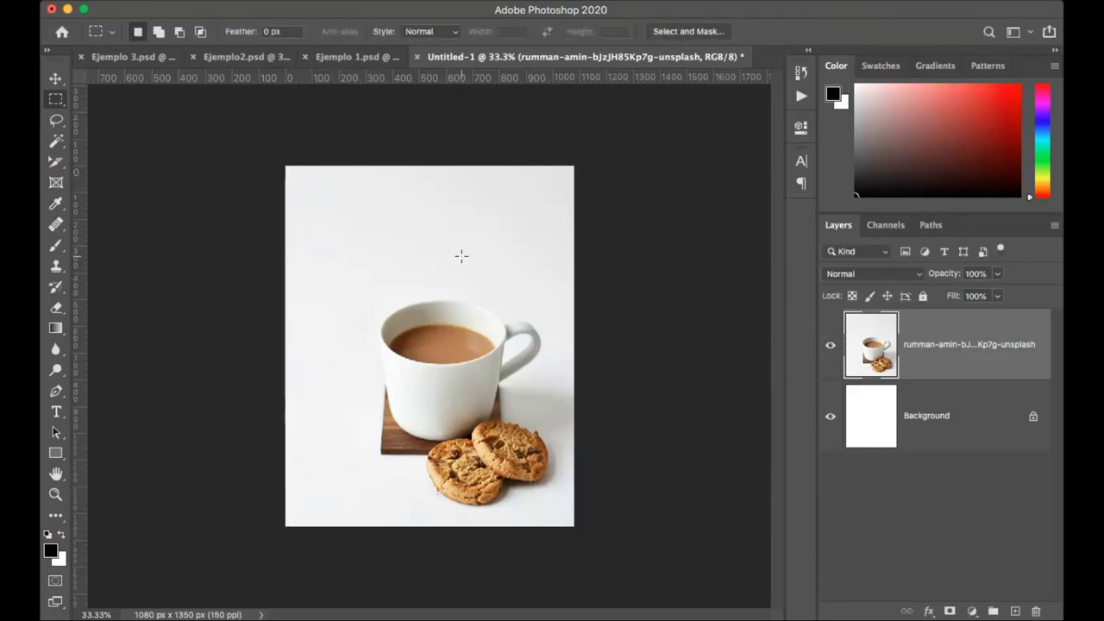
Step: Place the smoke overlay video over the coffee photo at canvas width and create a video timeline
key("v")
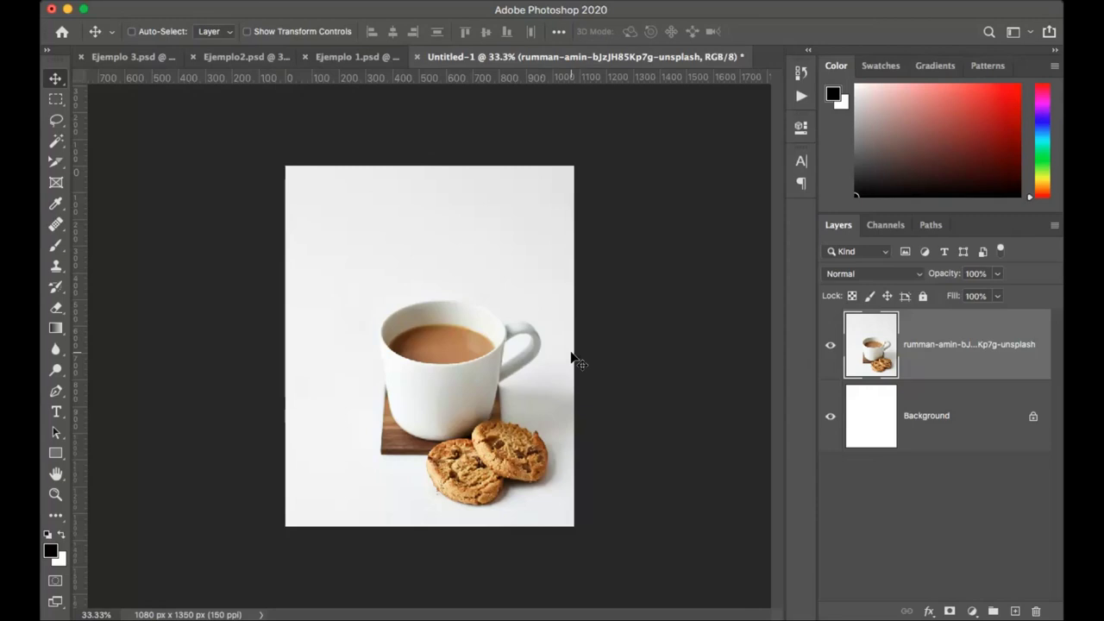
key("super")
key("super")
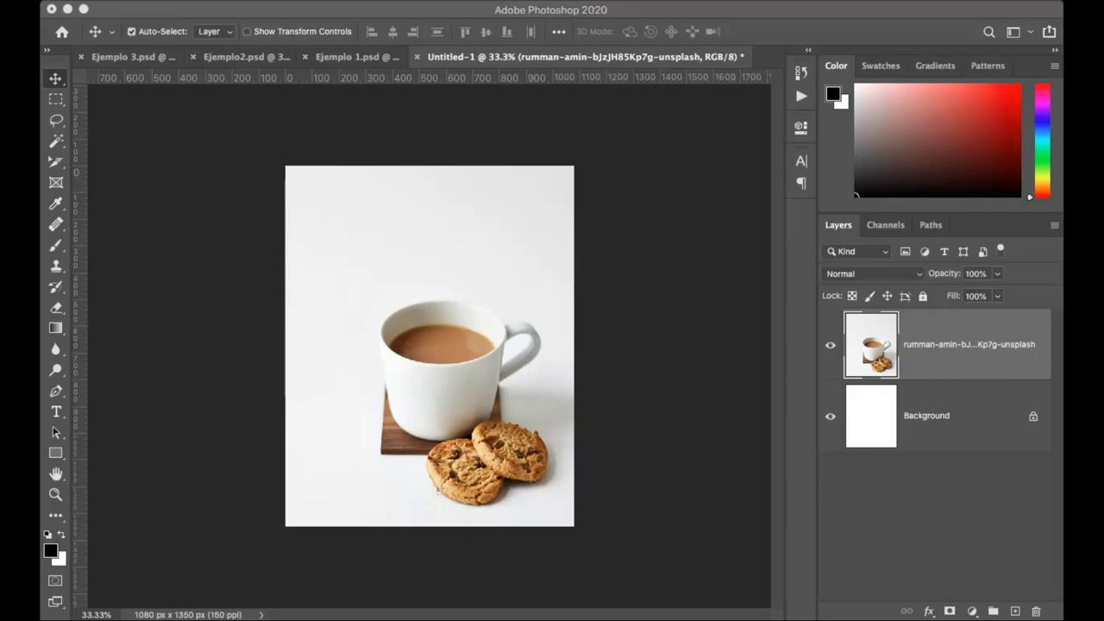
left_click(624, 402)
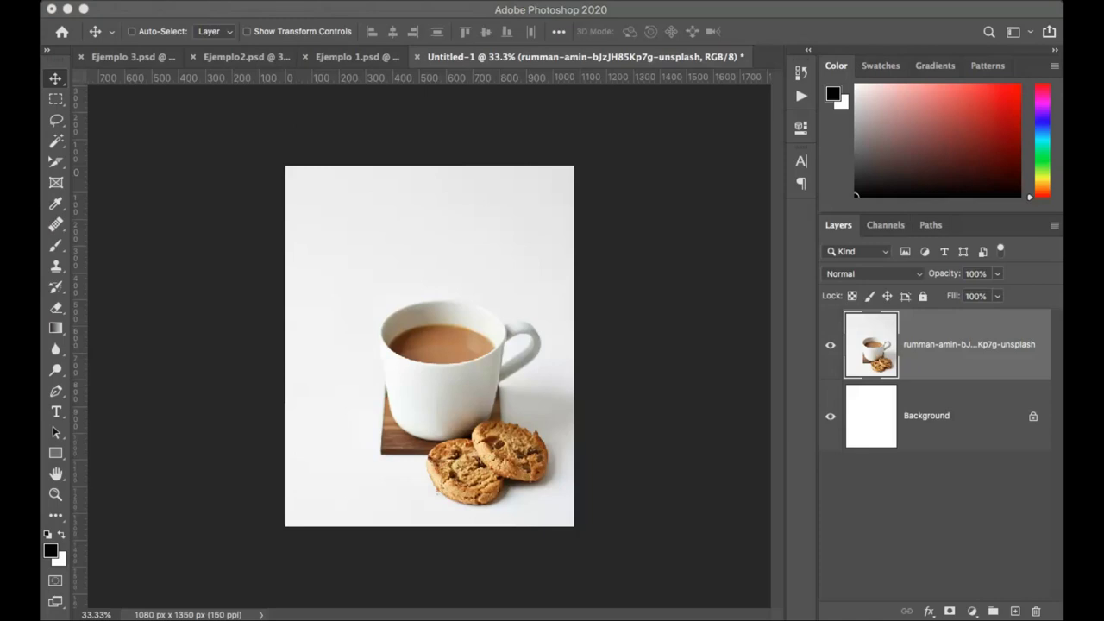
left_click_drag(561, 451, 492, 439)
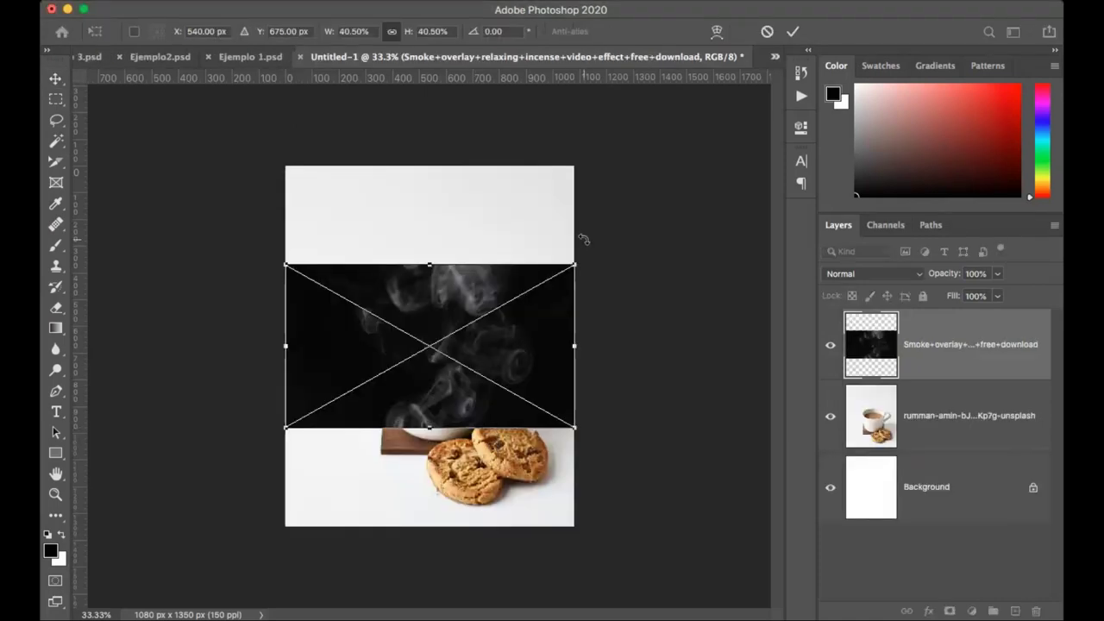
left_click(792, 31)
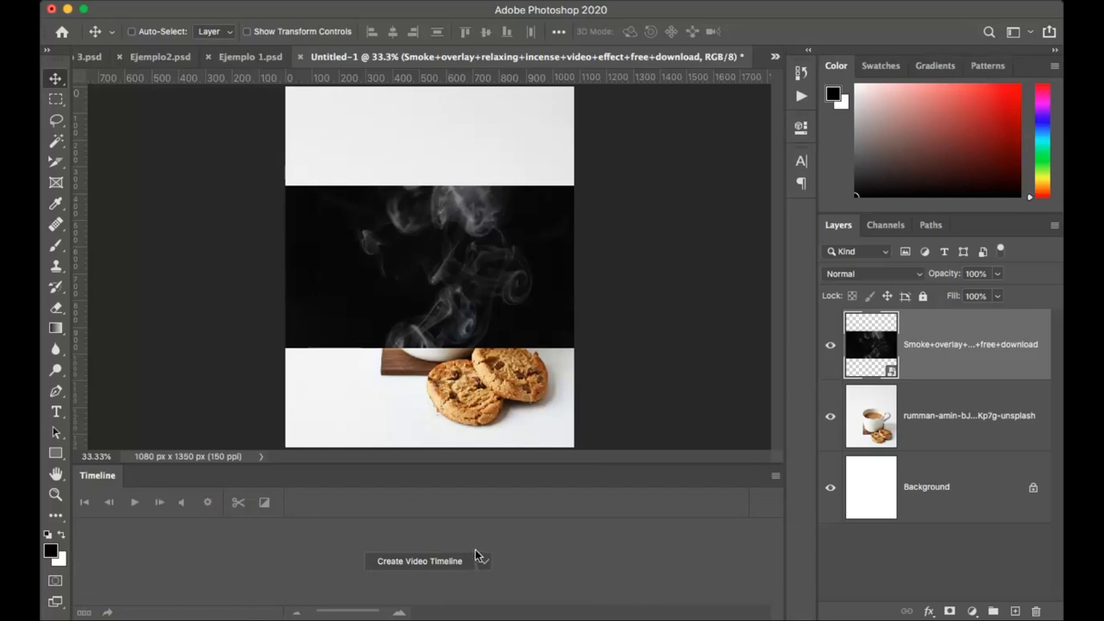
left_click(407, 562)
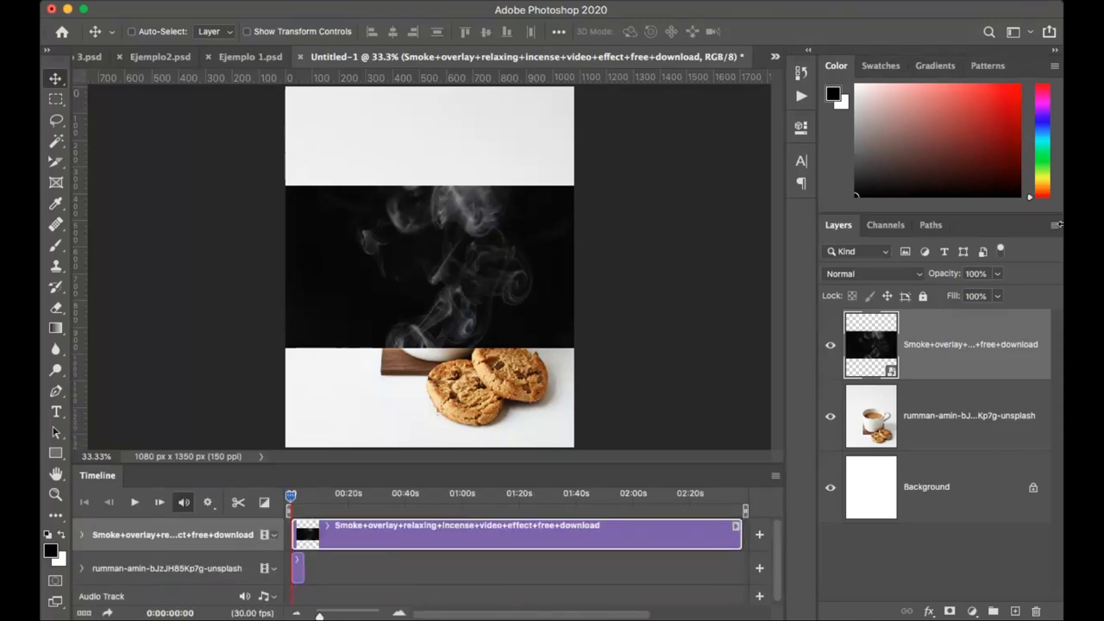
Step: Rename the smoke video layer as Humo and the coffee photo layer as Café
double_click(931, 345)
type("Humo")
key("Return")
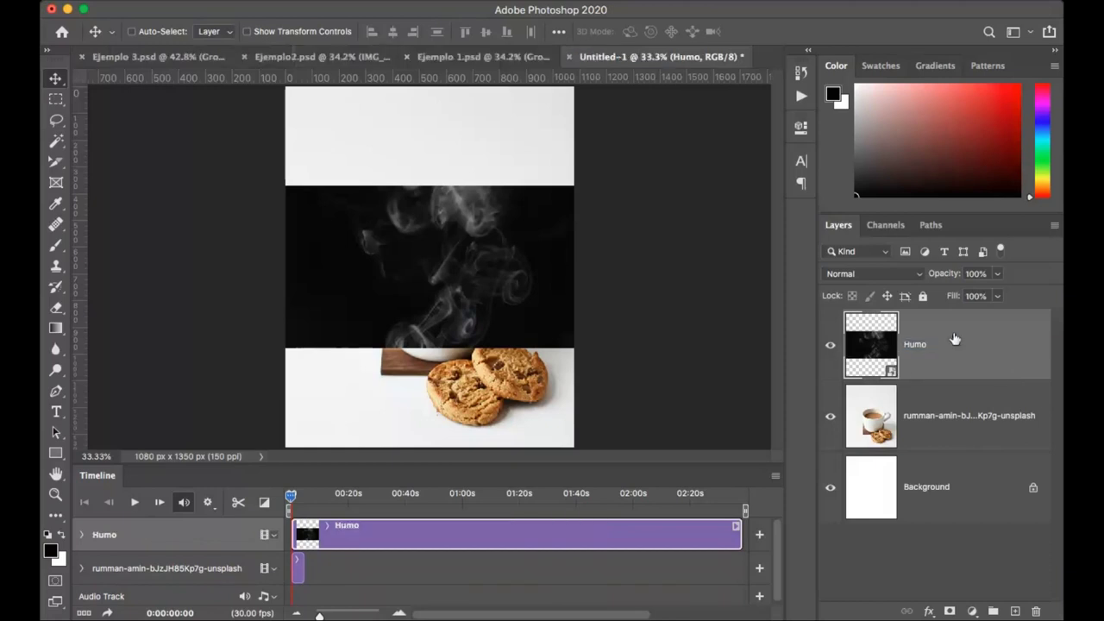
double_click(968, 416)
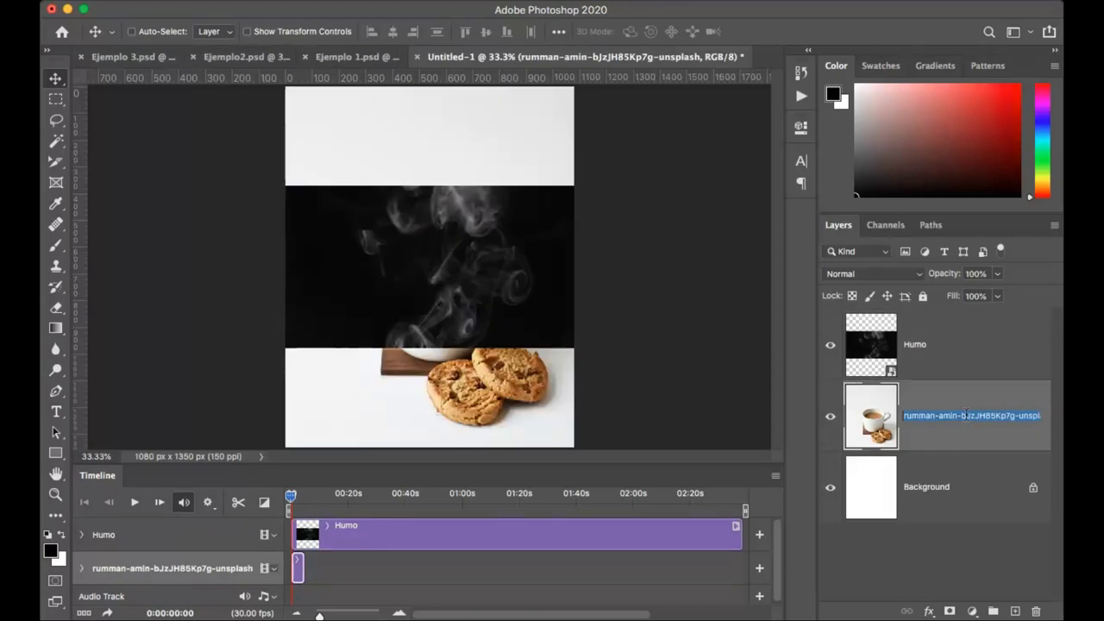
type("Café")
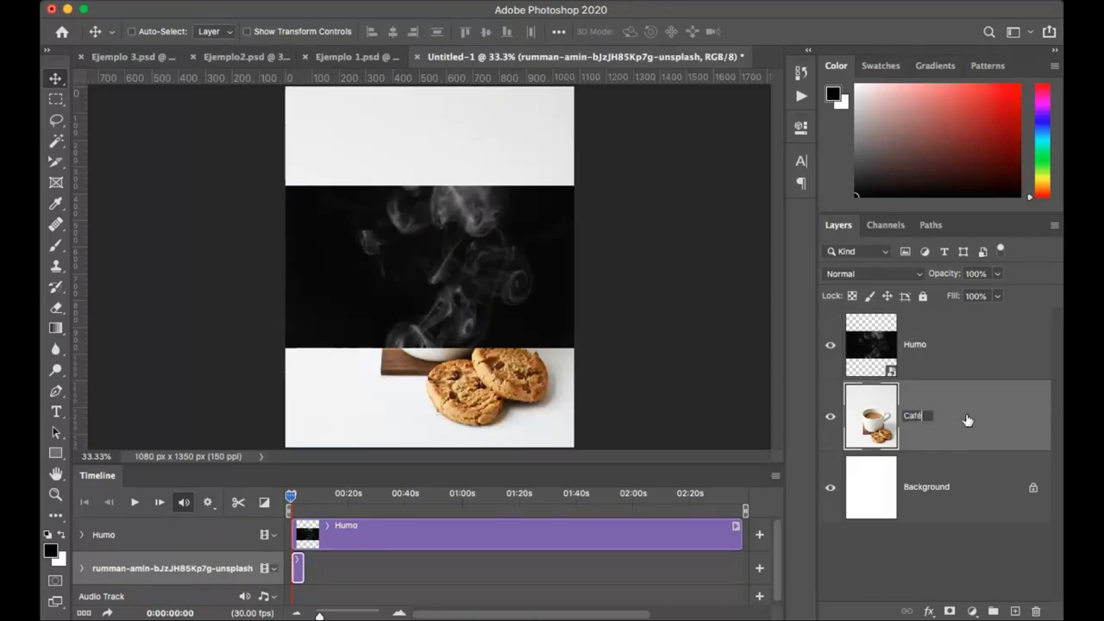
key("Return")
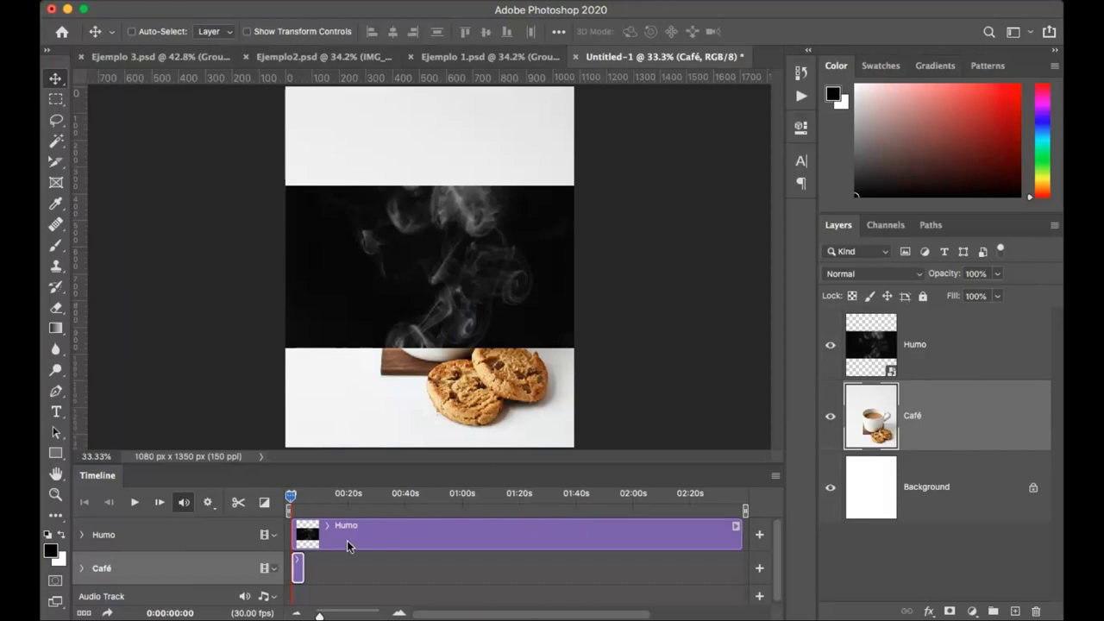
Step: Split the Humo clip at about 0:00:10:18 on the timeline
left_click_drag(167, 466, 169, 443)
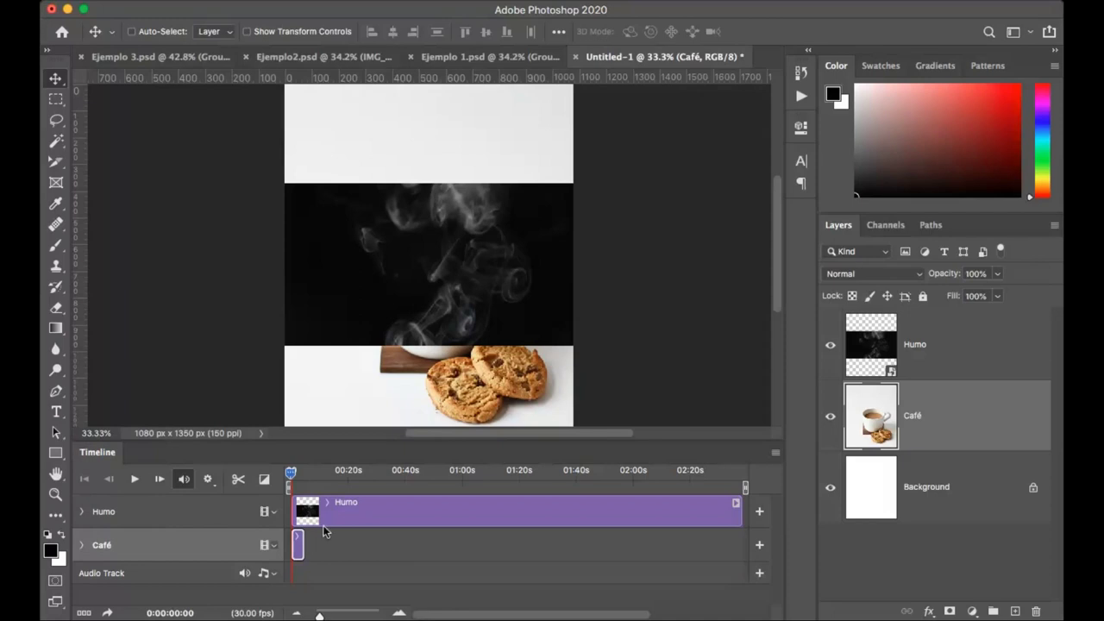
left_click_drag(289, 473, 320, 476)
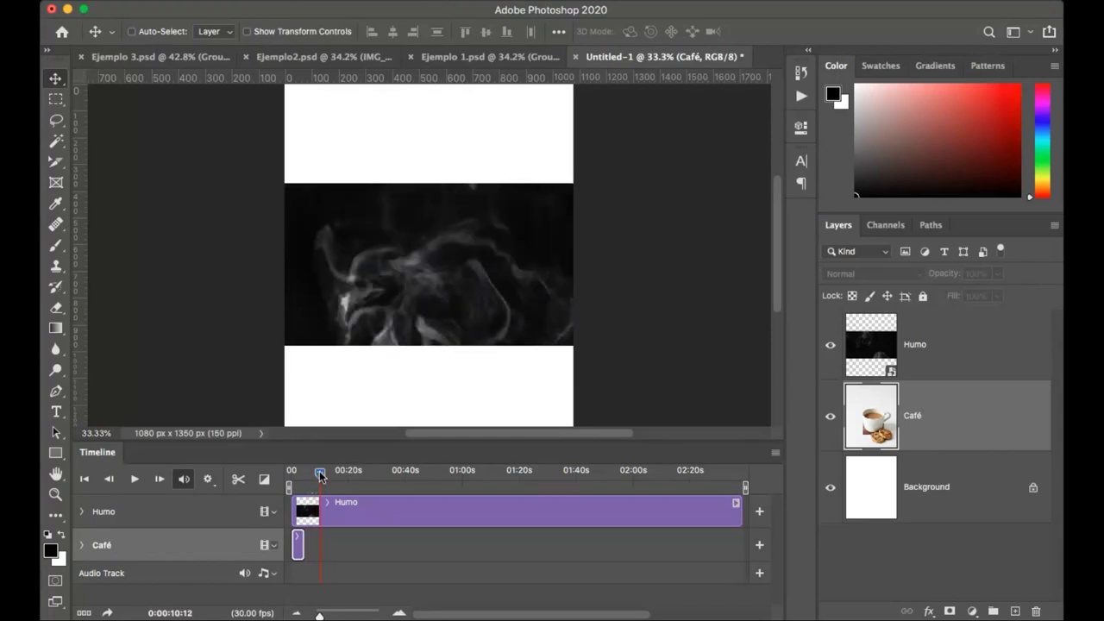
mouse_move(320, 476)
left_mouse_down()
mouse_move(341, 474)
mouse_move(321, 472)
left_mouse_up()
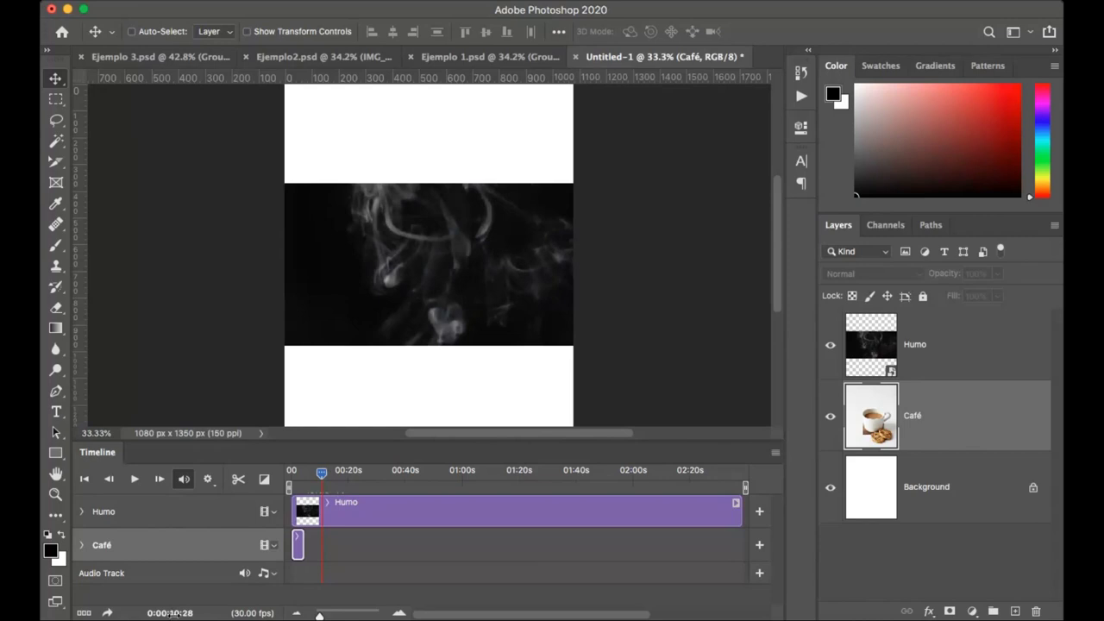
left_click_drag(321, 475, 322, 478)
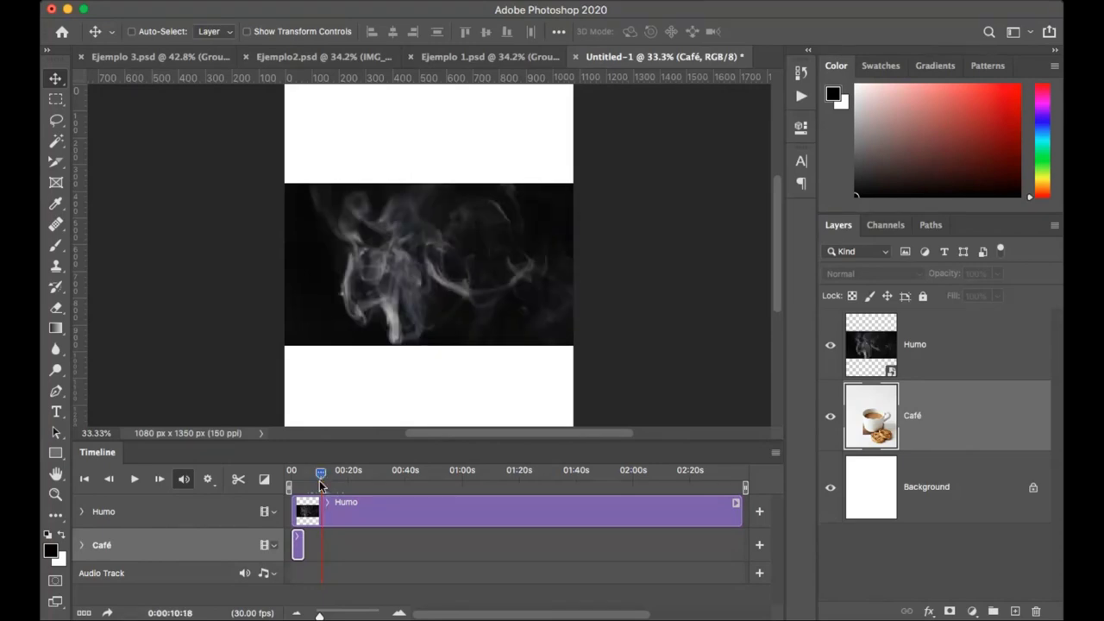
left_click(325, 512)
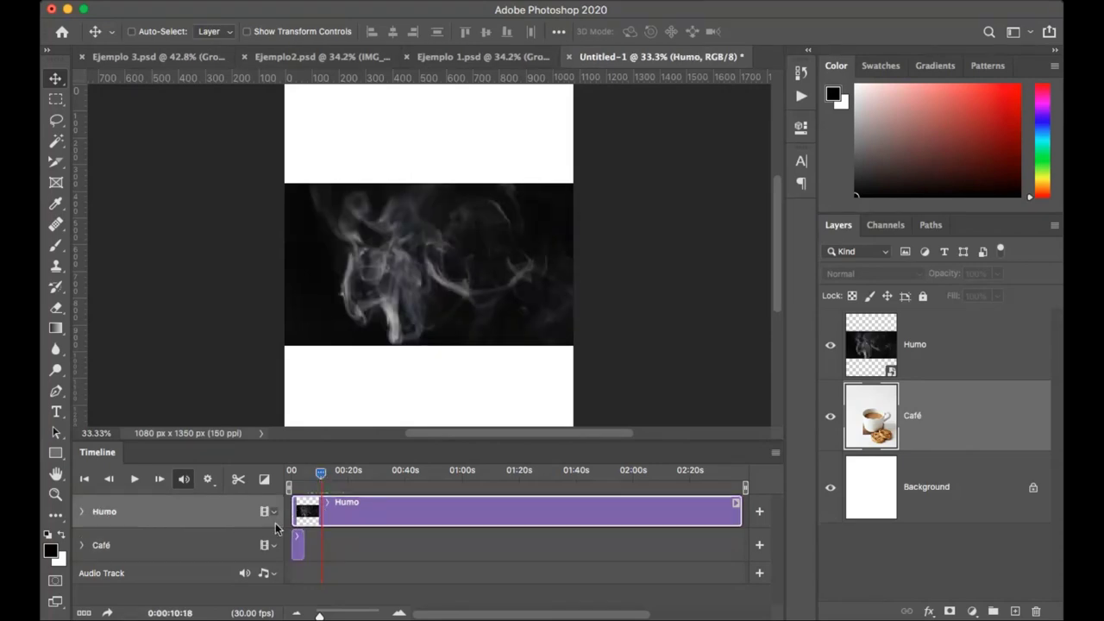
left_click(238, 480)
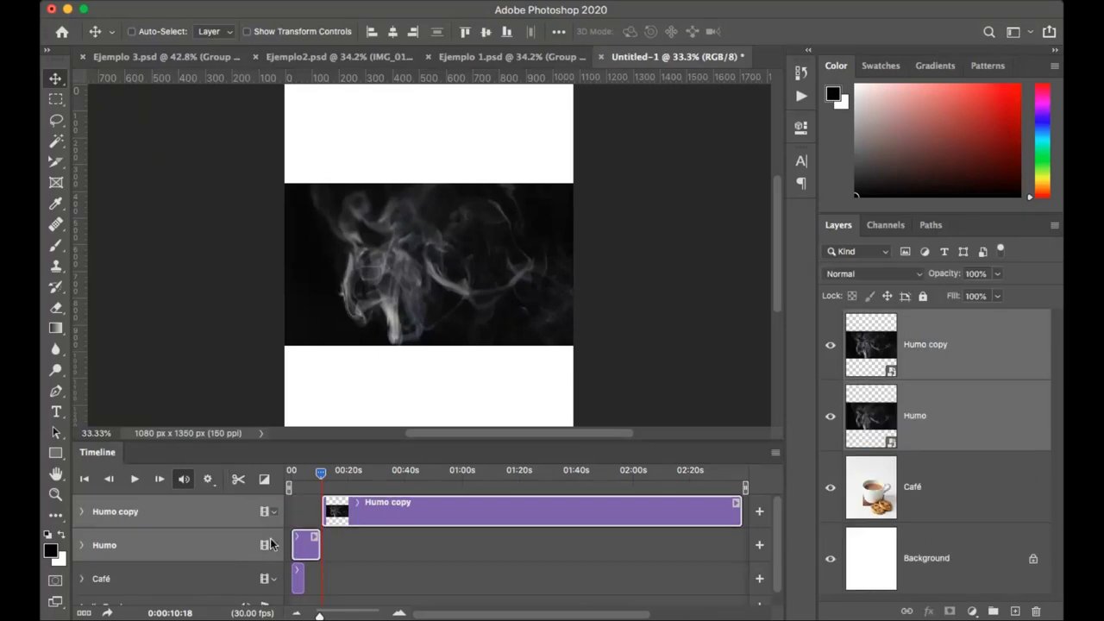
Step: Delete the Humo copy layer, the part of the smoke video after the split
left_click(297, 525)
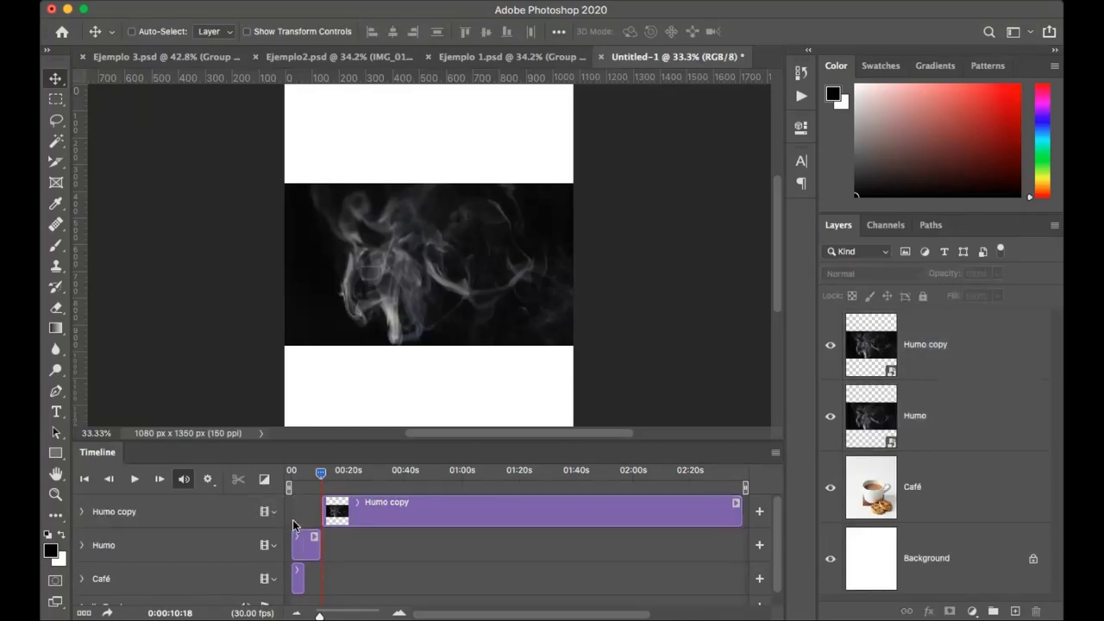
left_click(368, 516)
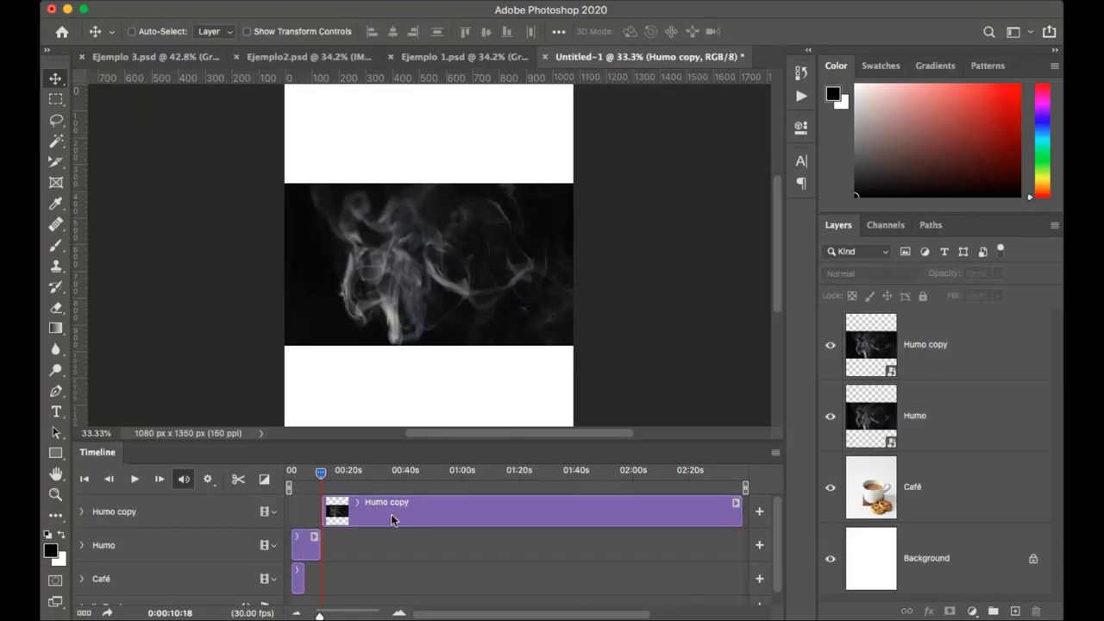
left_click(1004, 371)
key("Delete")
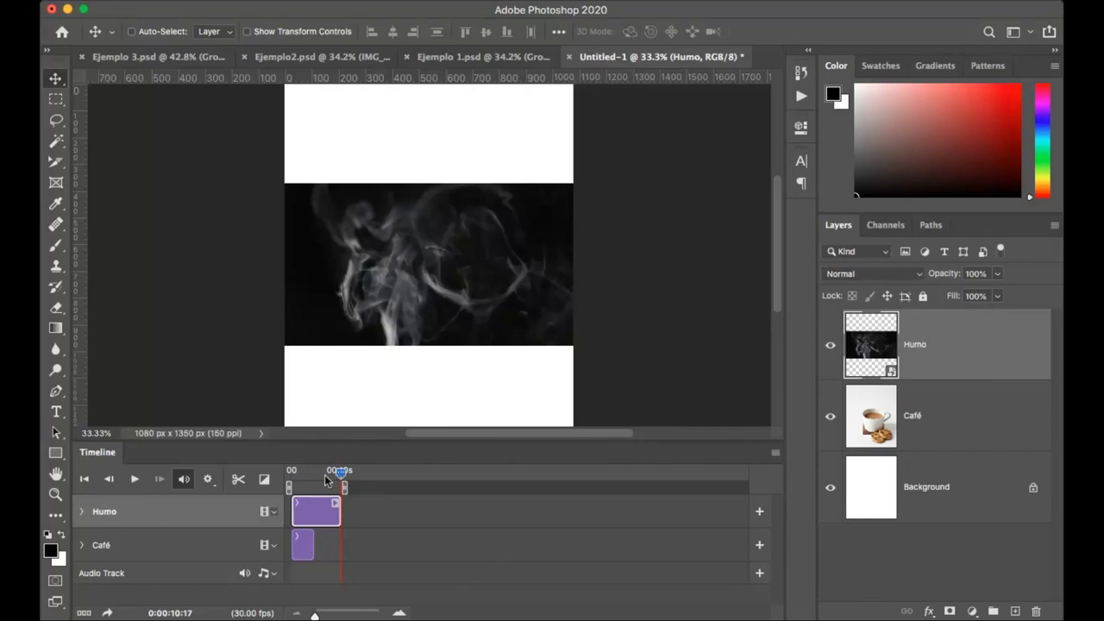
Step: Extend the Café clip on the timeline so it ends together with the Humo clip
left_click_drag(324, 476, 309, 477)
left_click(301, 546)
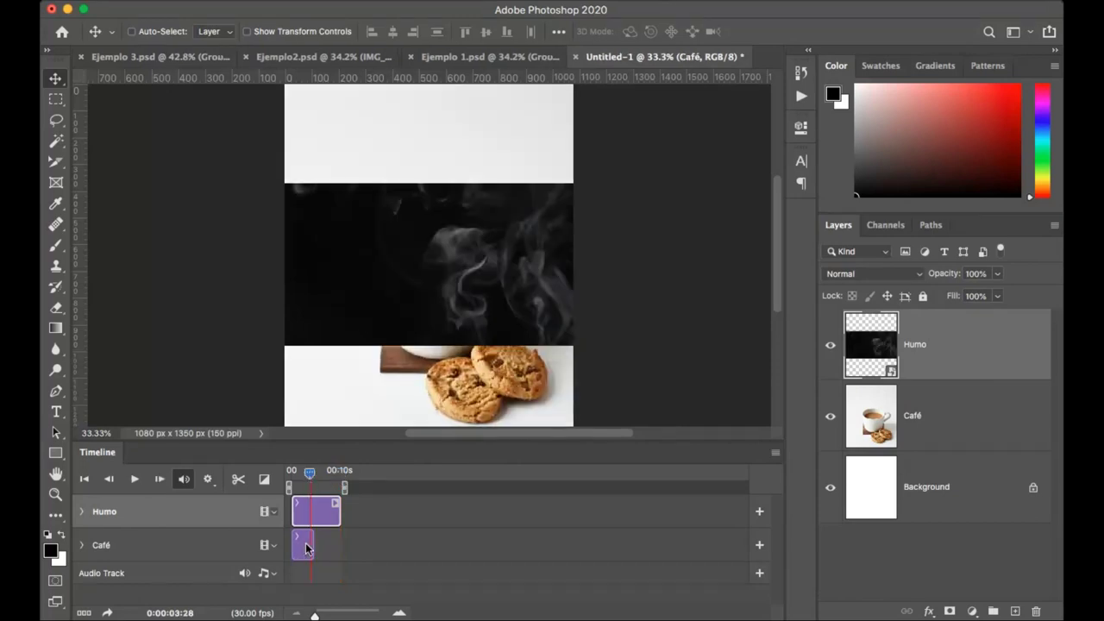
left_click(956, 425)
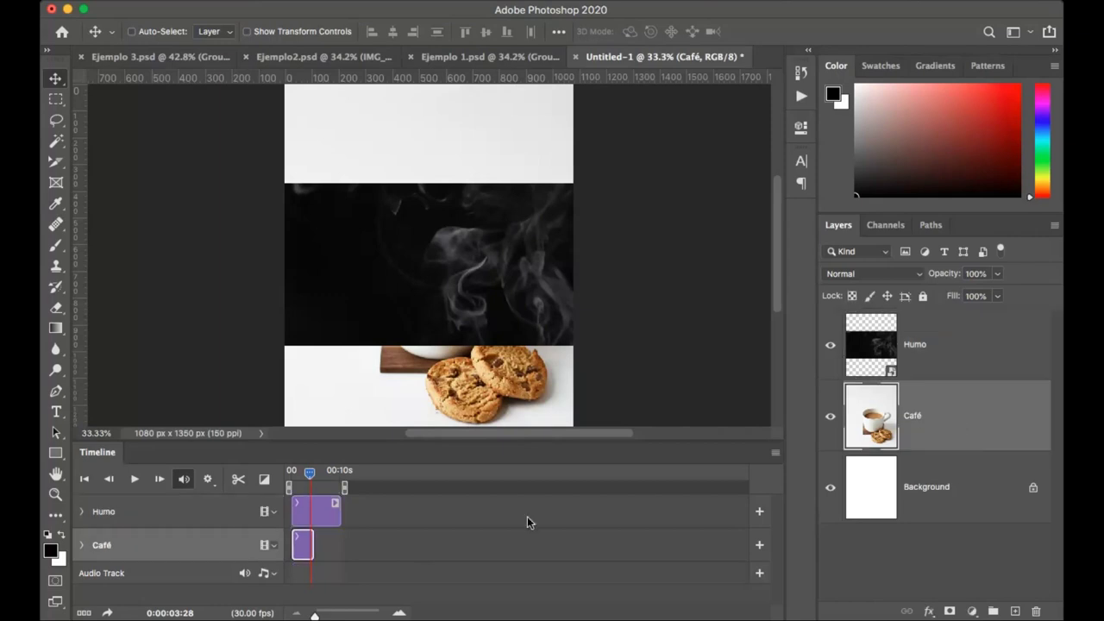
left_click_drag(313, 545, 340, 545)
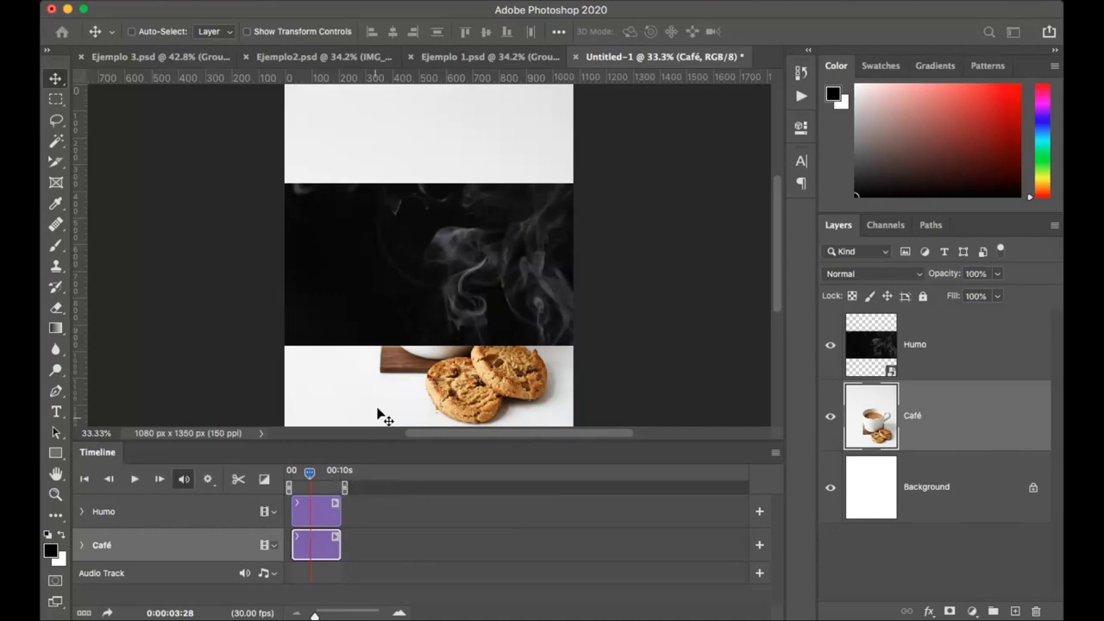
Step: Play the animation from the start of the timeline to review the smoke in the Humo clip
key("super")
left_click(951, 345)
left_click_drag(304, 479, 291, 476)
key("space")
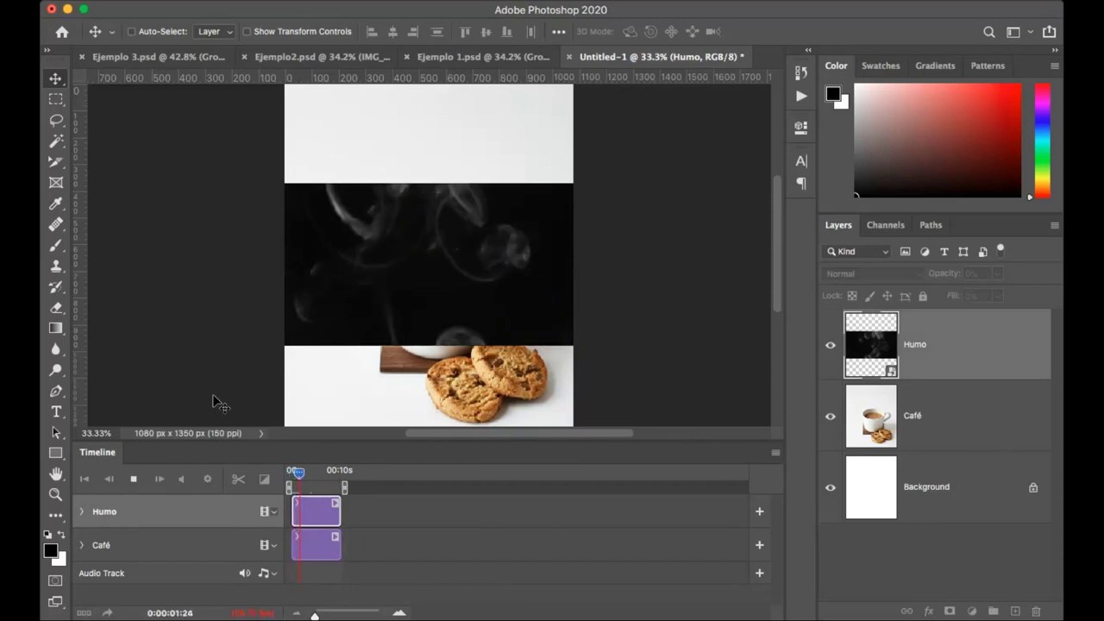
key("space")
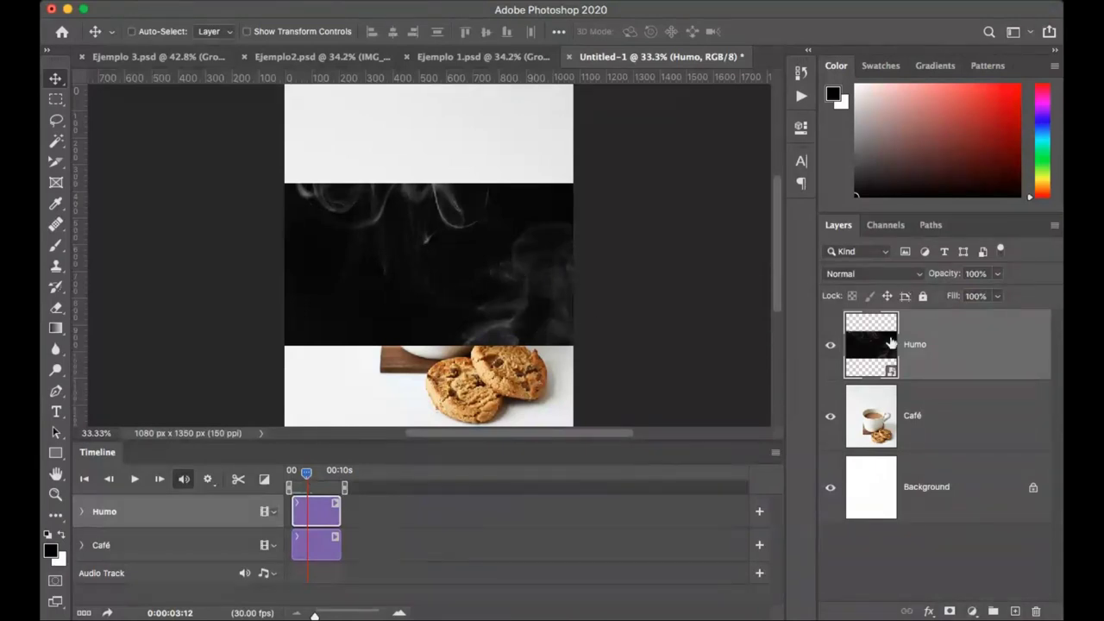
Step: Temporarily hide the Humo layer and place two vertical and two horizontal guides framing the coffee surface inside the cup
left_click(831, 350)
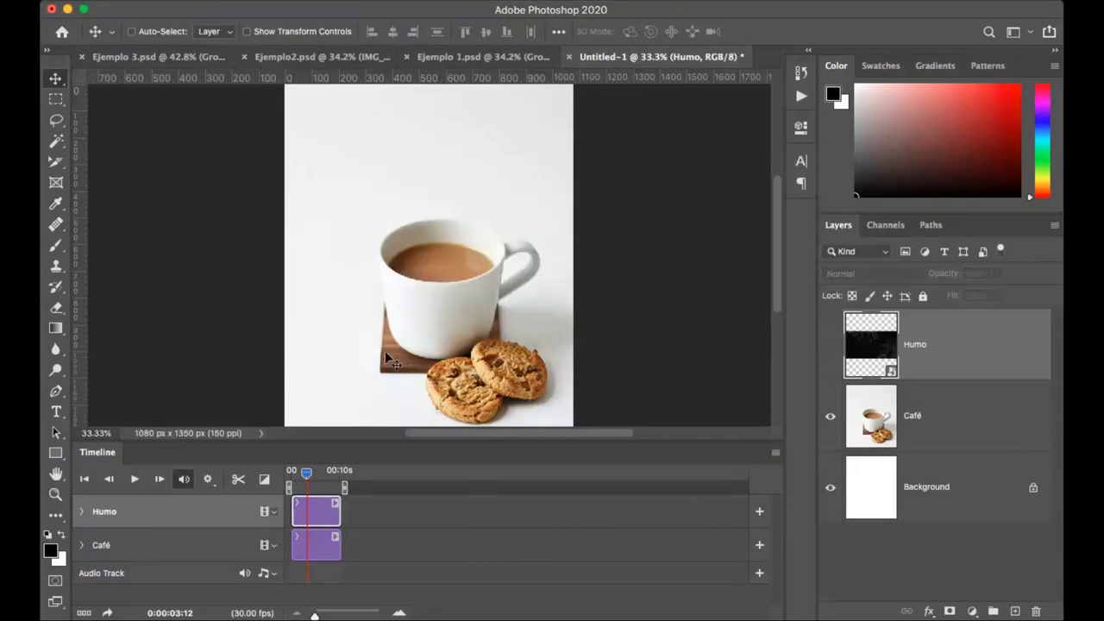
left_click(914, 436)
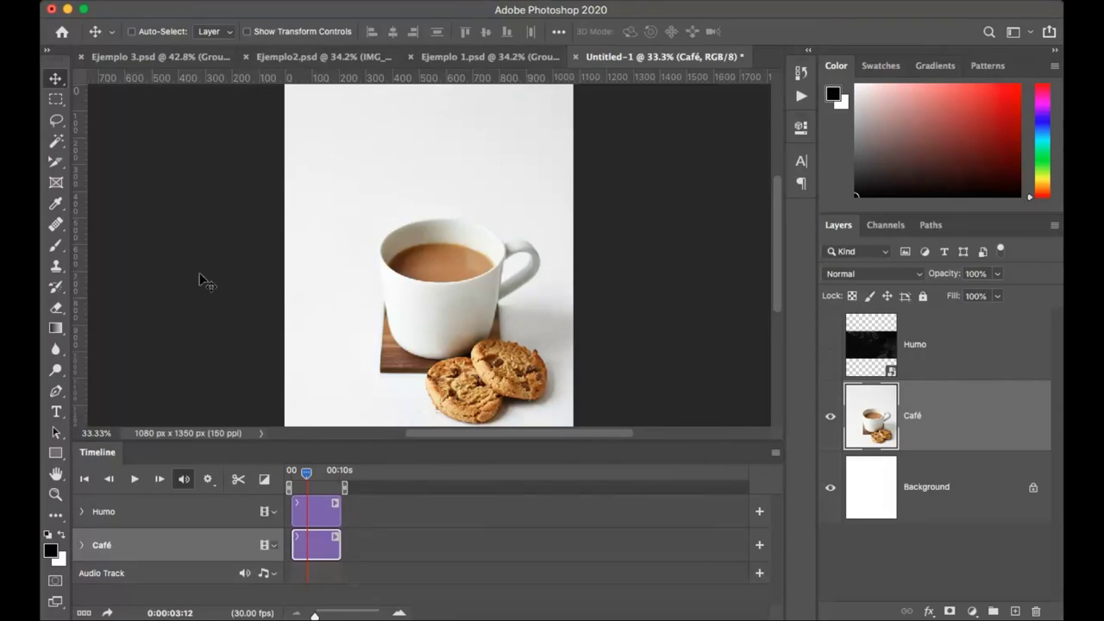
left_click_drag(82, 182, 386, 209)
left_click_drag(85, 207, 495, 209)
left_click_drag(406, 76, 447, 282)
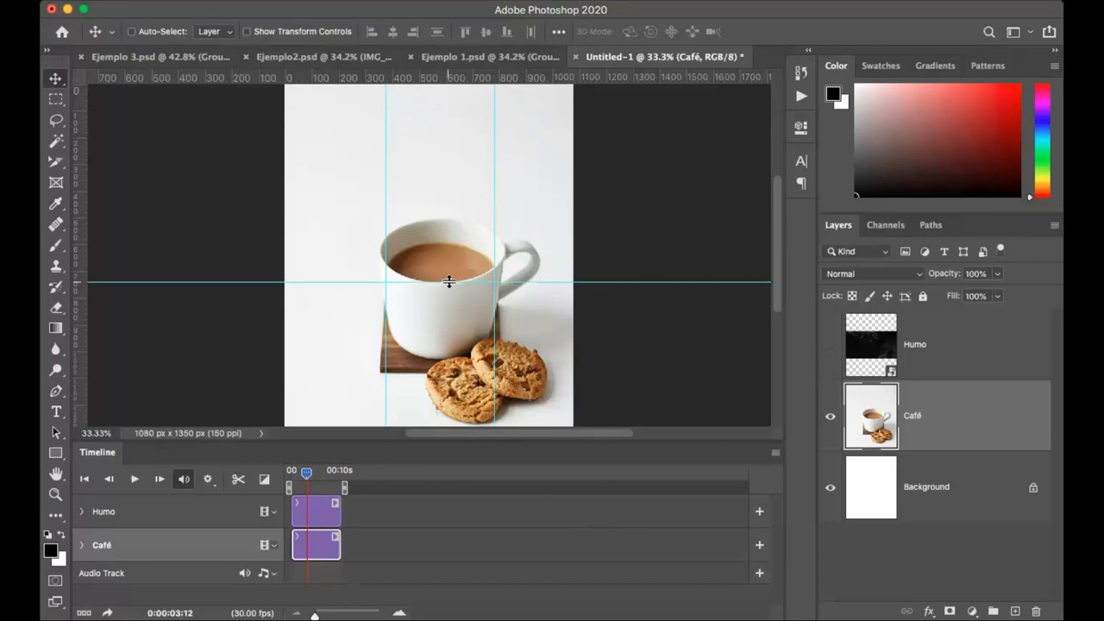
left_click_drag(416, 78, 444, 241)
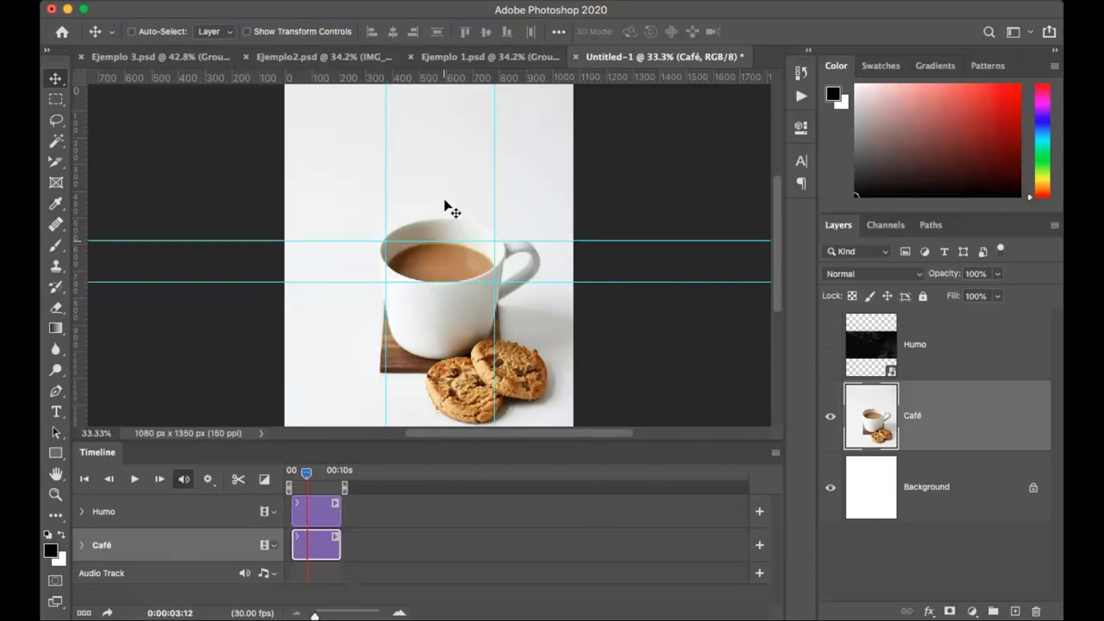
left_click(829, 345)
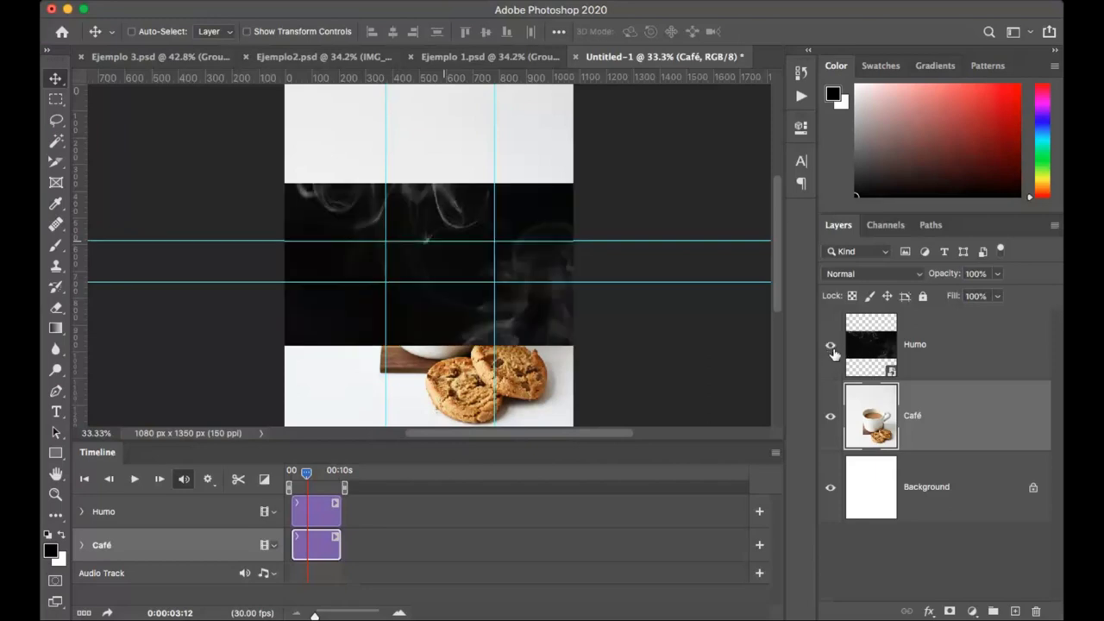
Step: Restore the Humo clip's remaining footage and trim its opening so a later part of the smoke video starts the timeline
left_click_drag(306, 473, 519, 513)
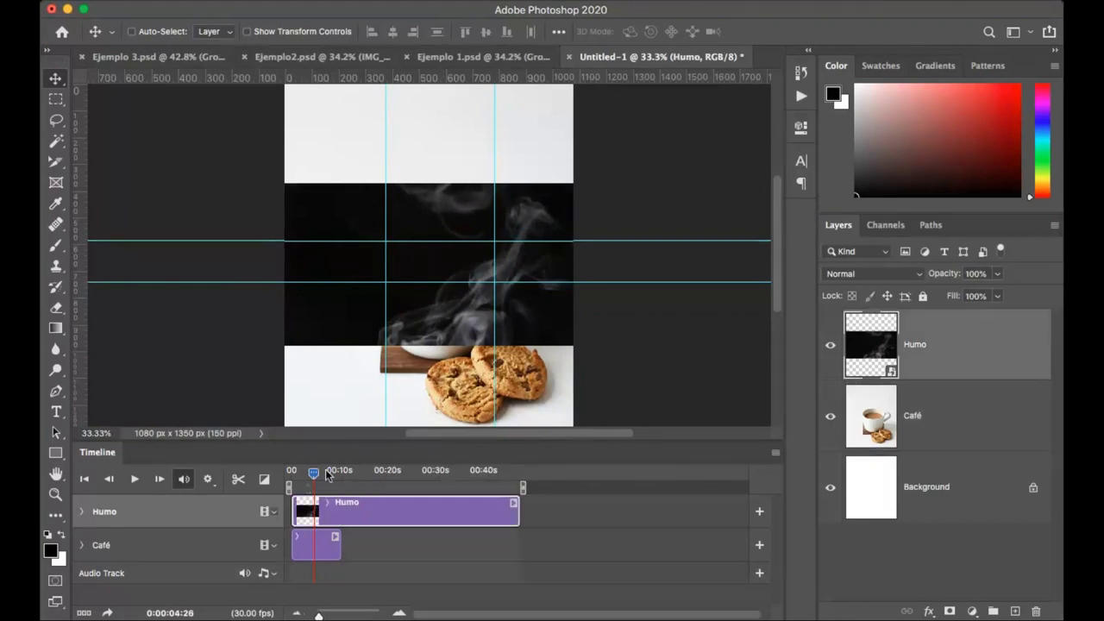
left_click_drag(316, 476, 344, 479)
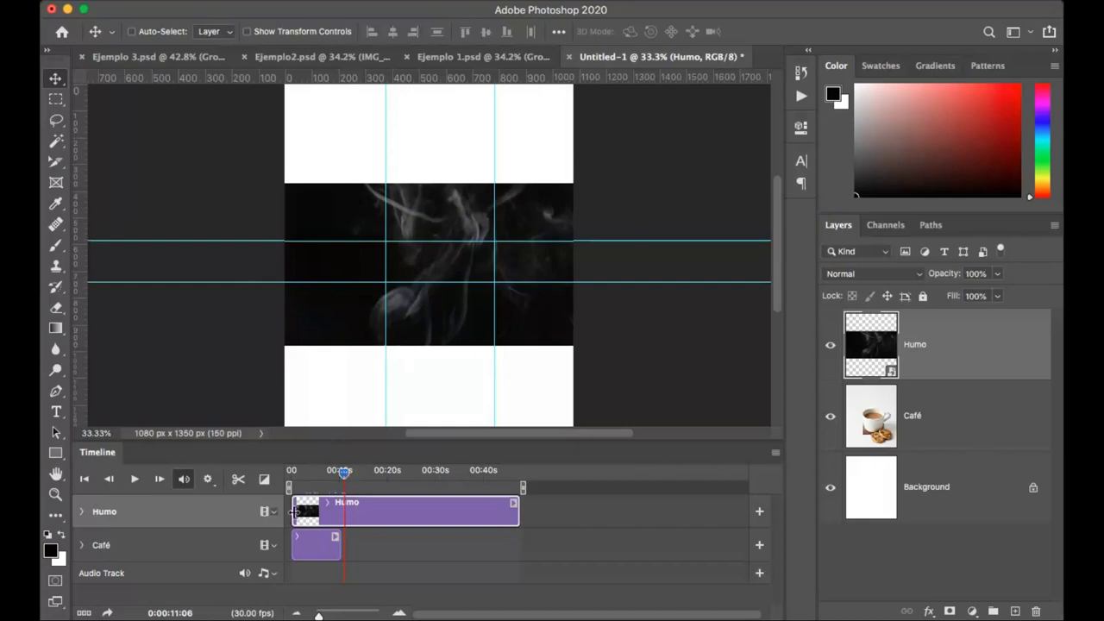
left_click_drag(324, 511, 346, 511)
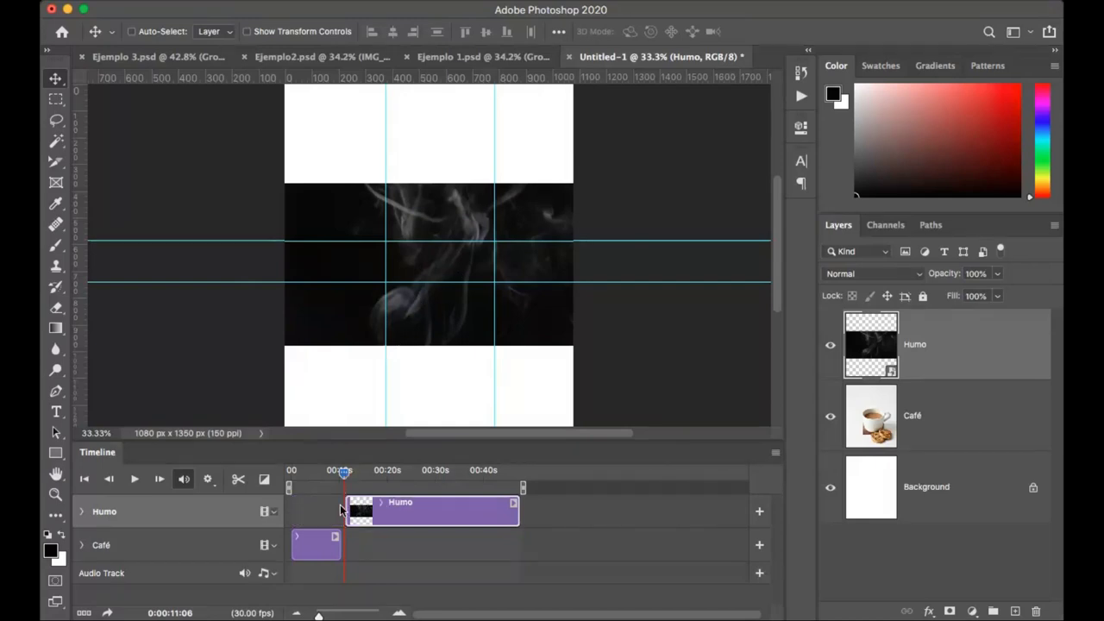
left_click_drag(346, 474, 394, 507)
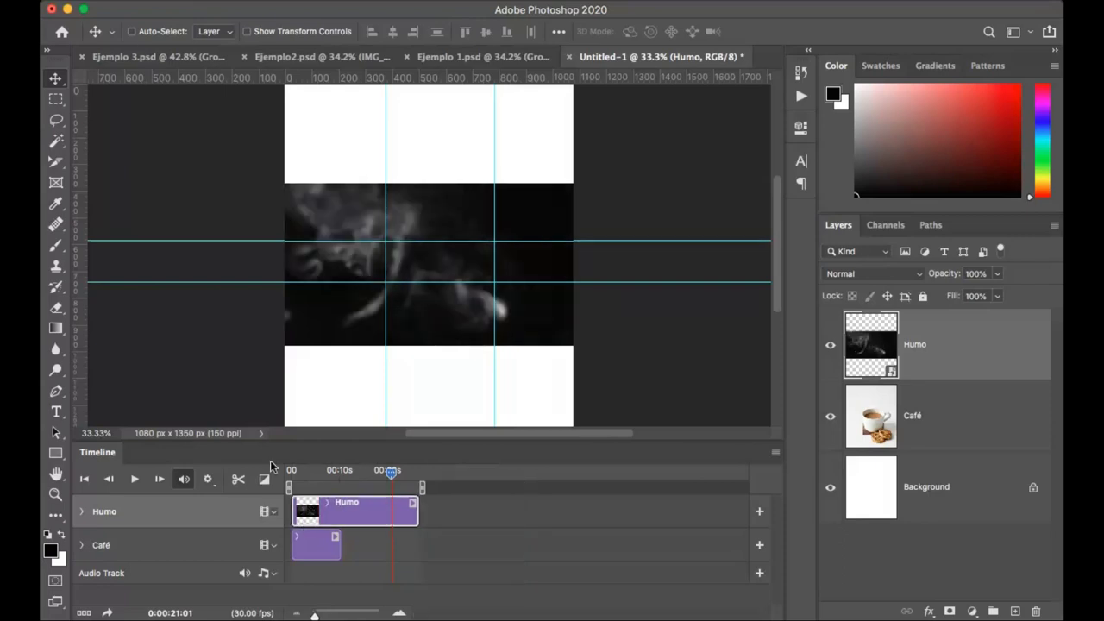
Step: Shorten the Humo clip to end at about 0:00:09:24 and trim the Café clip to the same end
left_click(298, 470)
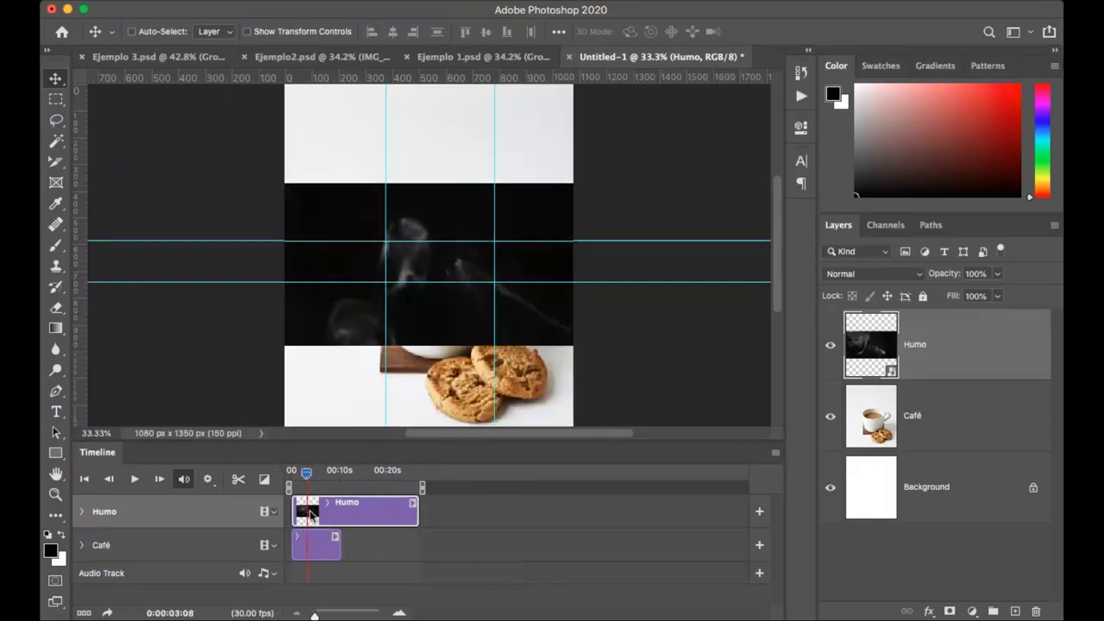
left_click(337, 471)
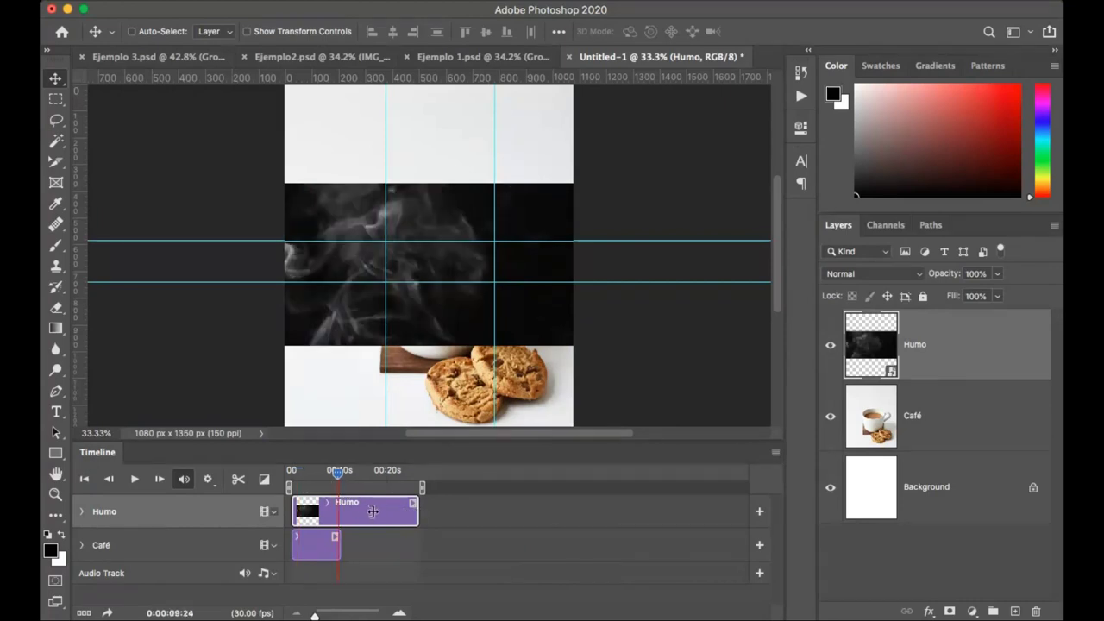
left_click_drag(342, 511, 337, 511)
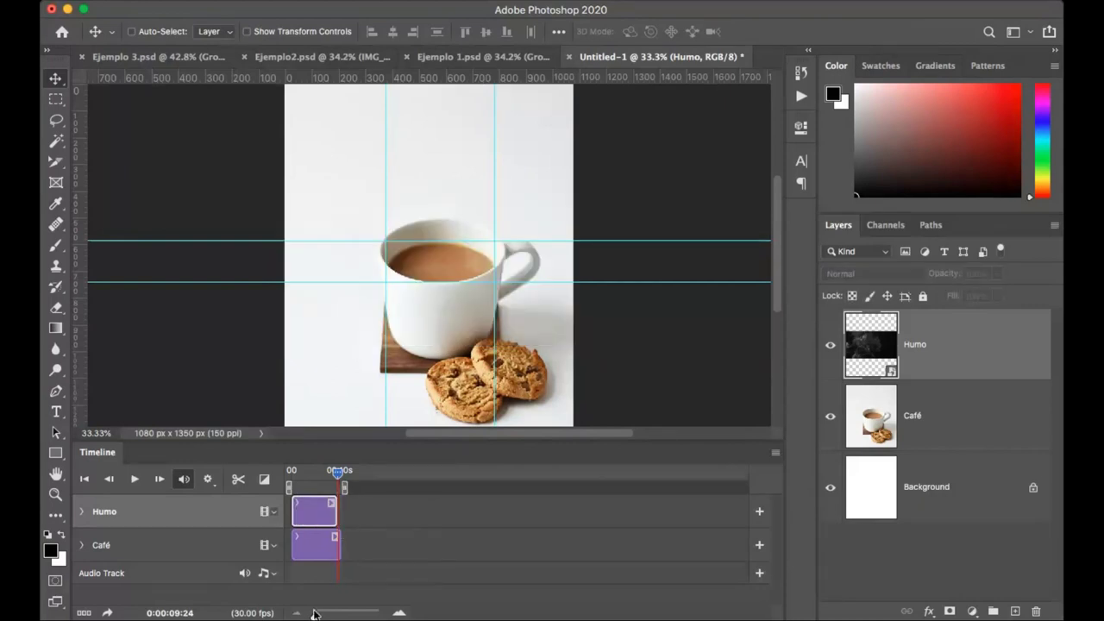
left_click_drag(314, 614, 326, 614)
left_click_drag(531, 545, 517, 549)
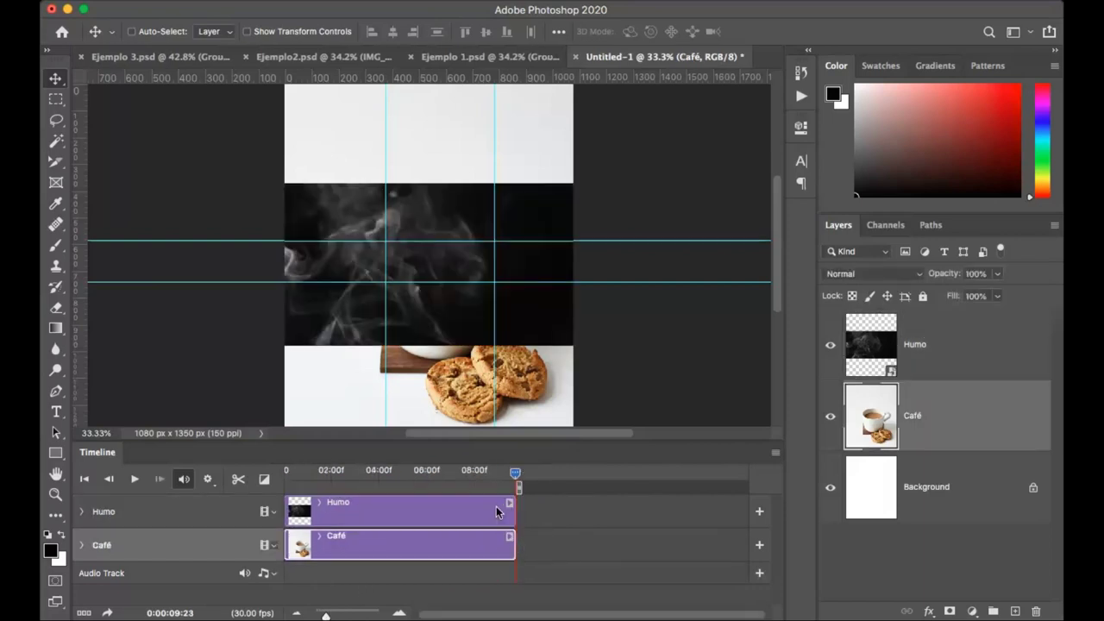
Step: Move the smoke in the Humo layer up to about X 568 px, Y 437 px, with its lower edge on the lower horizontal guide
mouse_move(441, 481)
left_mouse_down()
mouse_move(461, 480)
mouse_move(445, 480)
left_mouse_up()
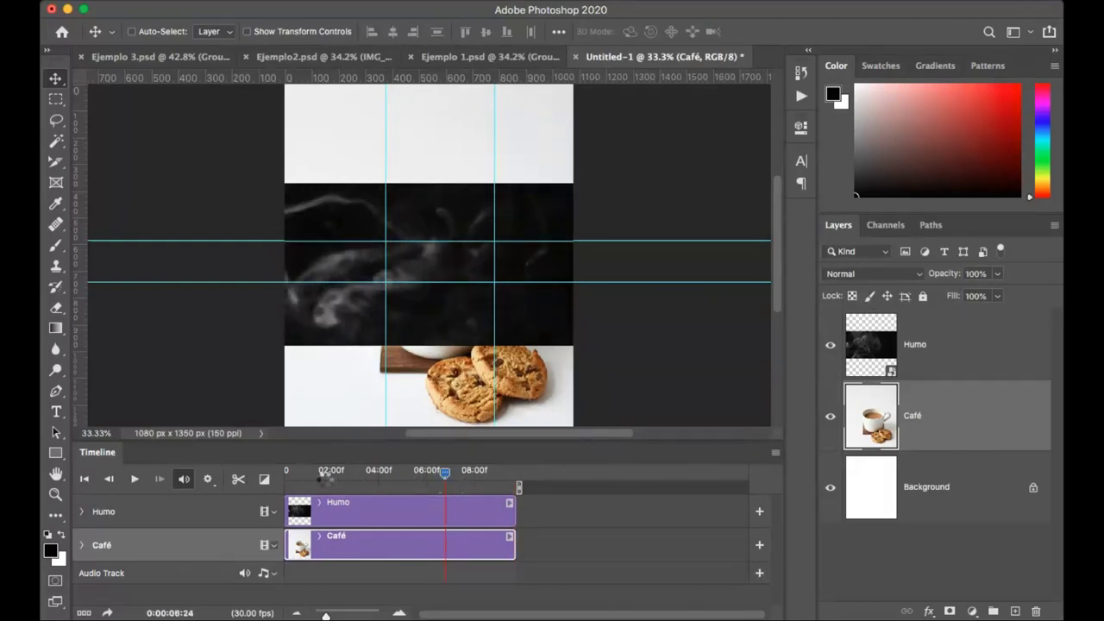
left_click(324, 475)
left_click_drag(328, 473, 346, 473)
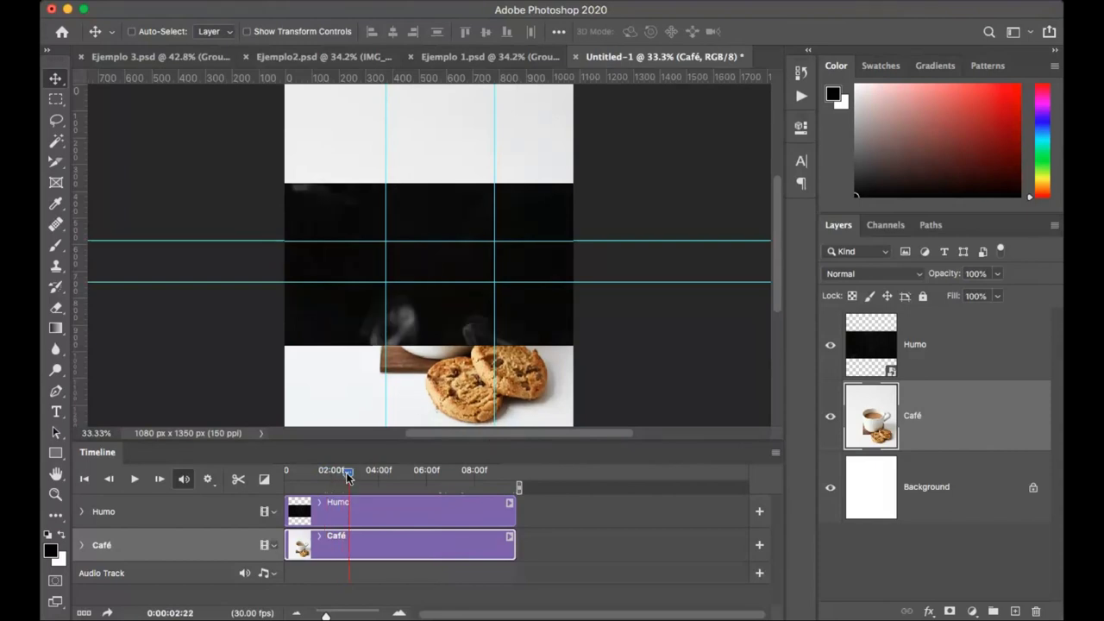
left_click(946, 355)
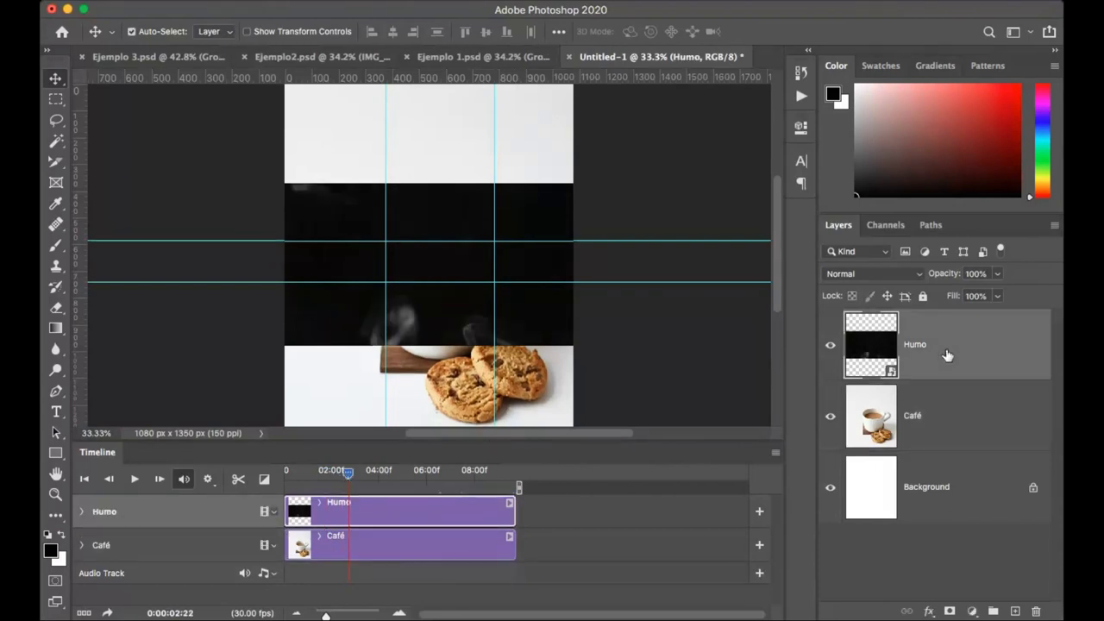
key("super+t")
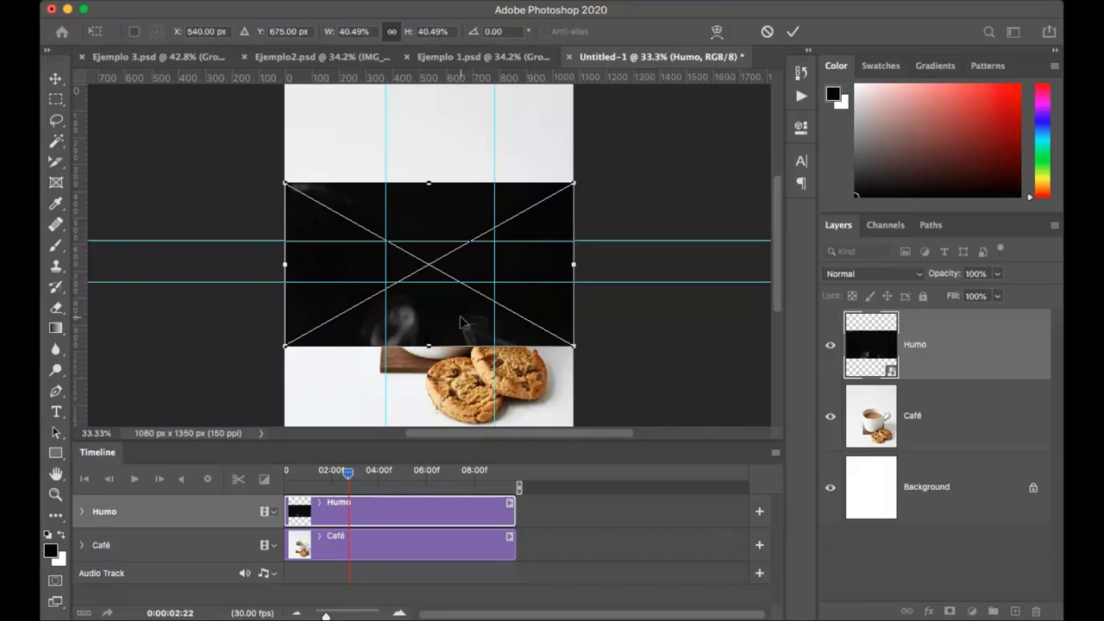
left_click_drag(453, 322, 458, 260)
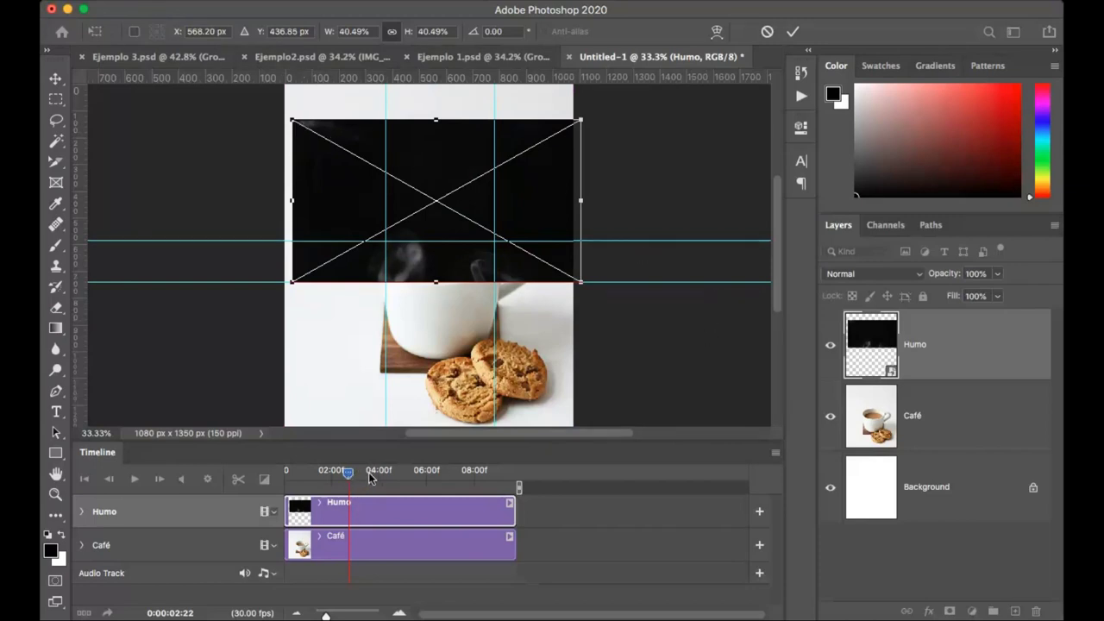
left_click(791, 32)
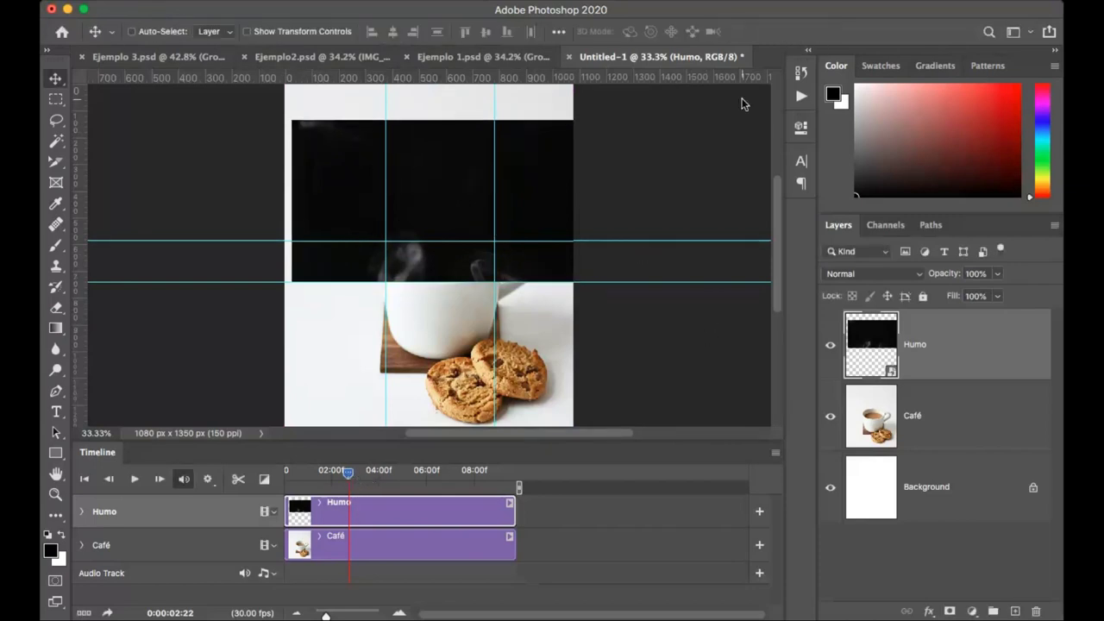
Step: Scale the Humo layer to about 43.27% and reposition it over the cup at about X 688 px, Y 416 px
left_click_drag(347, 472, 298, 479)
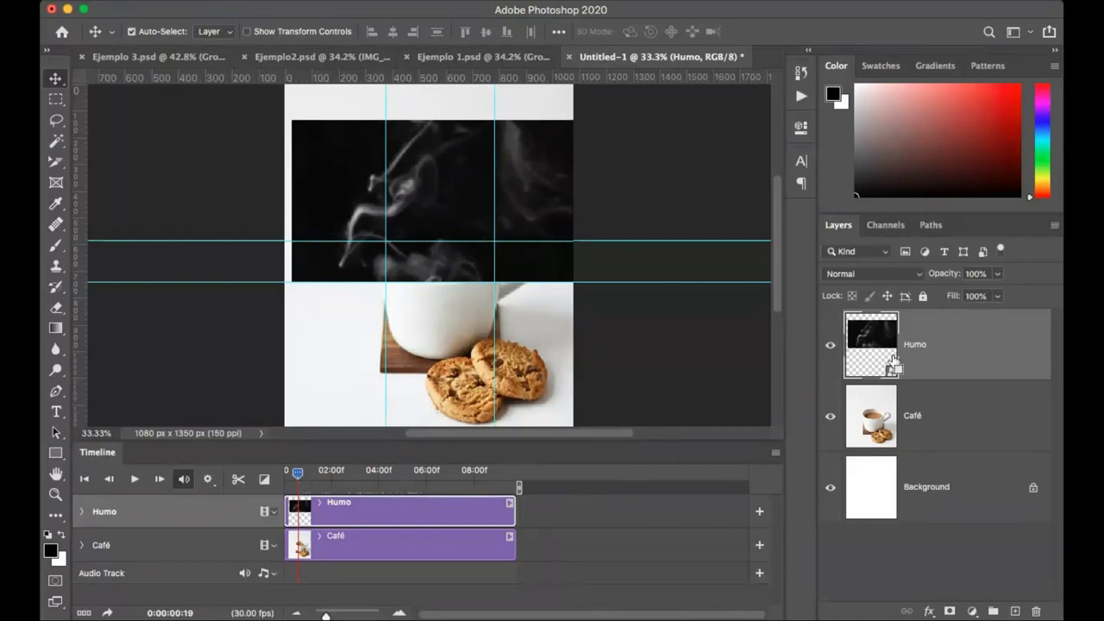
key("ctrl+t")
left_click_drag(454, 263, 463, 261)
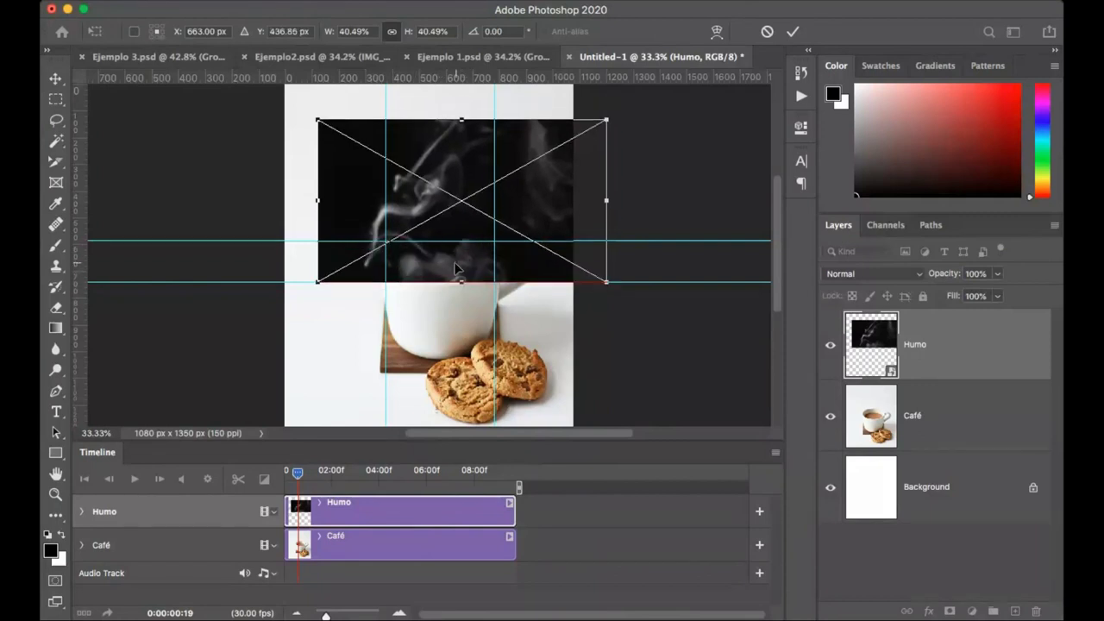
left_click_drag(318, 120, 298, 105)
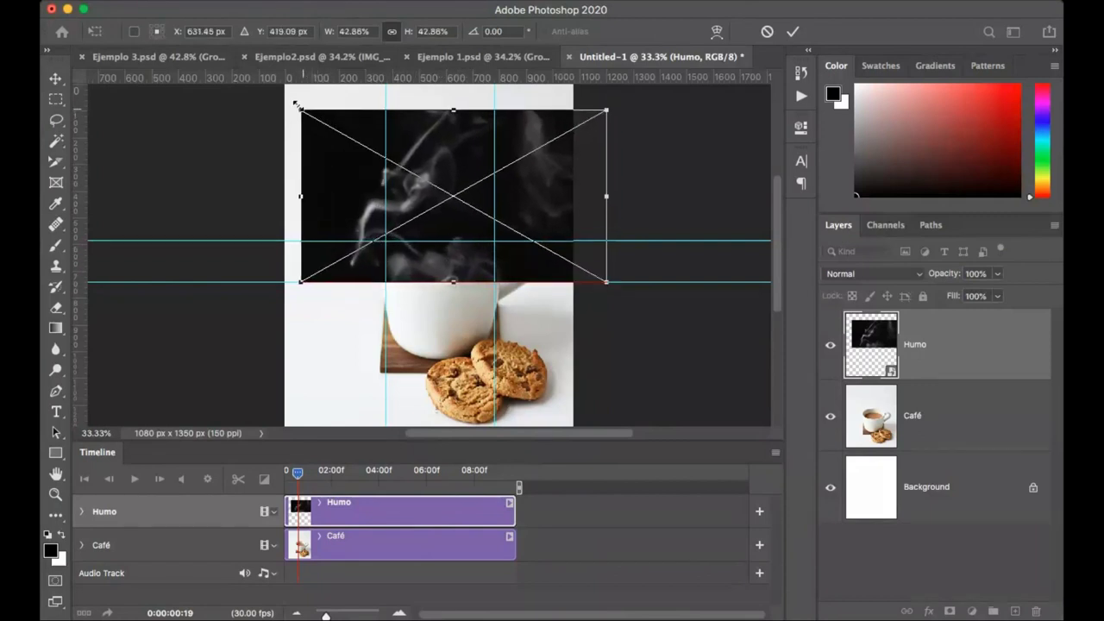
left_click_drag(446, 257, 456, 257)
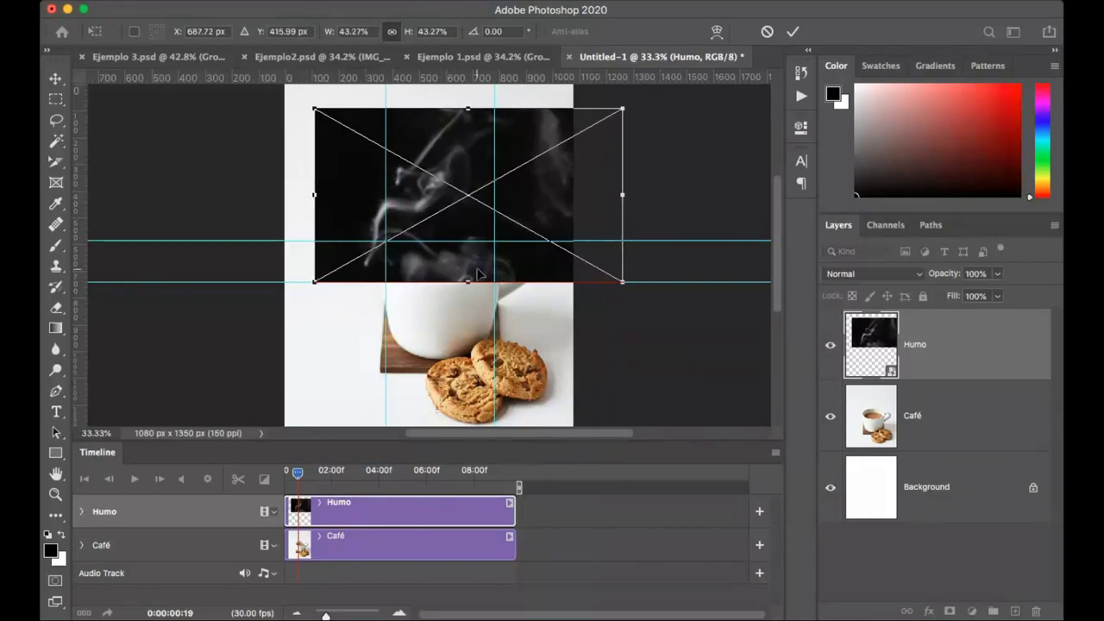
left_click(793, 34)
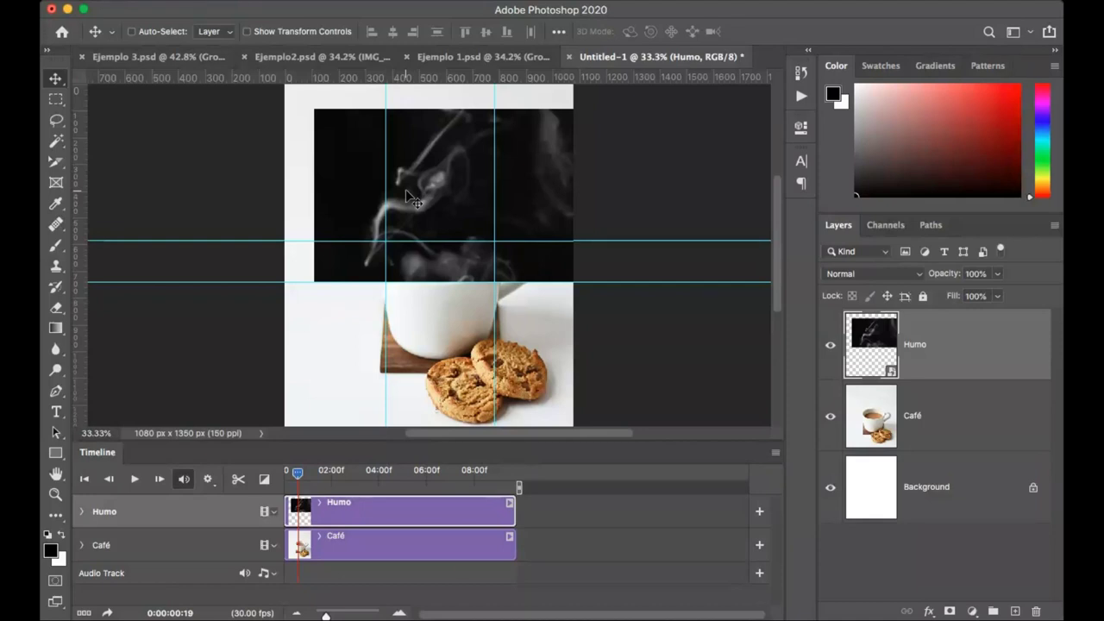
Step: Set the Humo layer's blend mode to Screen and check the smoke at several points on the timeline
left_click(872, 280)
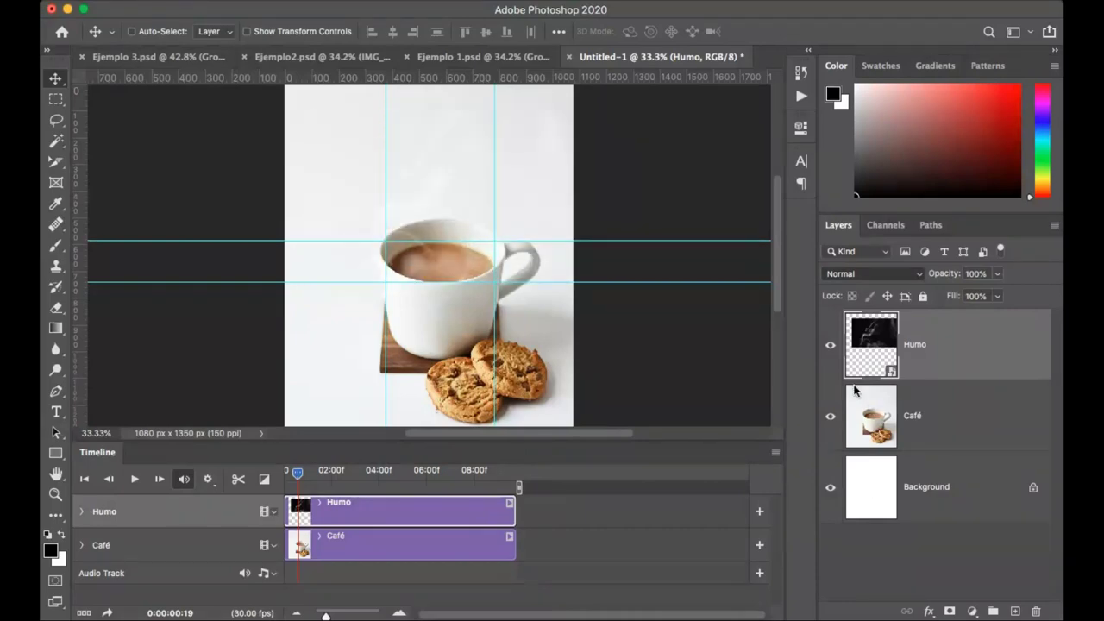
key("alt+shift+s")
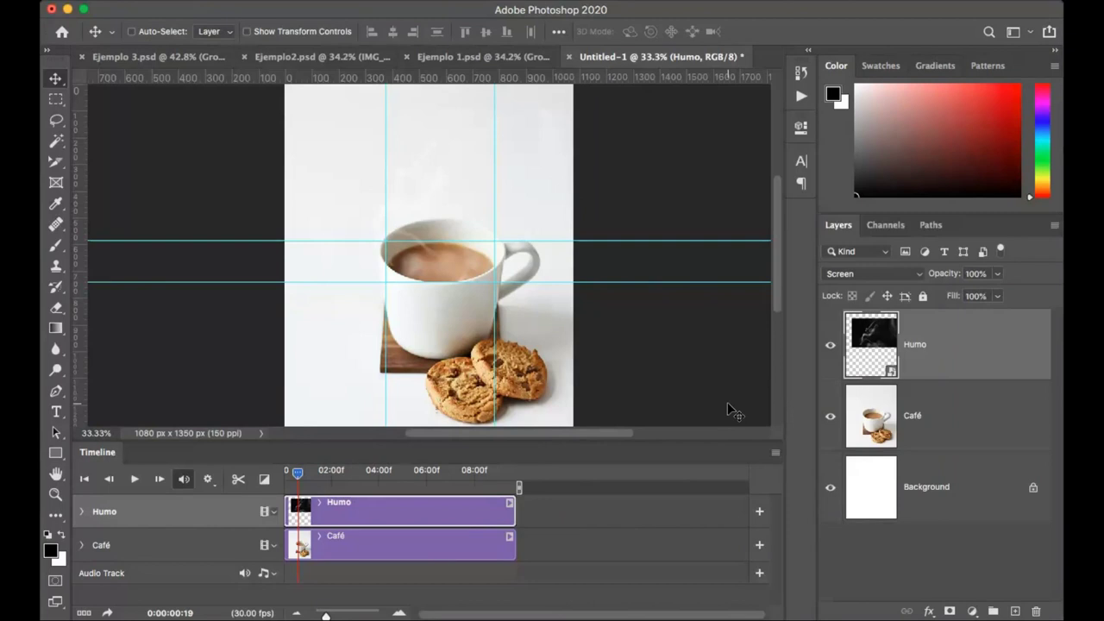
left_click_drag(297, 472, 376, 474)
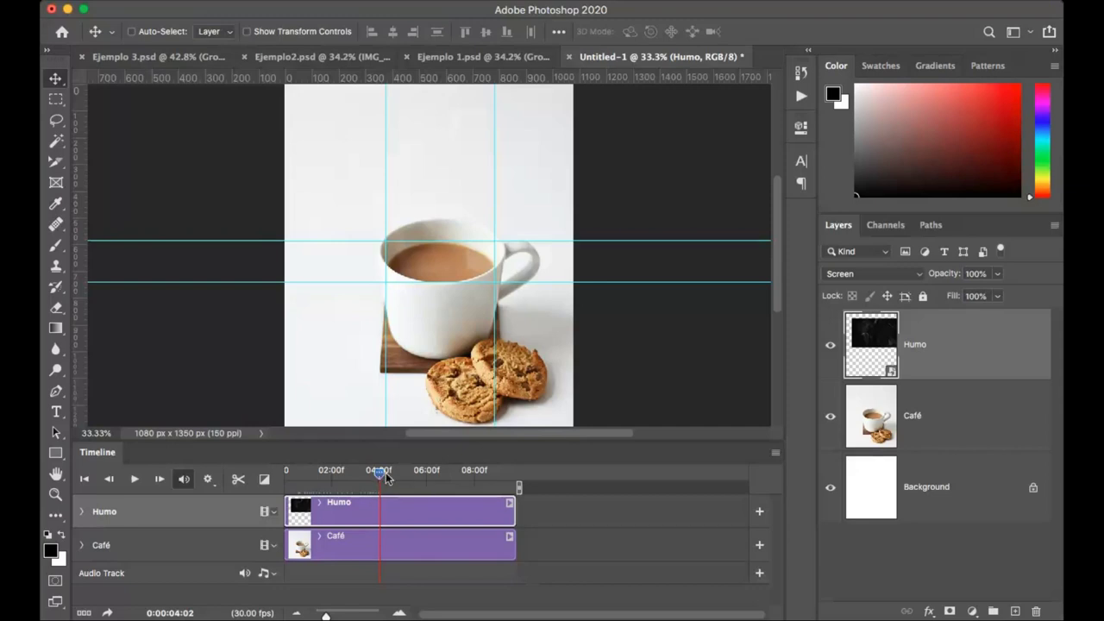
left_click_drag(378, 478, 290, 473)
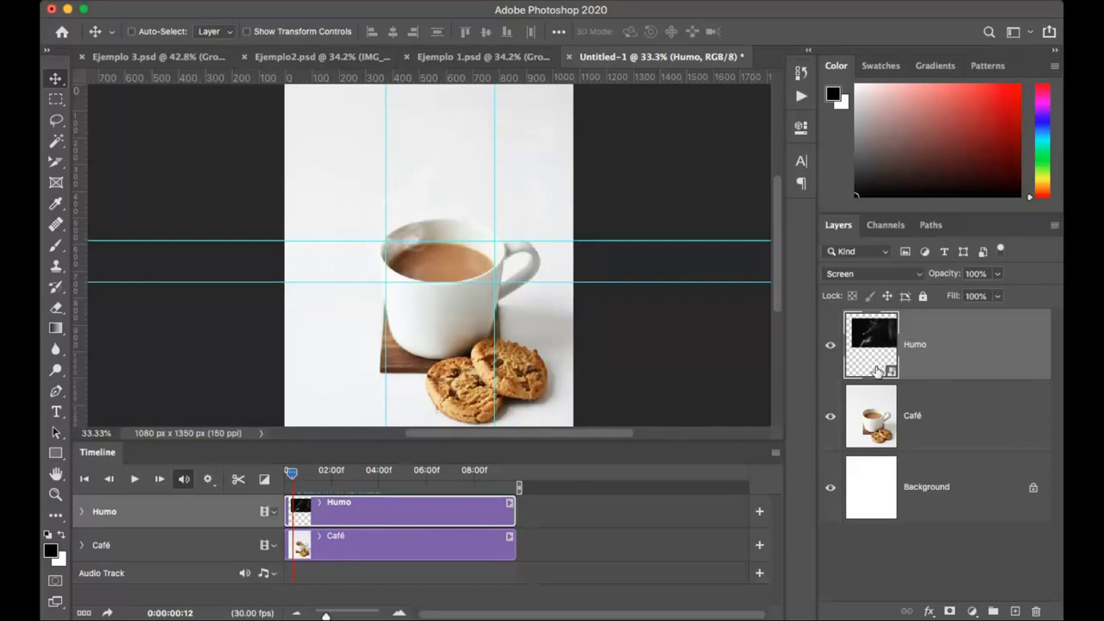
Step: Add a layer mask to the Humo layer and activate the Brush tool for masking smoke around the cup
key("z")
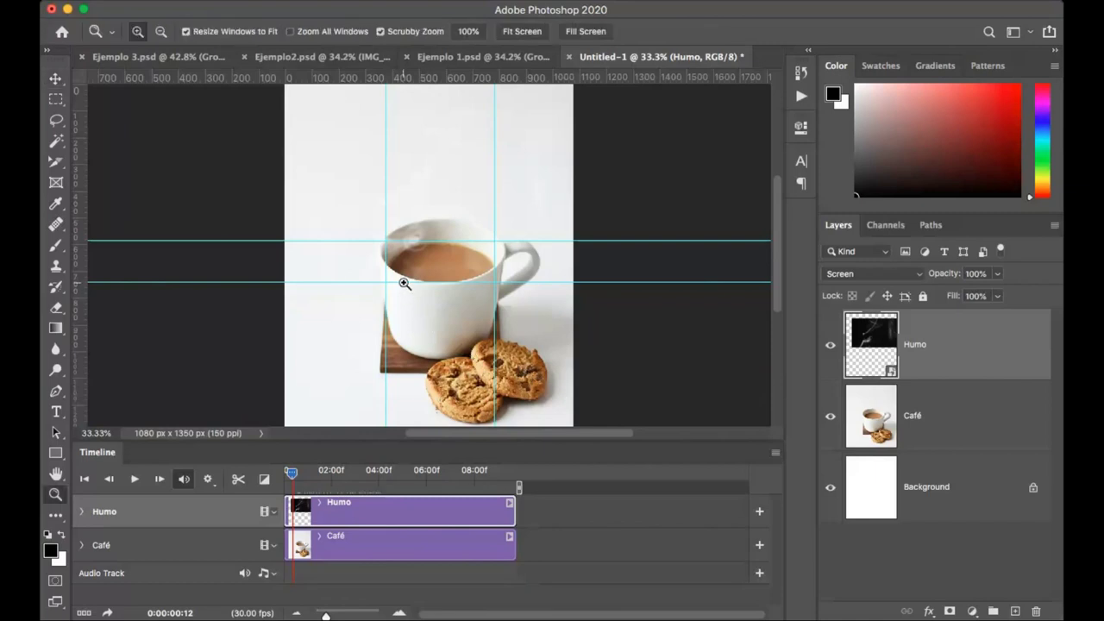
left_click(410, 286)
left_click(409, 287)
left_click(410, 286)
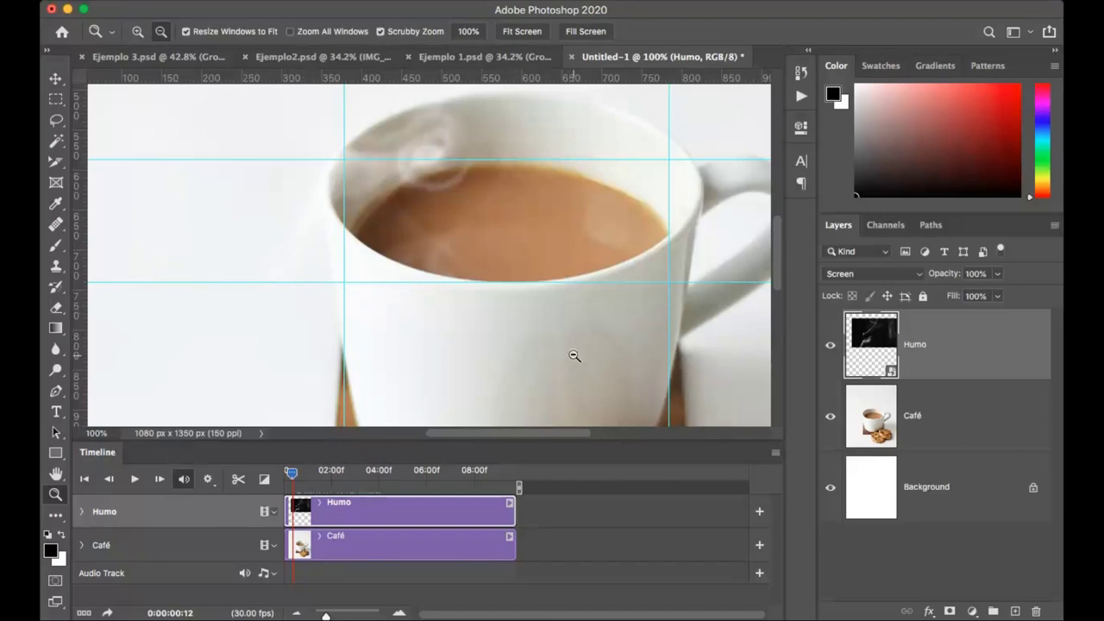
left_click(575, 356, "alt")
scroll(575, 356, "down", 2)
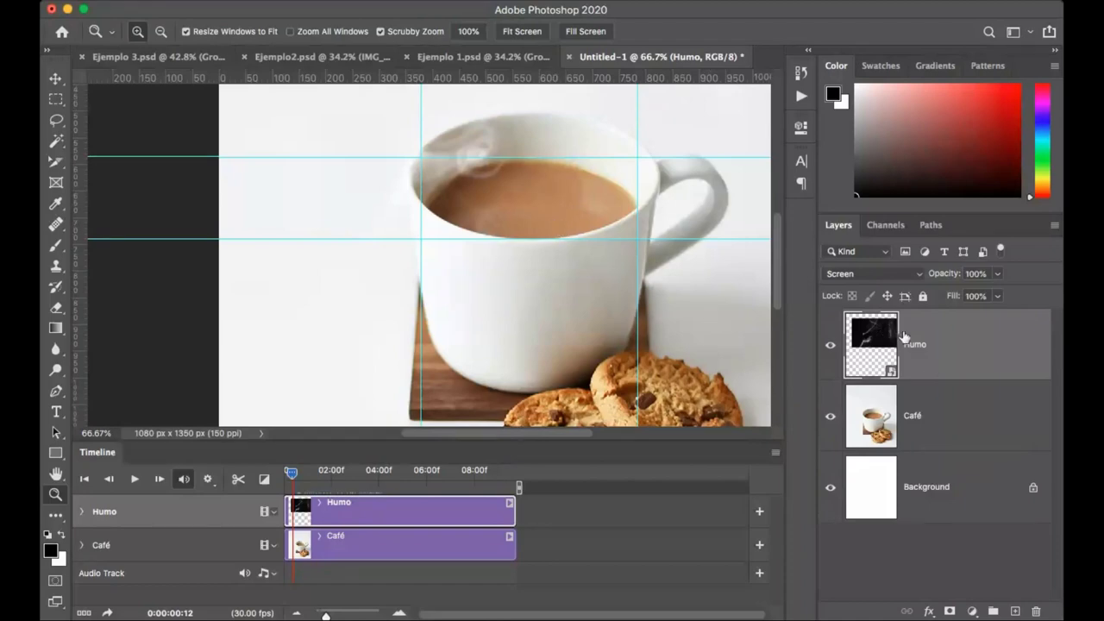
left_click(950, 611)
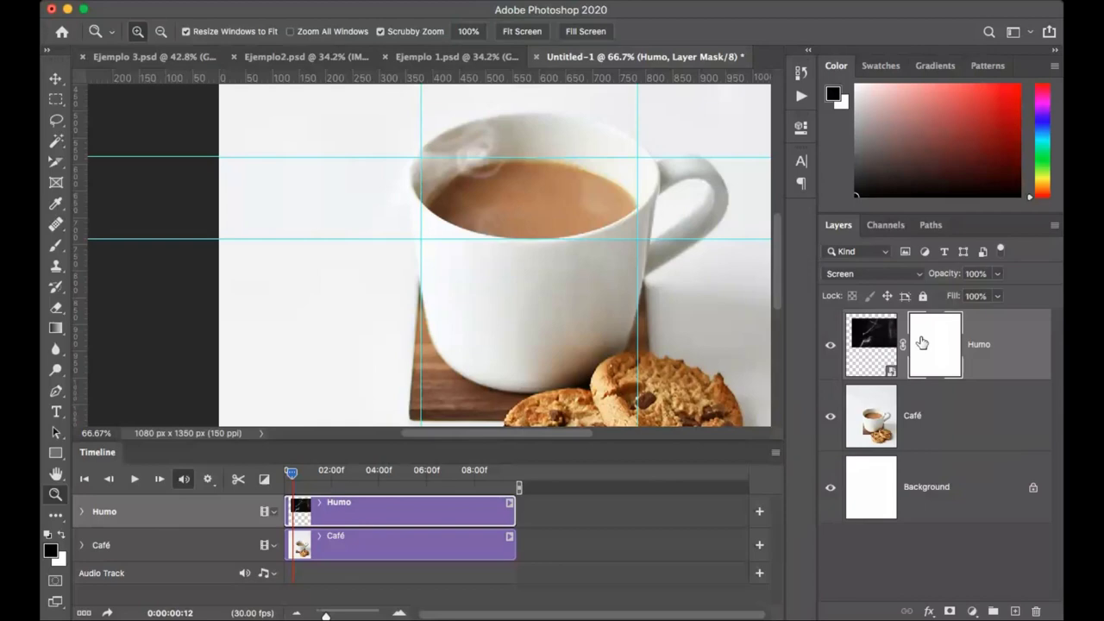
key("b")
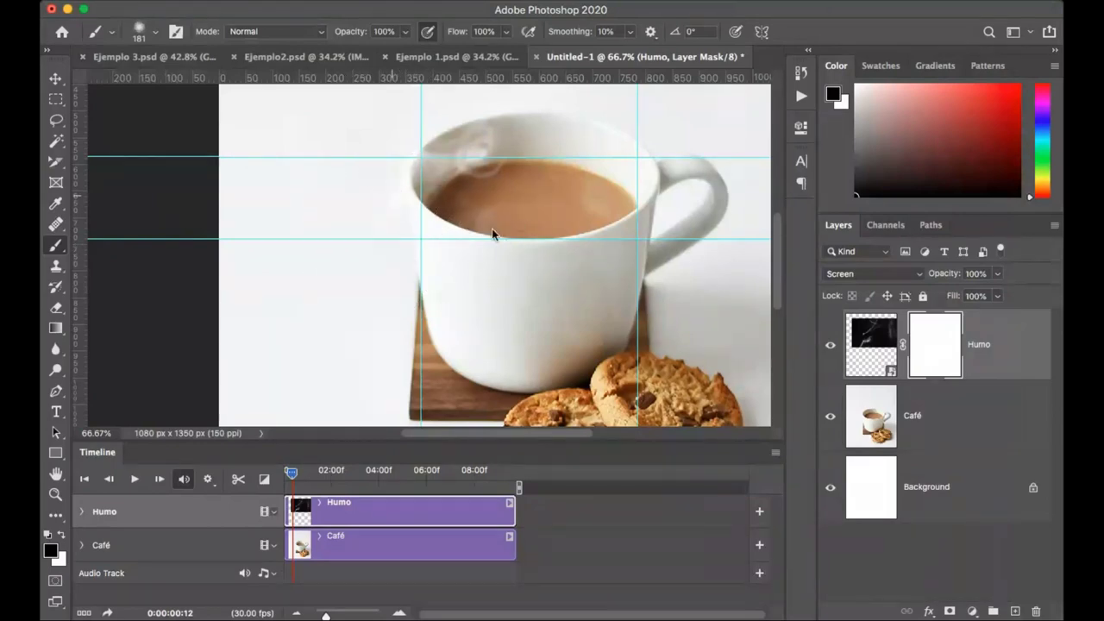
Step: Paint black with a 134 px brush on the Humo layer's mask over the cup's outer body, and check it at 0:00:05:27
key("bracketleft")
key("bracketleft")
key("bracketleft")
left_click(361, 173)
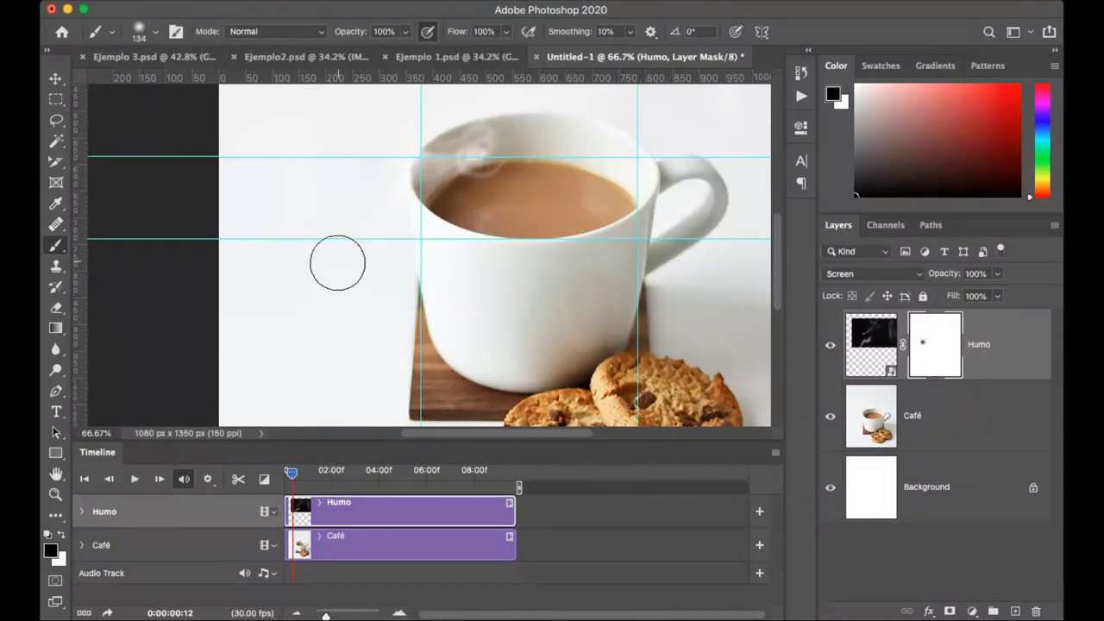
key("super+z")
key("i")
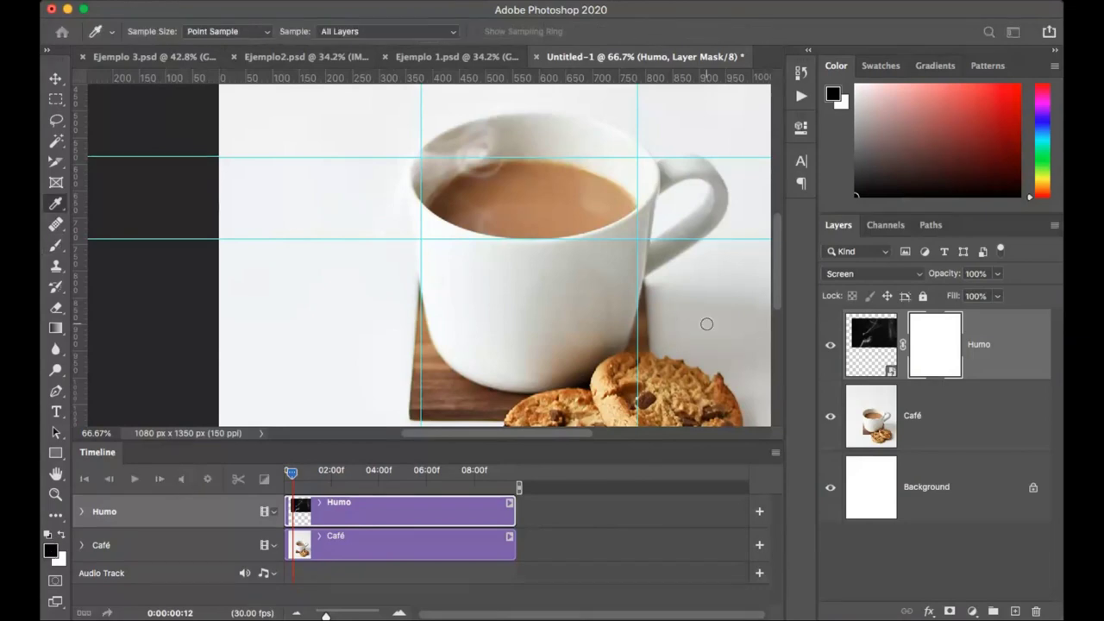
key("b")
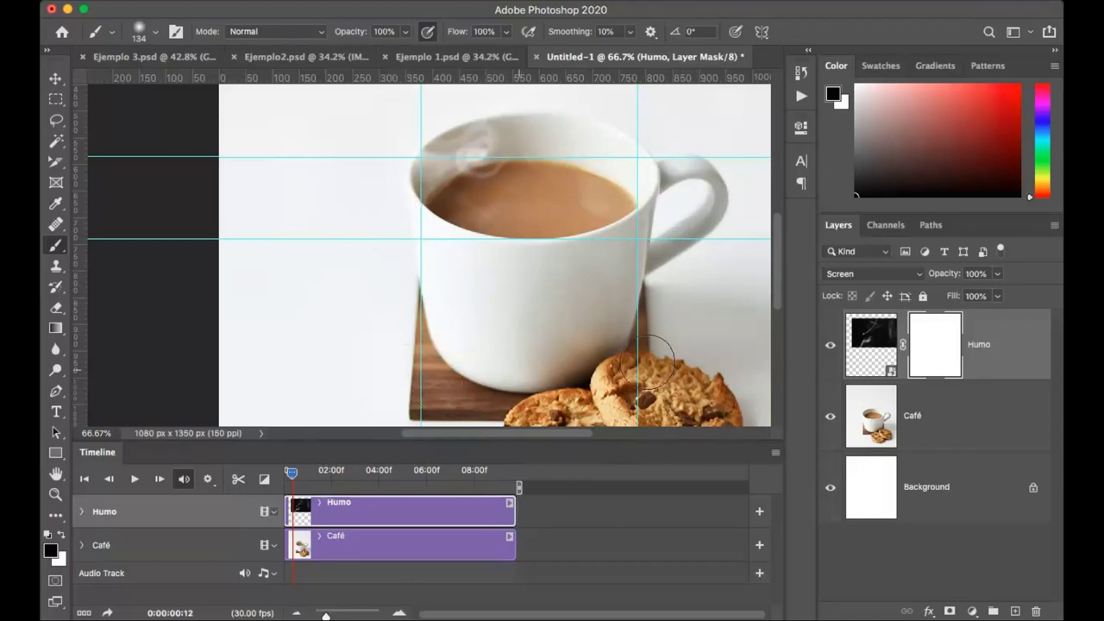
key("alt+BackSpace")
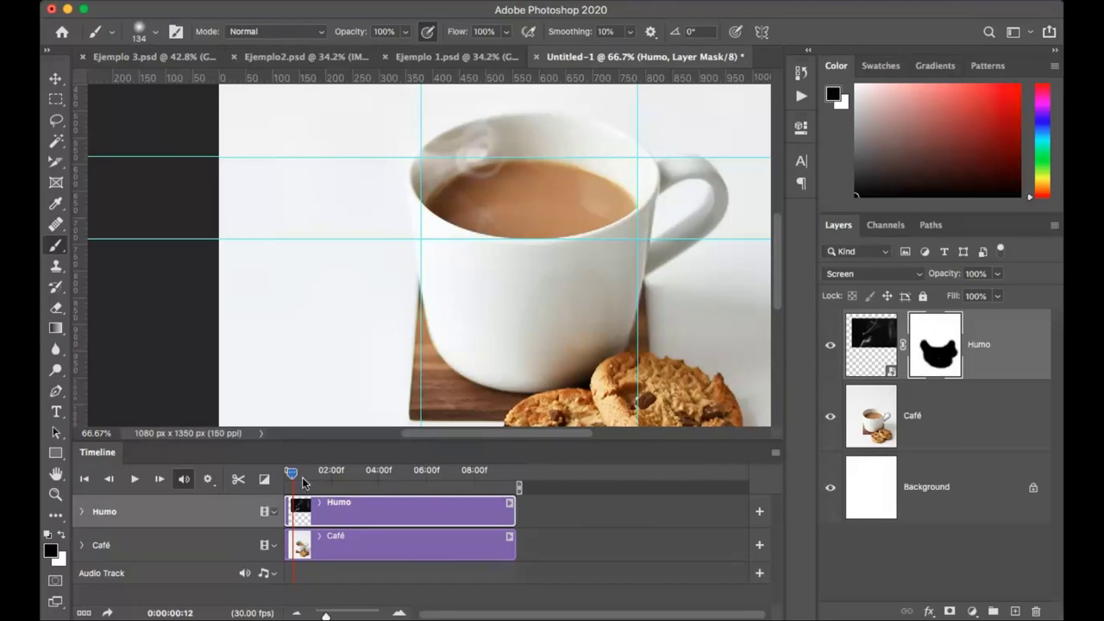
left_click_drag(291, 473, 425, 486)
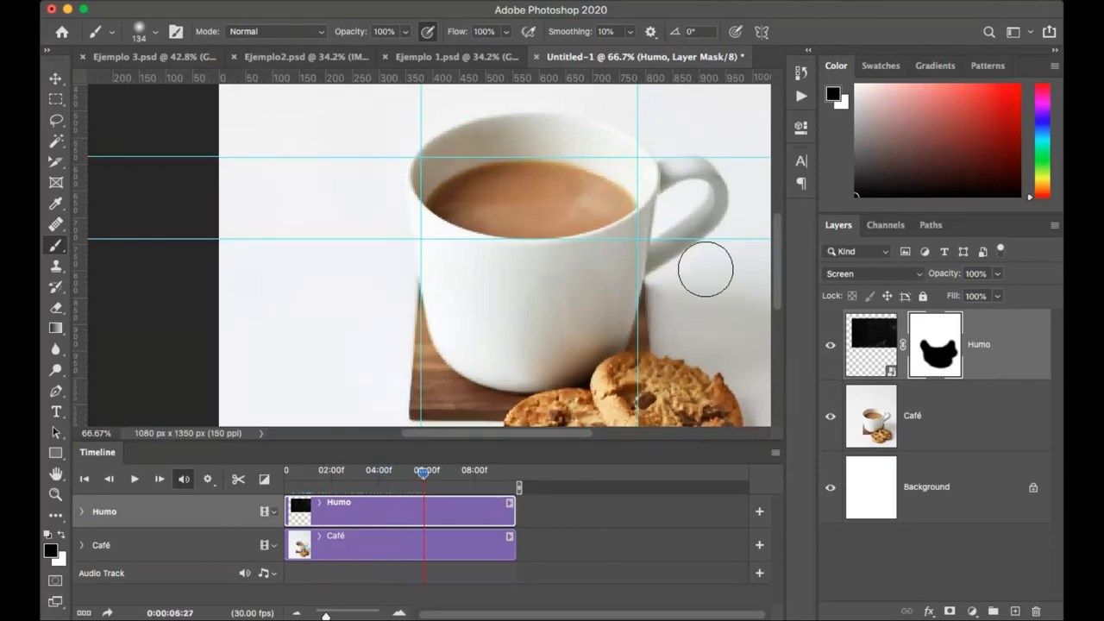
Step: Fade the smoke across the top of the canvas by painting the Humo mask in black with an 807 px brush at 52% opacity
key("super+minus")
key("super+minus")
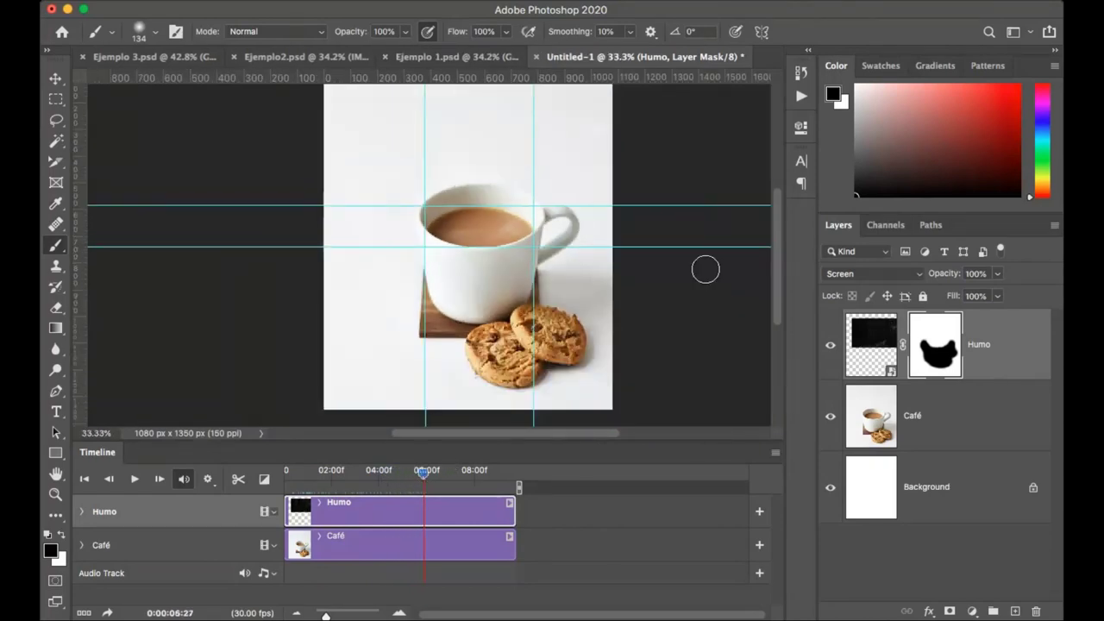
left_click_drag(776, 242, 774, 227)
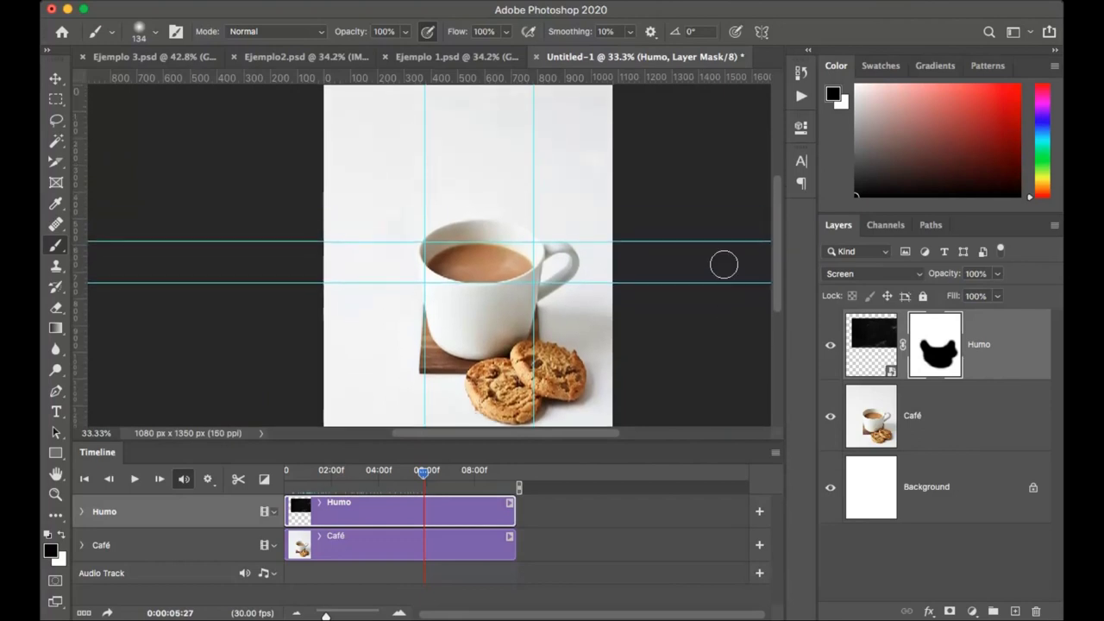
left_click_drag(360, 109, 483, 120)
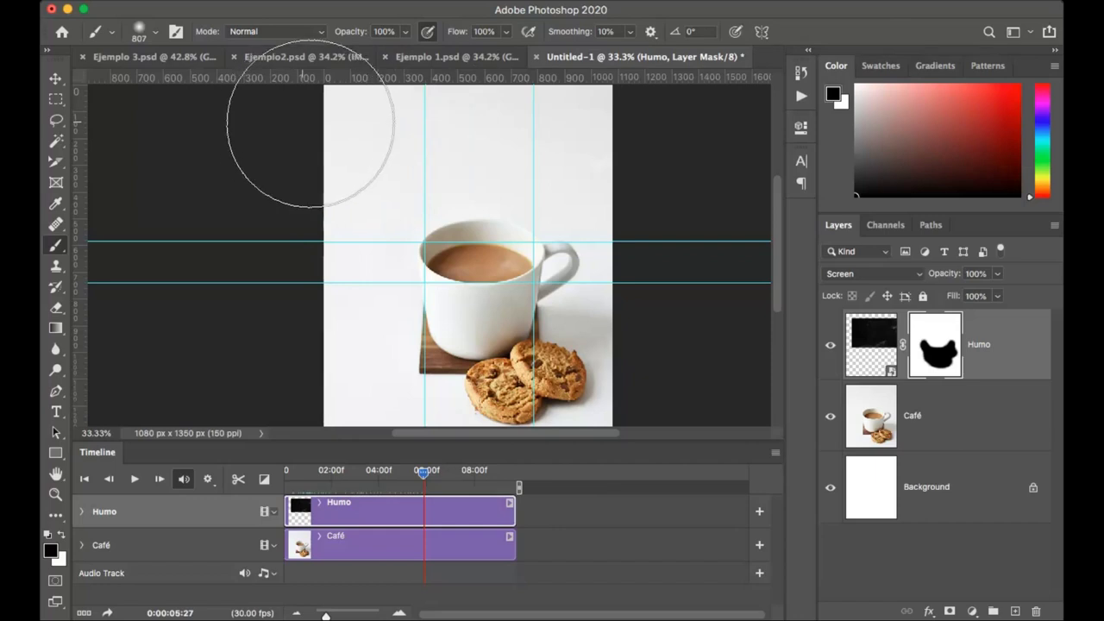
left_click_drag(496, 78, 655, 111)
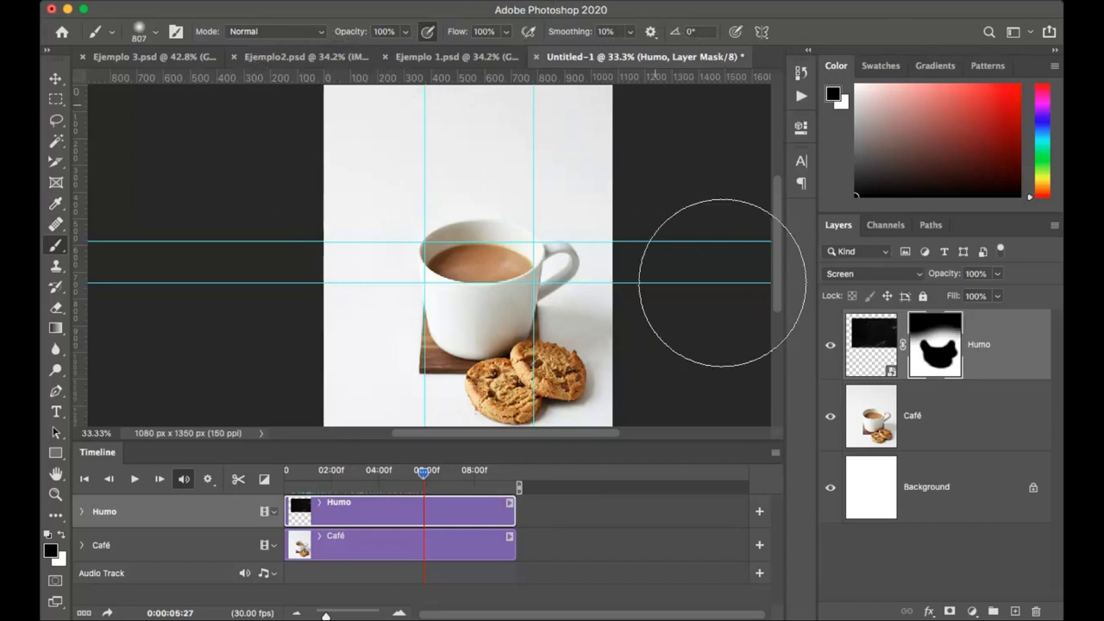
key("super+z")
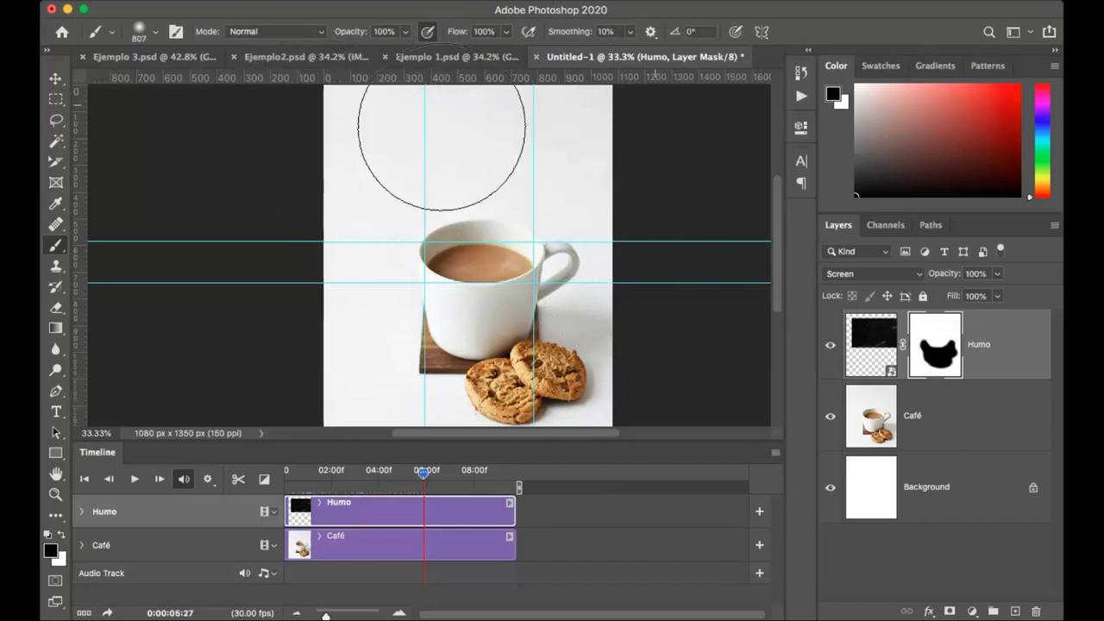
left_click_drag(341, 35, 295, 38)
left_click_drag(441, 82, 641, 76)
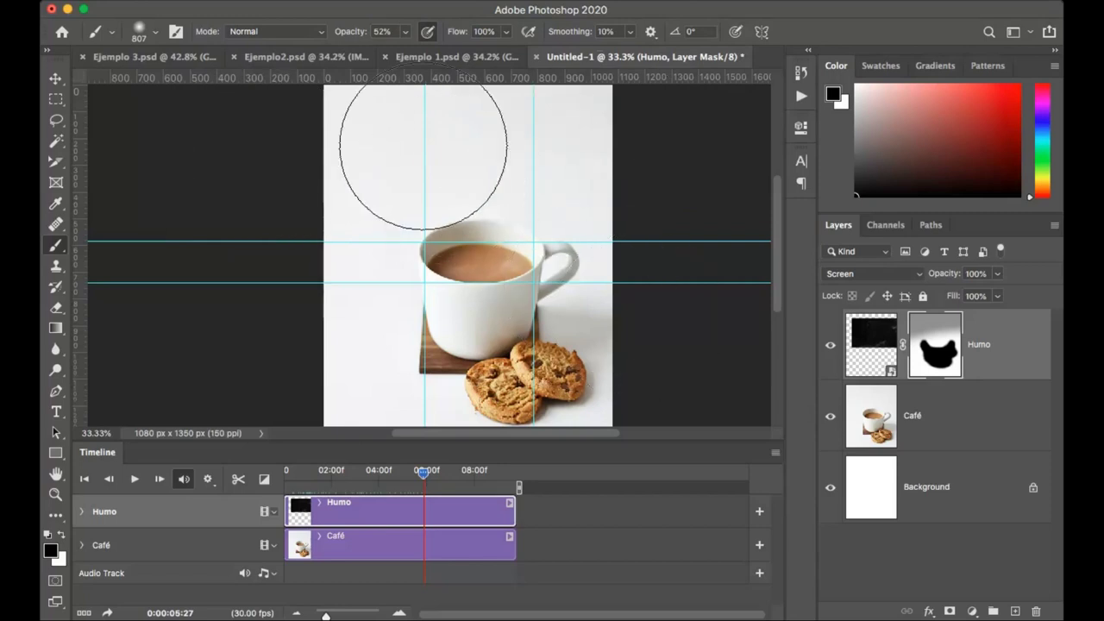
key("v")
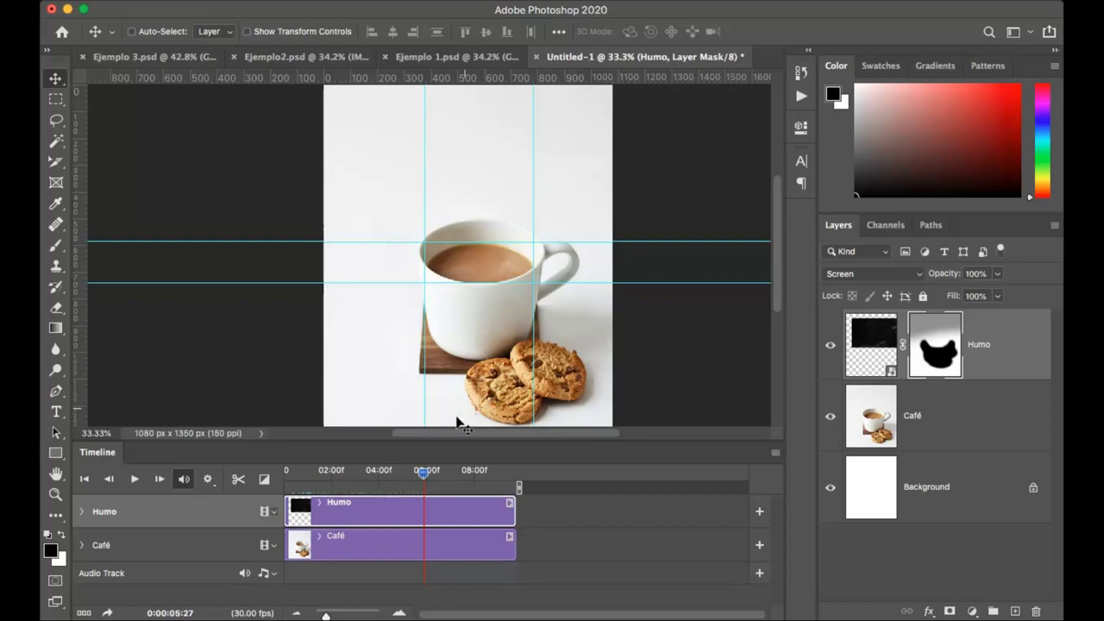
Step: Play the animation from the start to examine the masked smoke over the cup, and return to the first frame
left_click_drag(423, 476, 272, 476)
key("space")
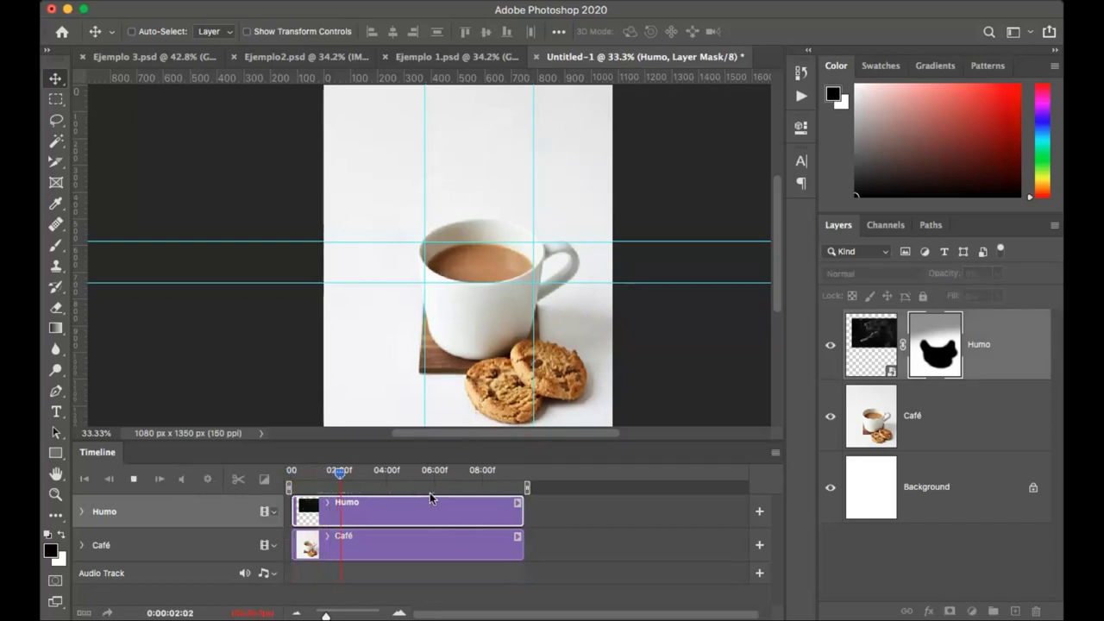
key("space")
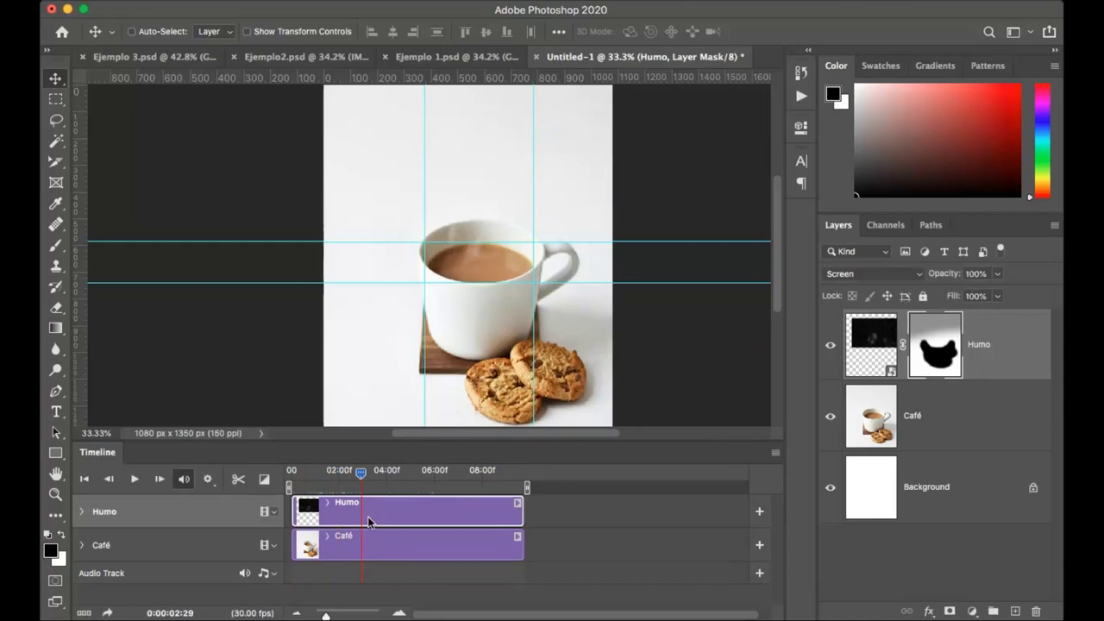
left_click_drag(360, 472, 247, 482)
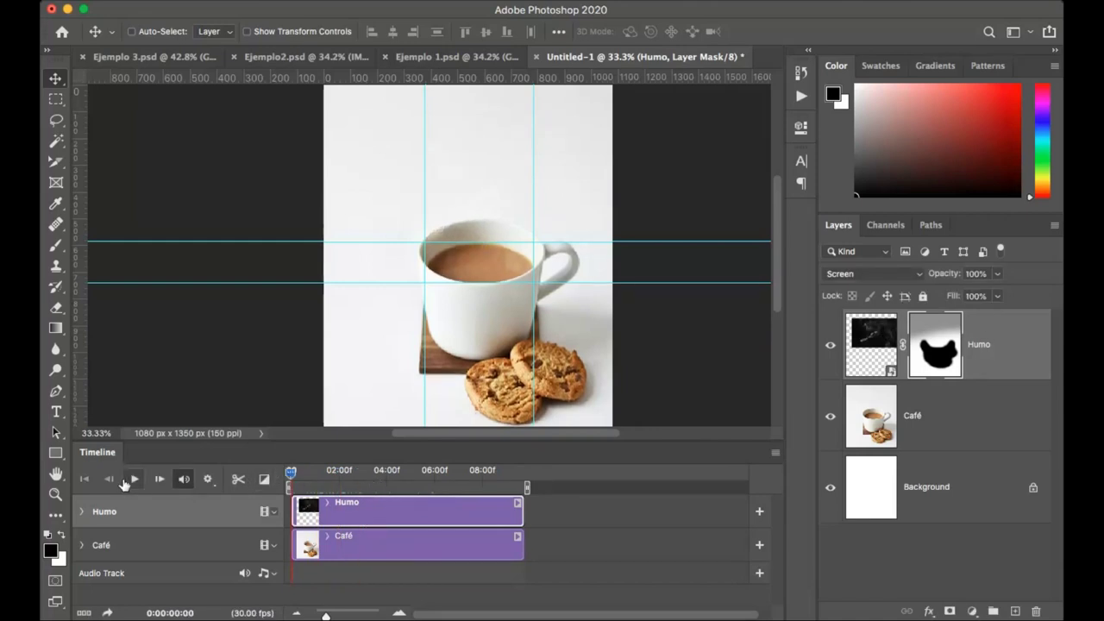
left_click(132, 479)
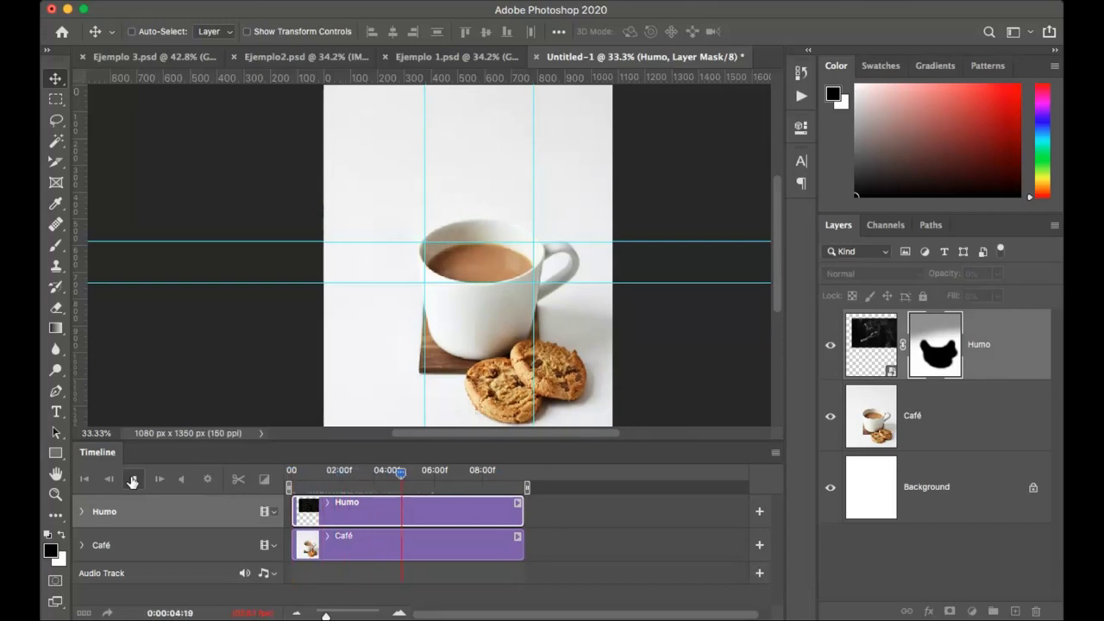
left_click(133, 479)
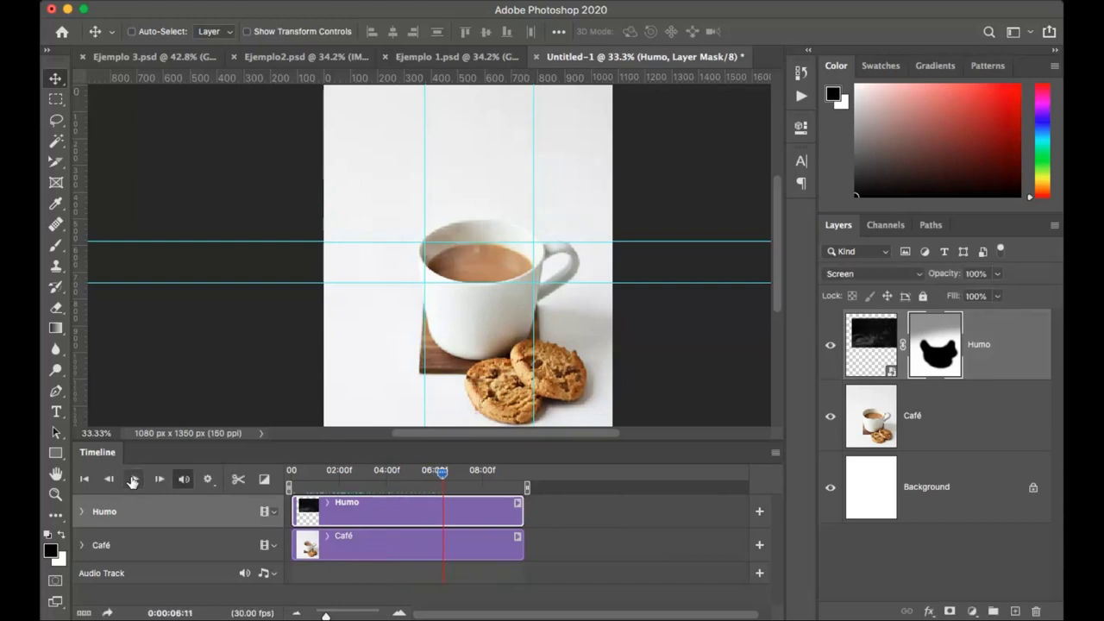
left_click(291, 472)
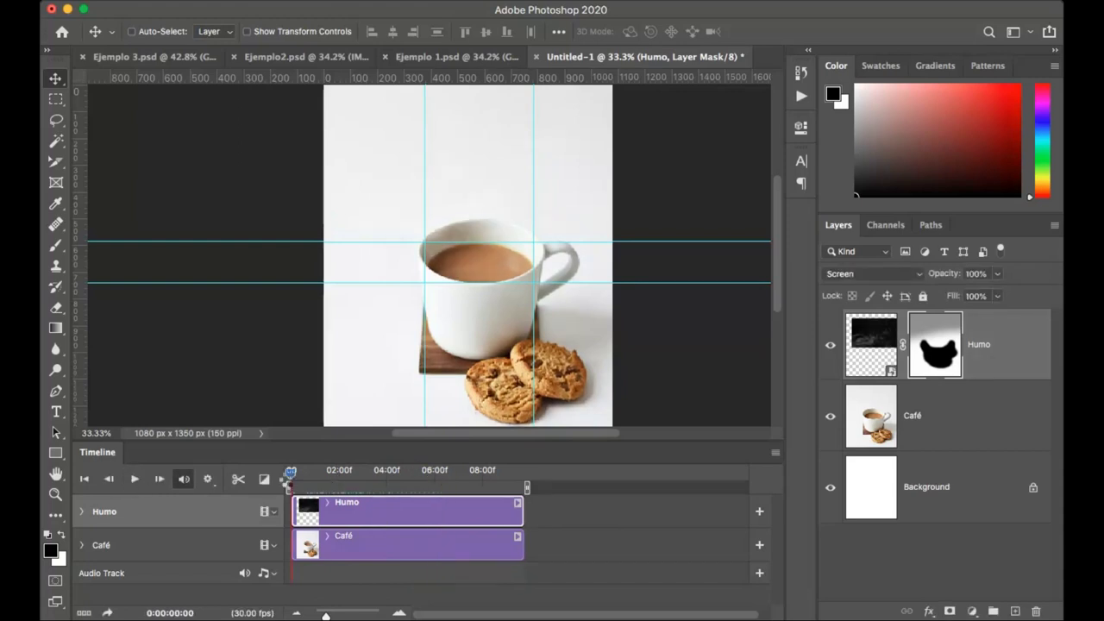
left_click_drag(443, 315, 443, 316)
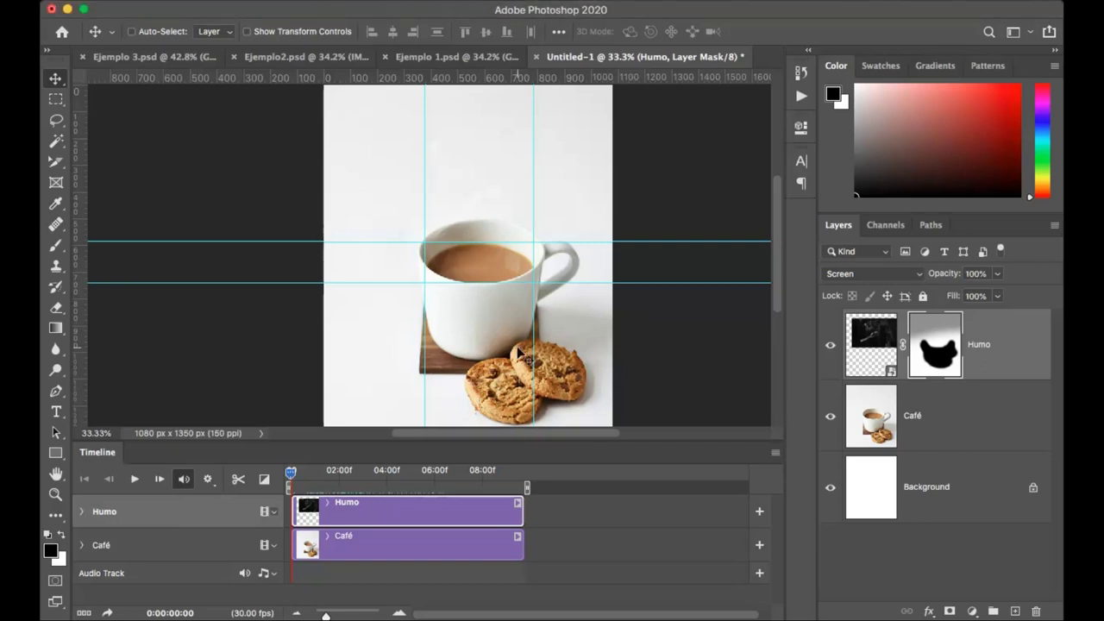
Step: Target the Humo layer's content instead of its mask, view the reference design in Ejemplo 1.psd, and return to Untitled-1
left_click(866, 349)
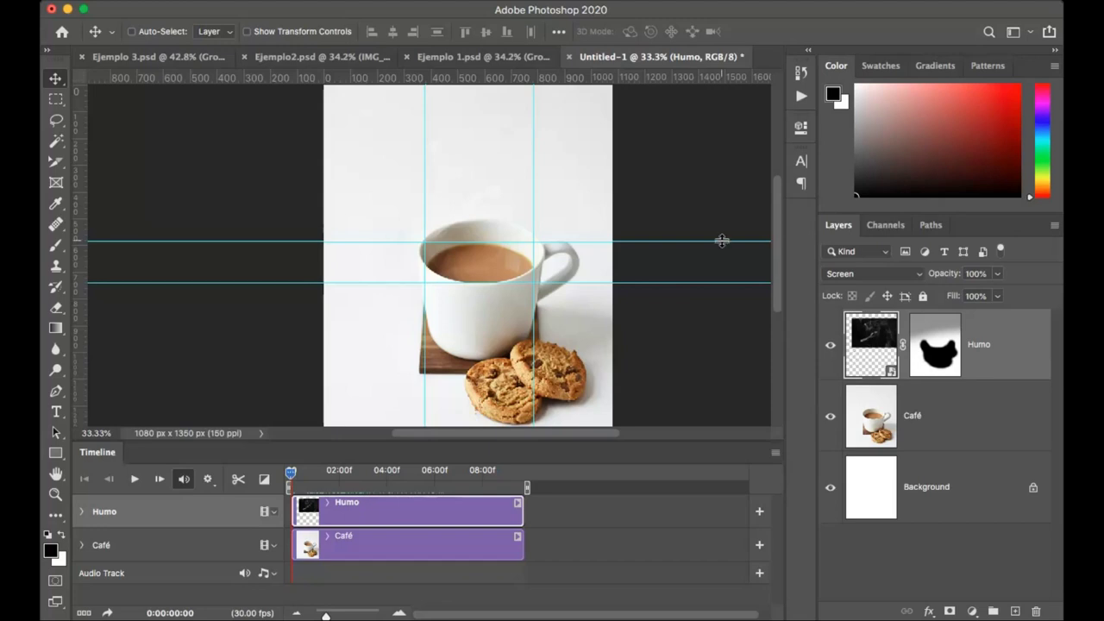
left_click(526, 59)
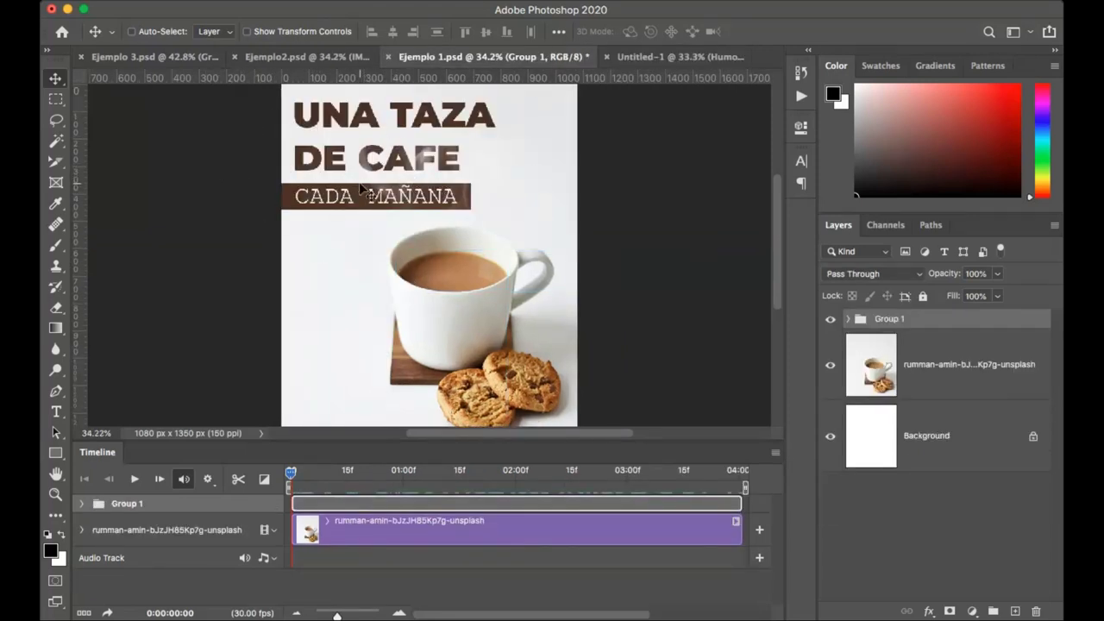
left_click(625, 61)
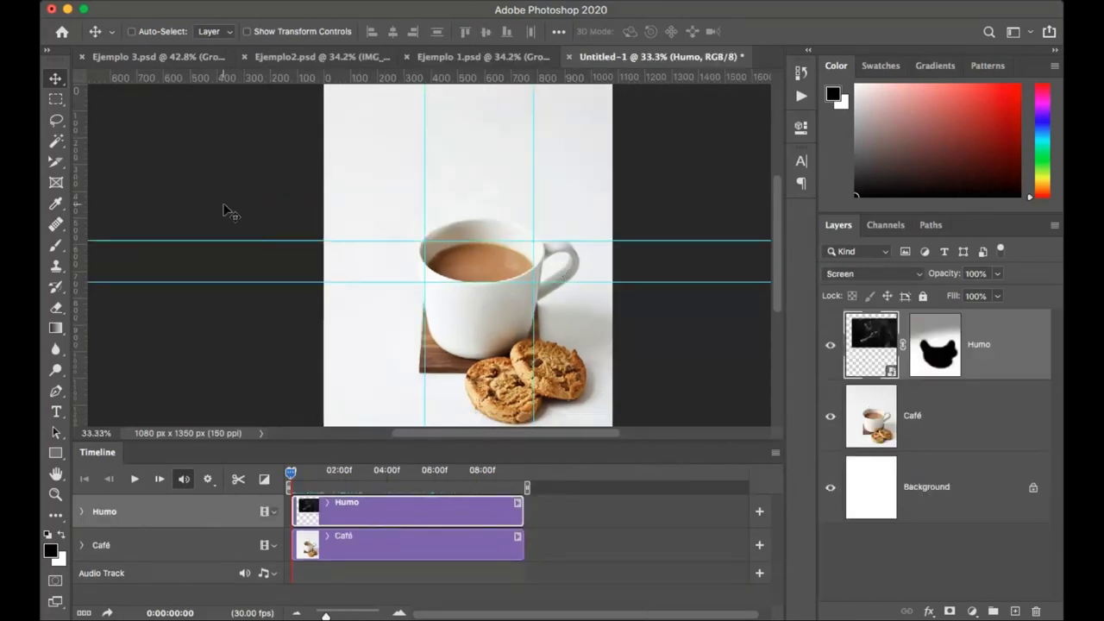
Step: Add the two-line title "UNA TAZA / DE CAFÉ" above the cup in Montserrat Black, 62 pt, left-aligned
key("t")
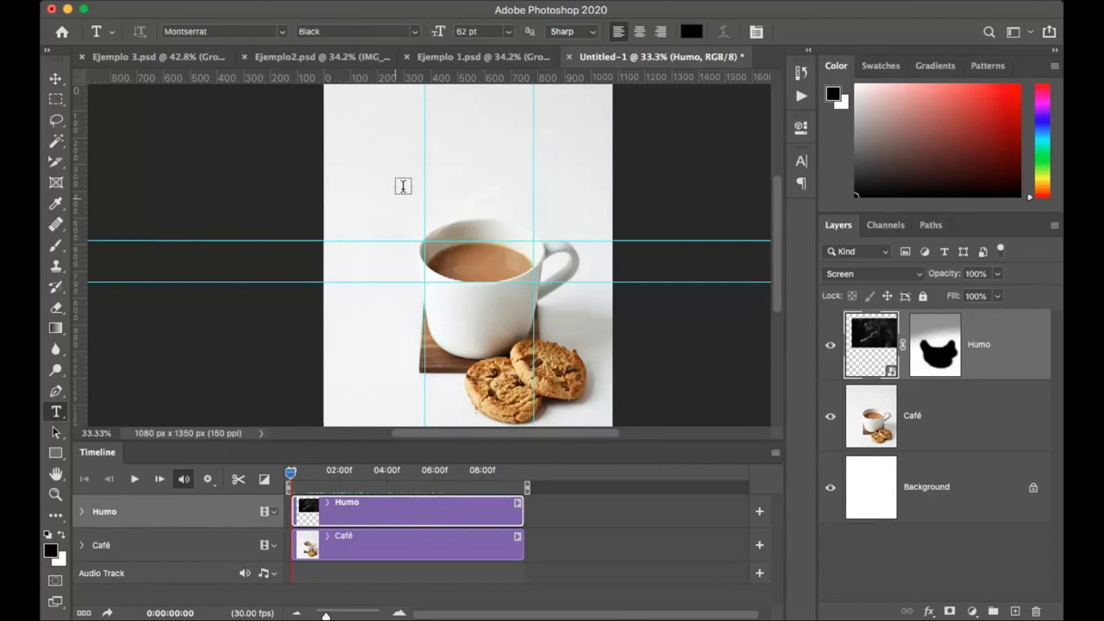
scroll(337, 105, "right", 1)
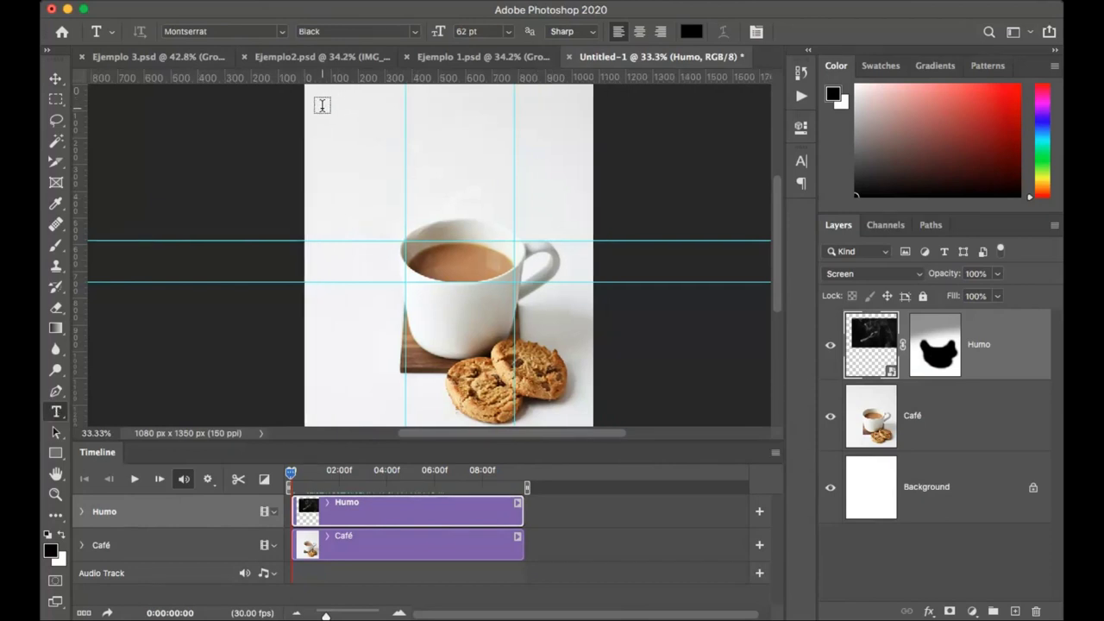
left_click(323, 102)
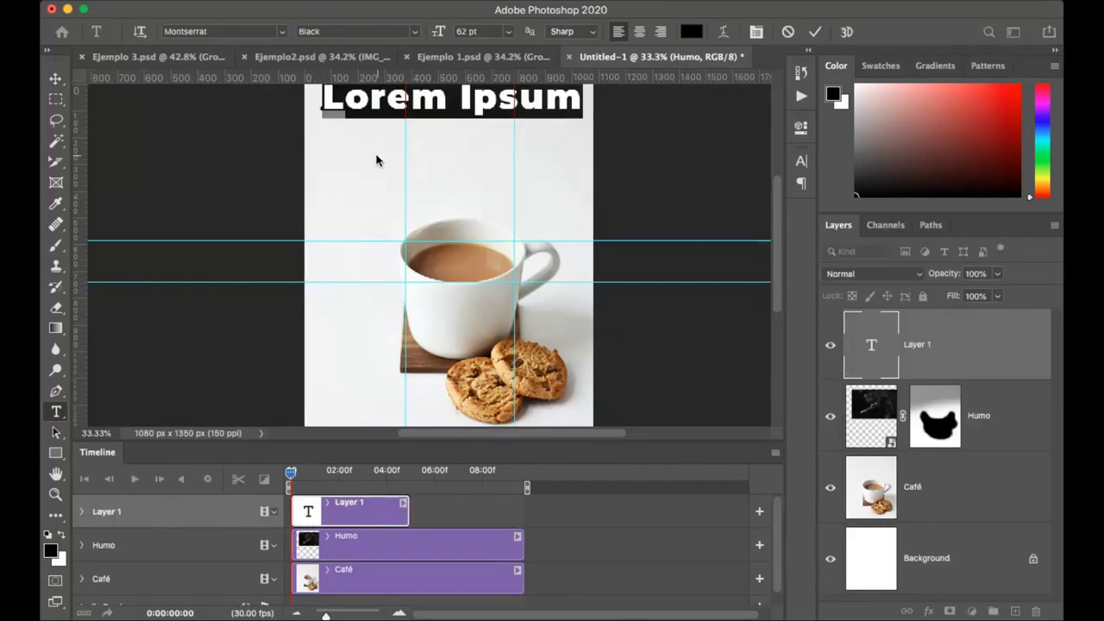
type("UNA TAZA")
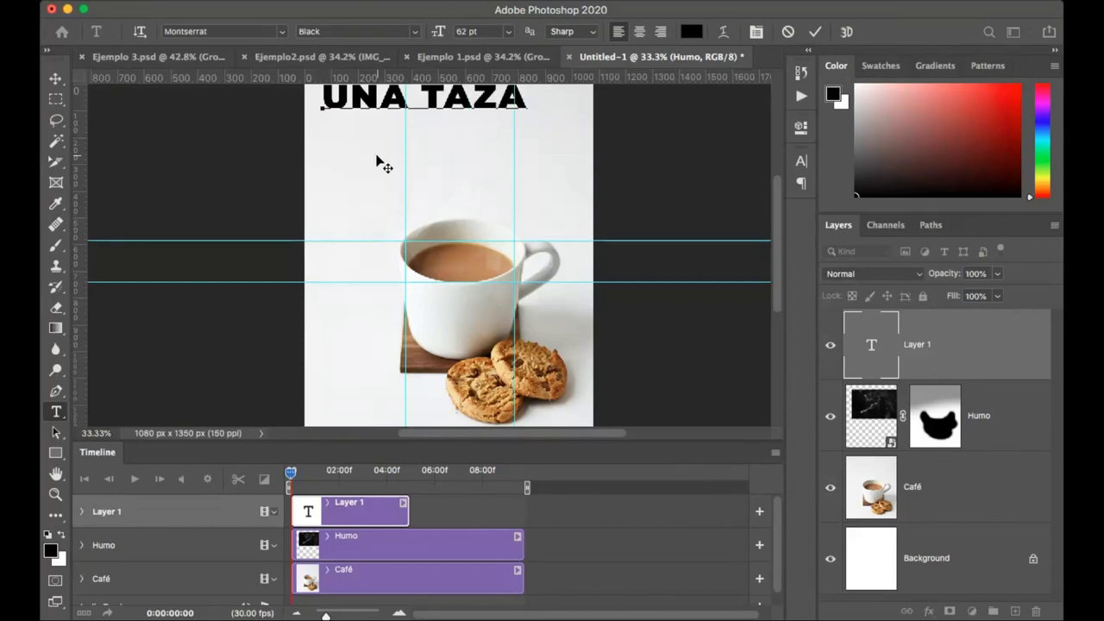
key("Return")
type("DE CAFE")
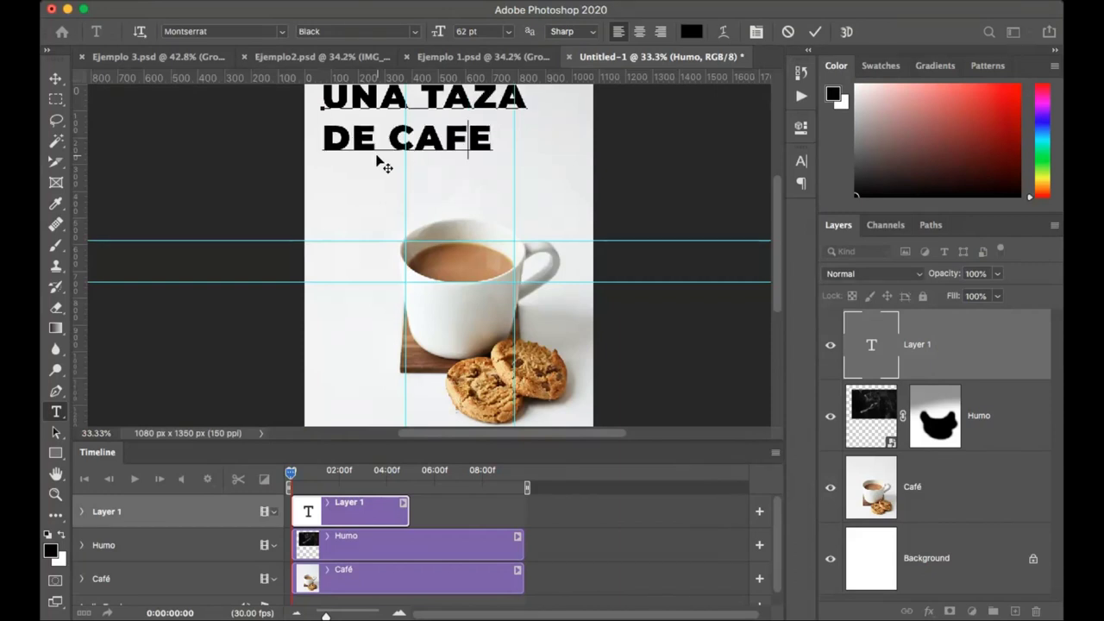
key("BackSpace")
type("é")
scroll(379, 168, "up", 2)
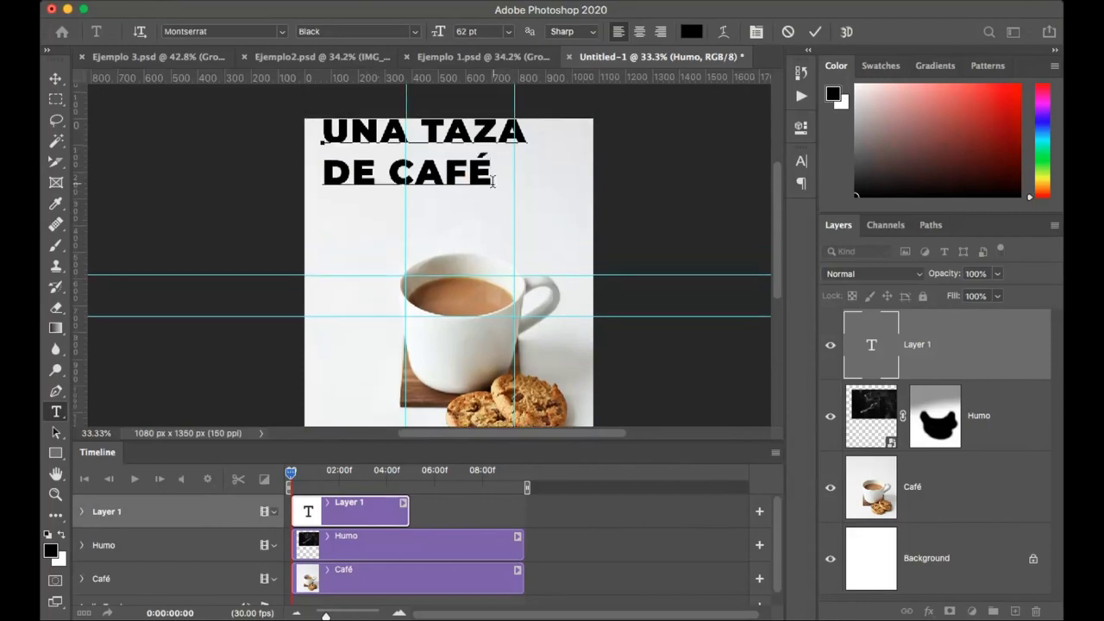
Step: Color the whole title with the dark brown sampled from the wooden board and move it slightly down inside the canvas
key("super+a")
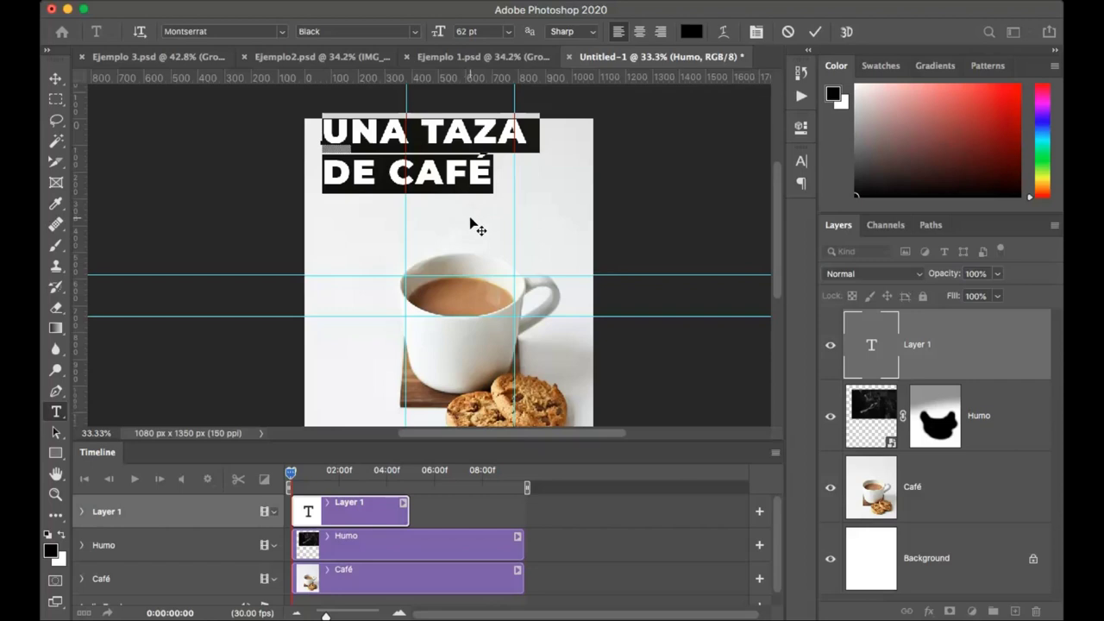
left_click(691, 33)
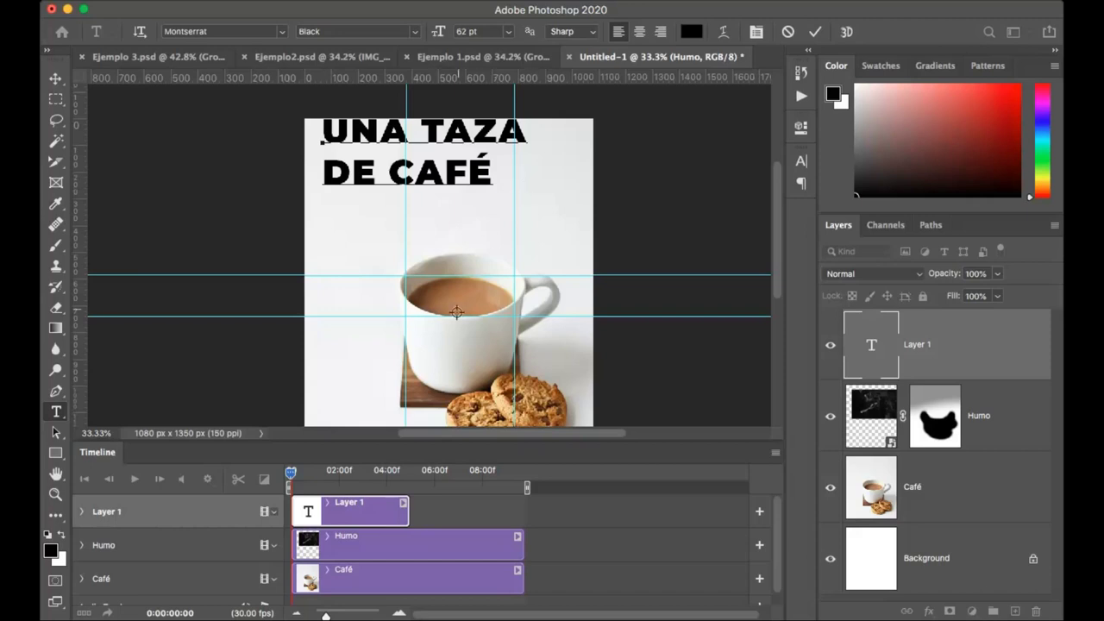
left_click(413, 403)
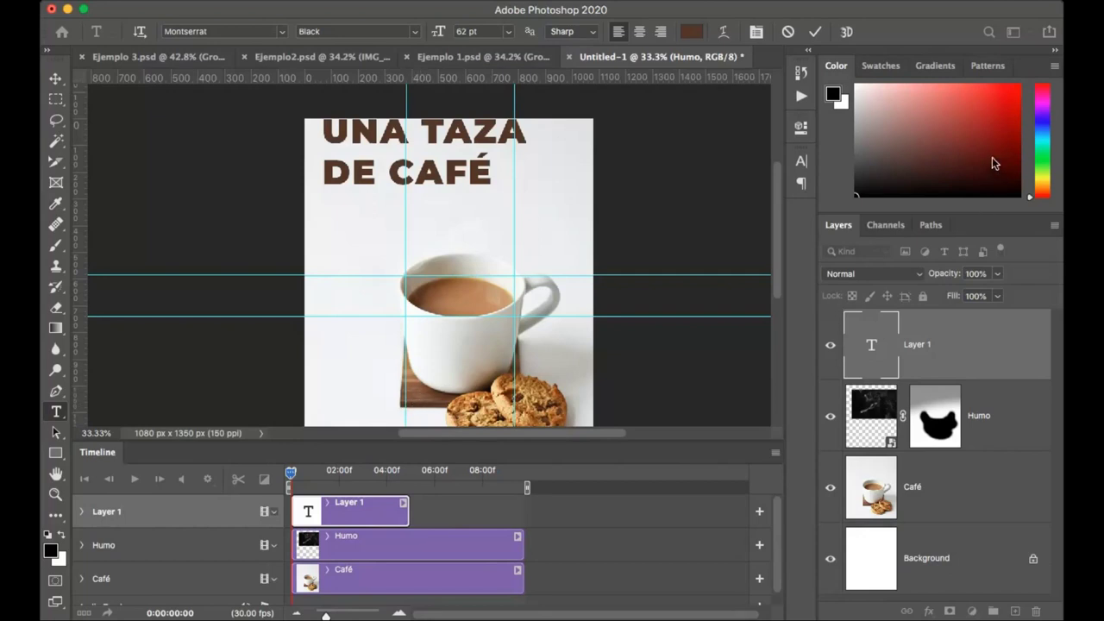
key("Return")
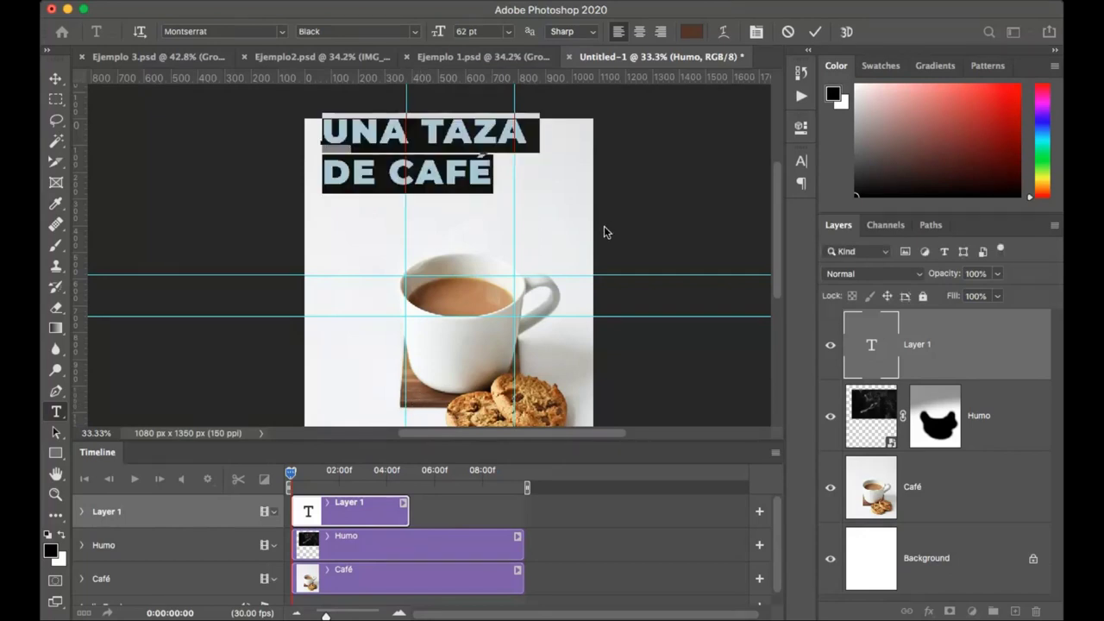
left_click(813, 31)
key("v")
left_click_drag(435, 180, 435, 209)
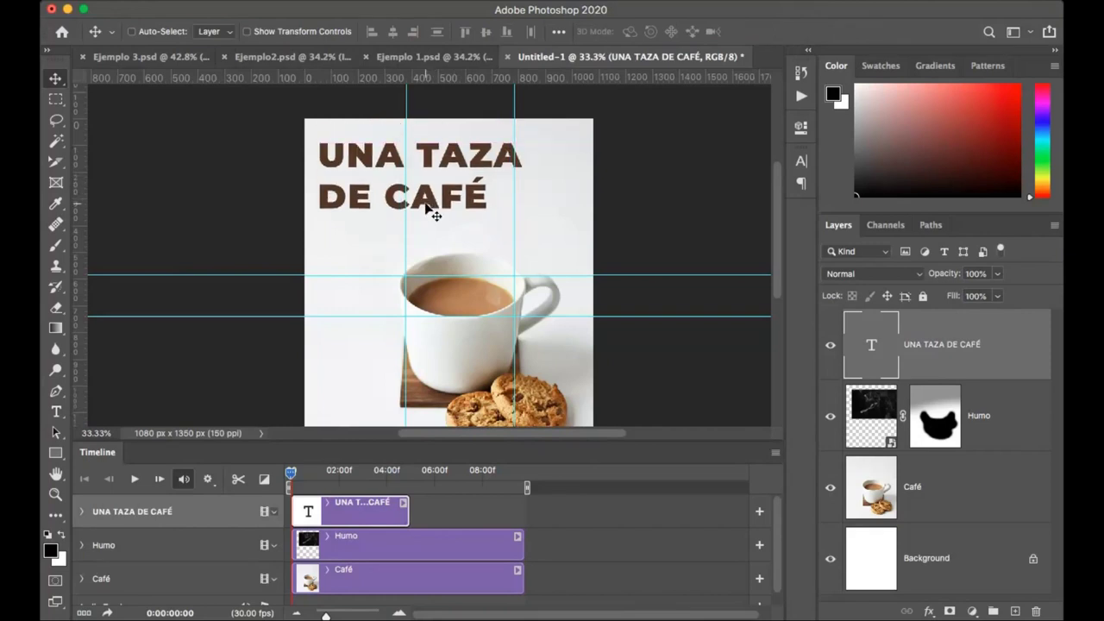
Step: Try the title's first line "UNA TAZA" at 54 pt, and undo the size change
key("t")
left_click(399, 196)
left_click_drag(318, 156, 518, 157)
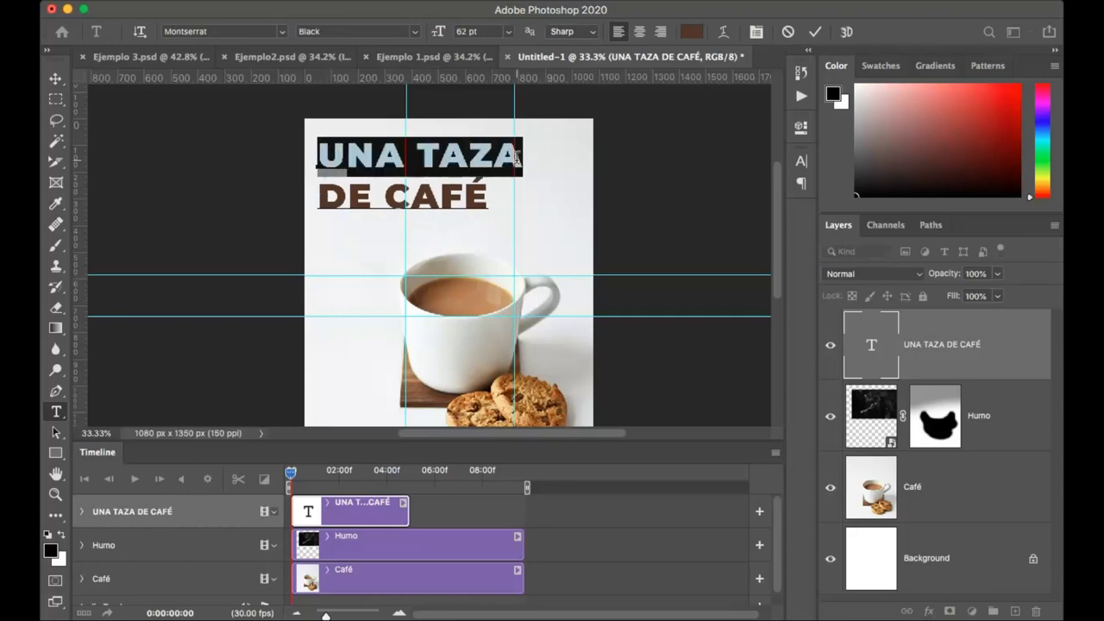
left_click_drag(441, 34, 433, 38)
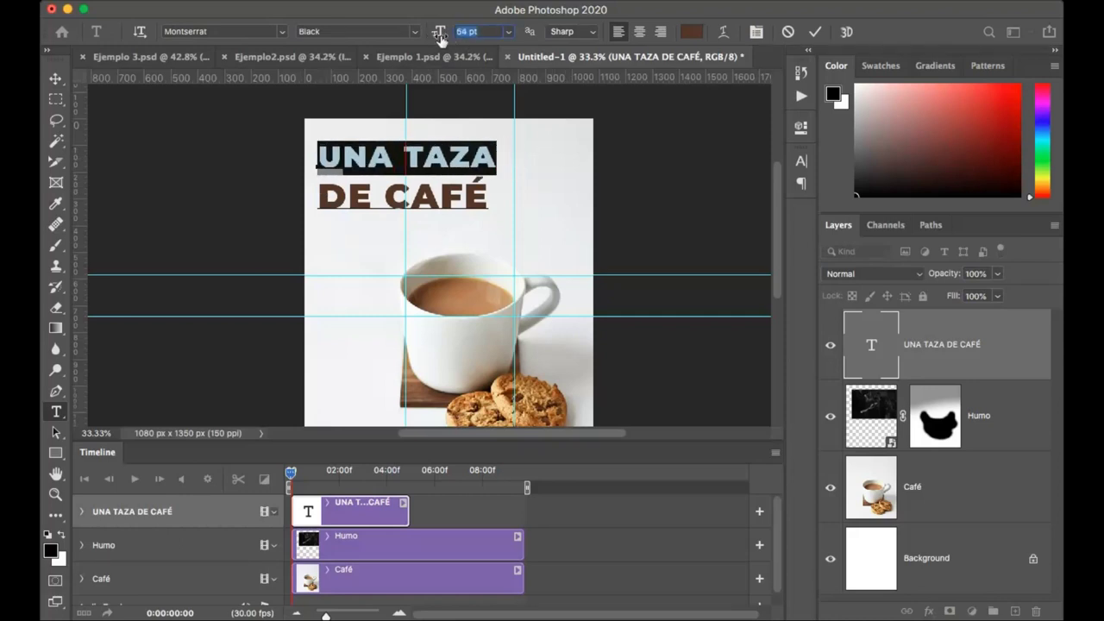
left_click(814, 32)
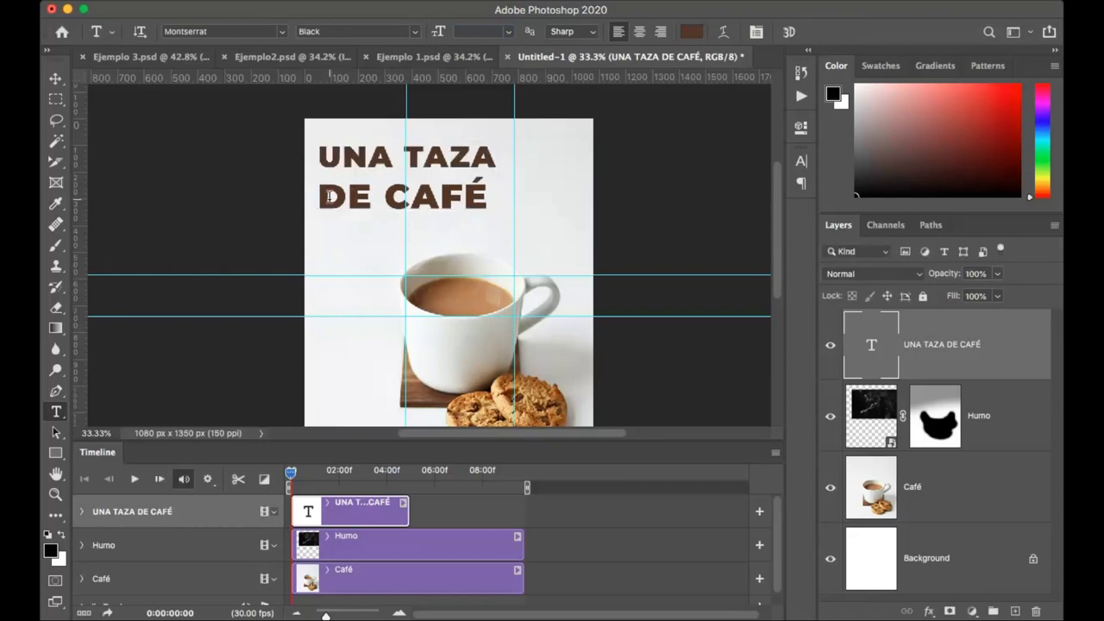
key("super+z")
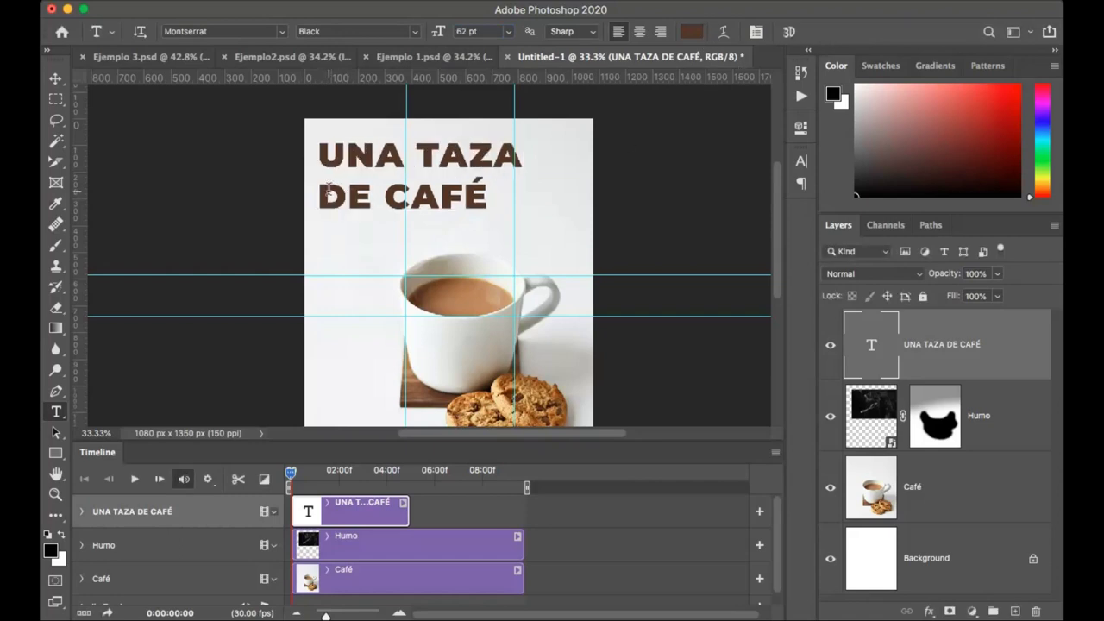
Step: Widen the letter spacing of "DE CAFÉ" so the line comes close to the width of "UNA TAZA"
left_click_drag(321, 197, 498, 198)
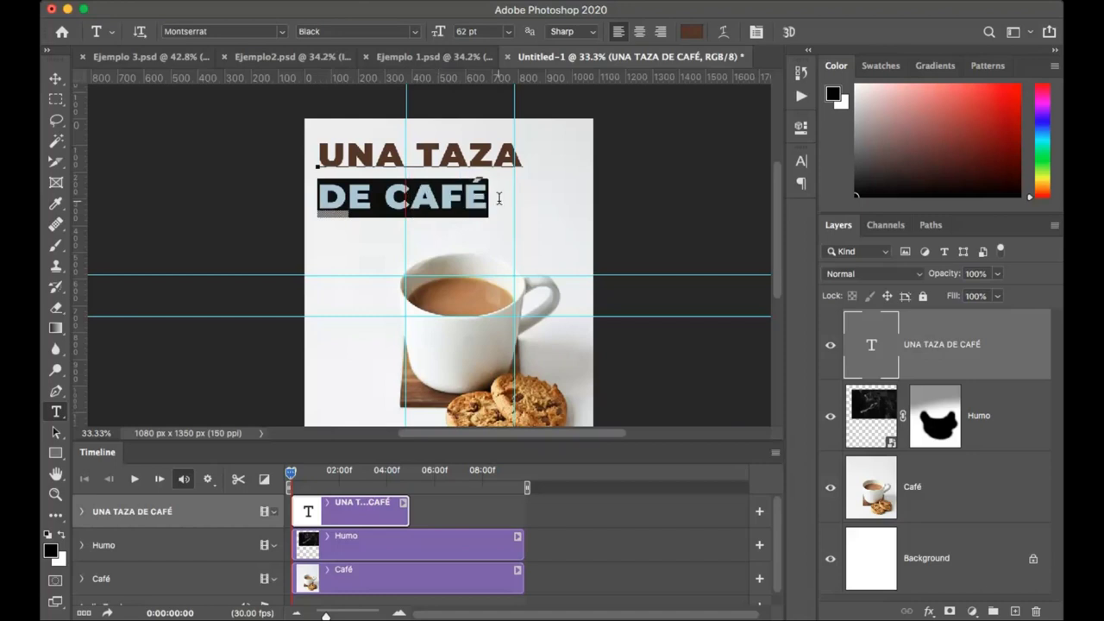
left_click(754, 34)
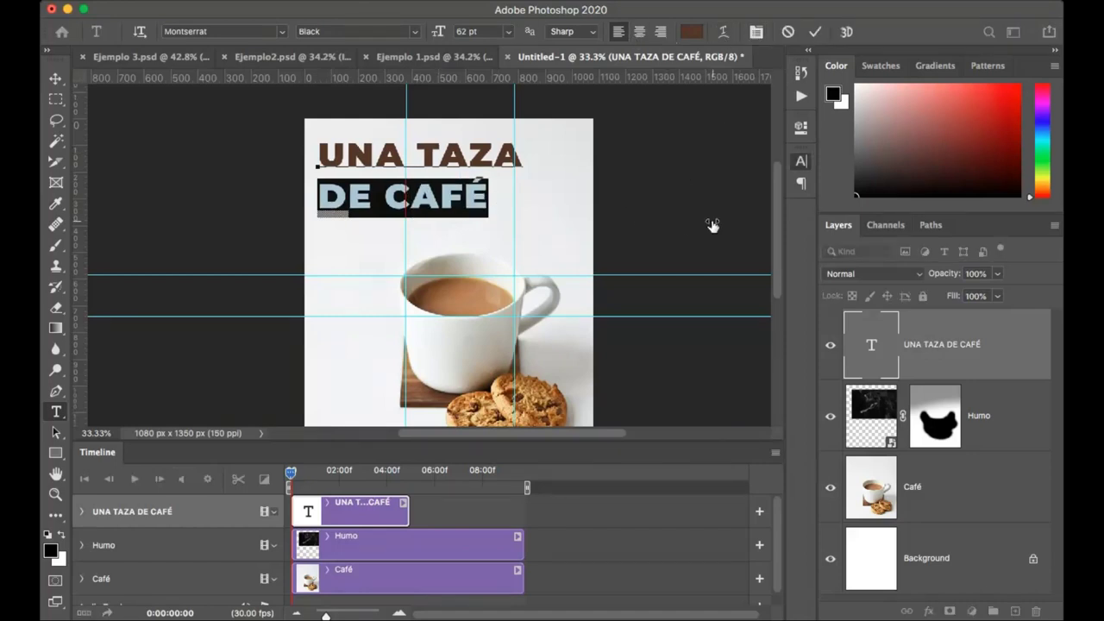
key("super+alt+Right")
key("super+alt+Right")
key("super+alt+Left")
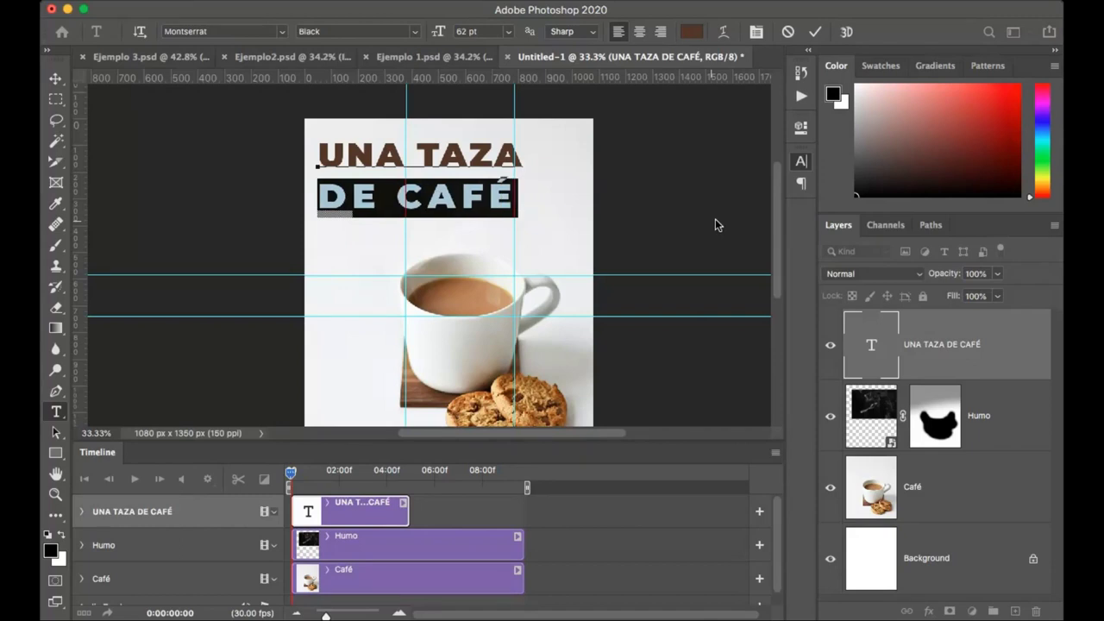
key("super+alt+Left")
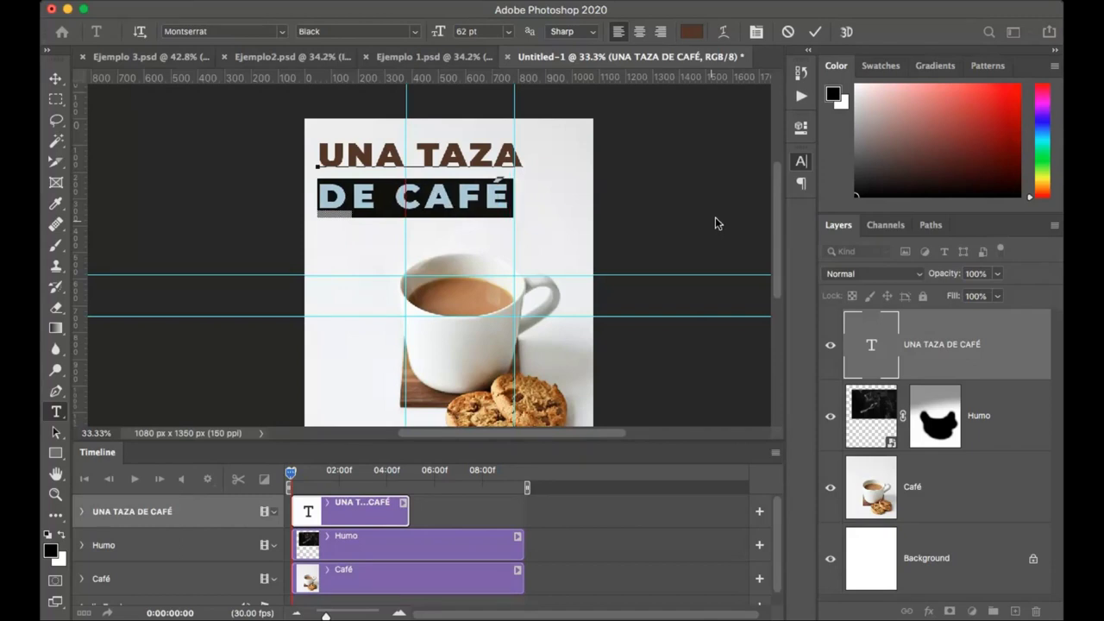
left_click(814, 32)
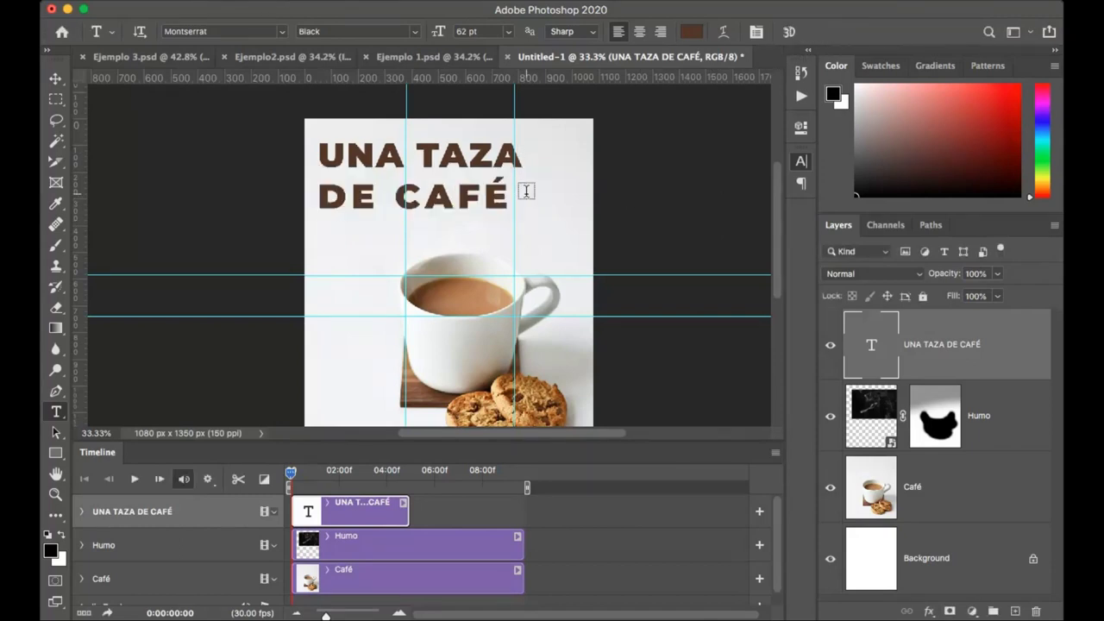
key("v")
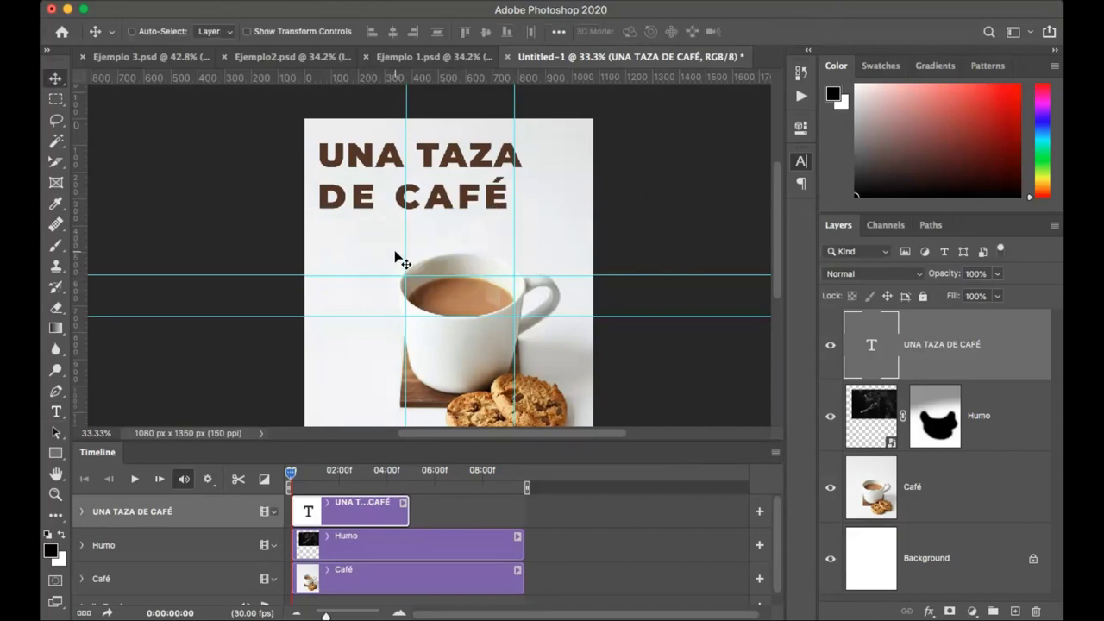
Step: Draw a rectangle bar about 812 x 78 px below the title from the canvas's left edge, filled with the title's dark brown
left_click(55, 453)
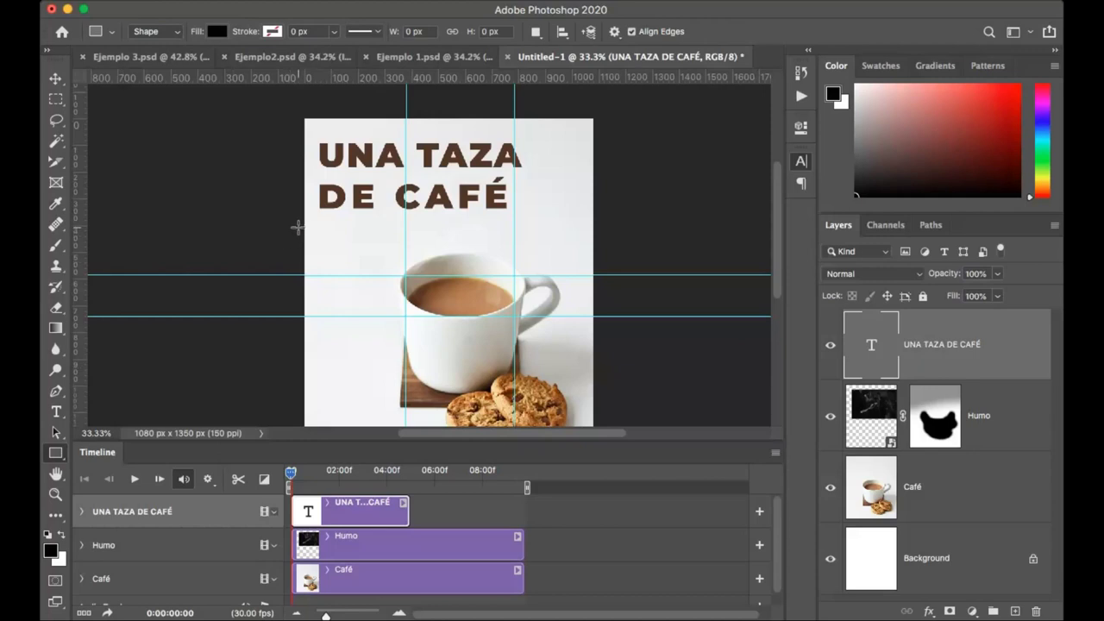
left_click_drag(296, 225, 514, 245)
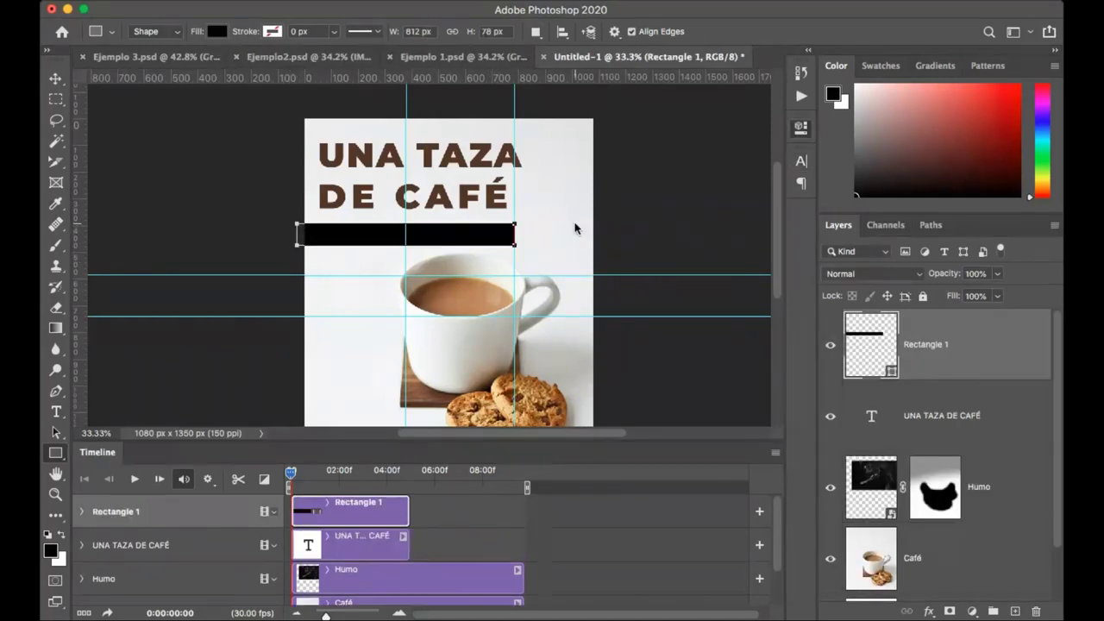
left_click(583, 303)
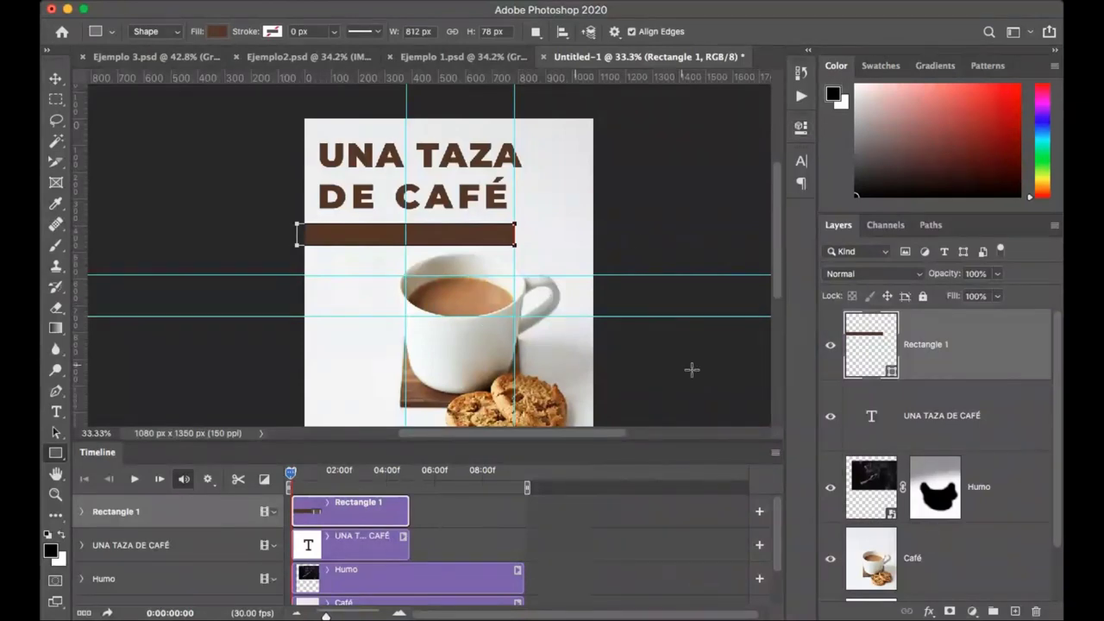
Step: Add a new text line reading "CADA MAÑANA" just below the brown bar
key("t")
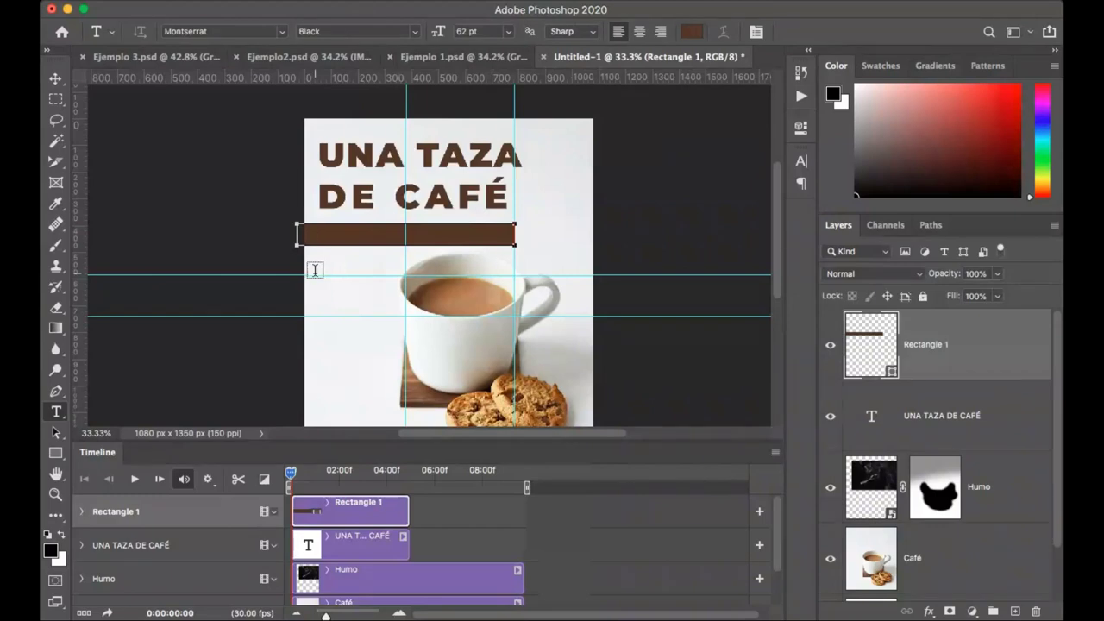
left_click(326, 266)
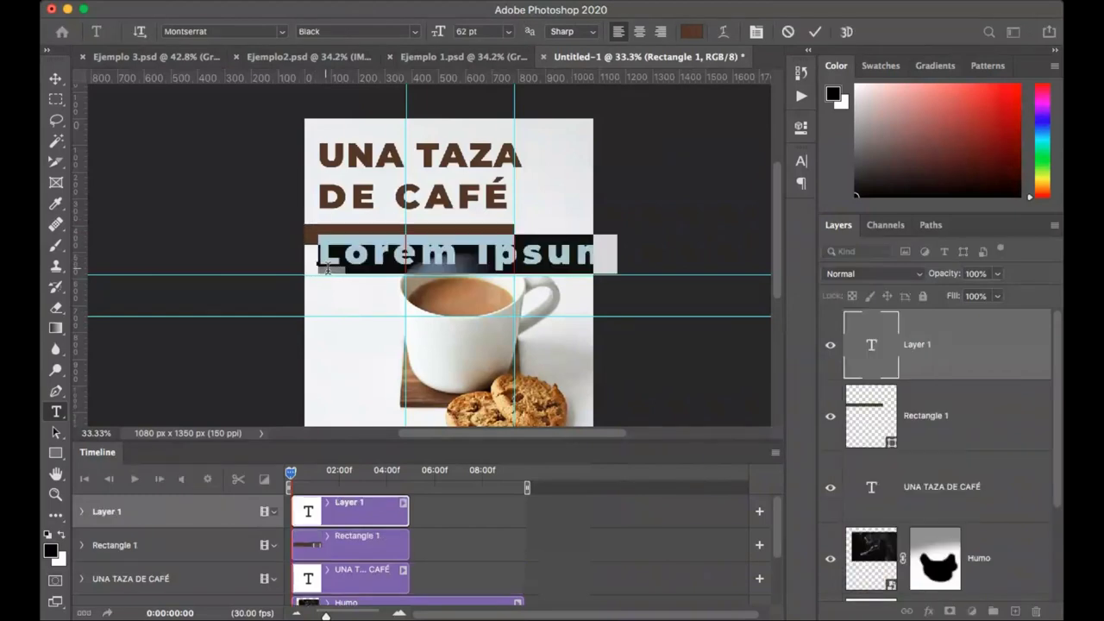
type("CADA")
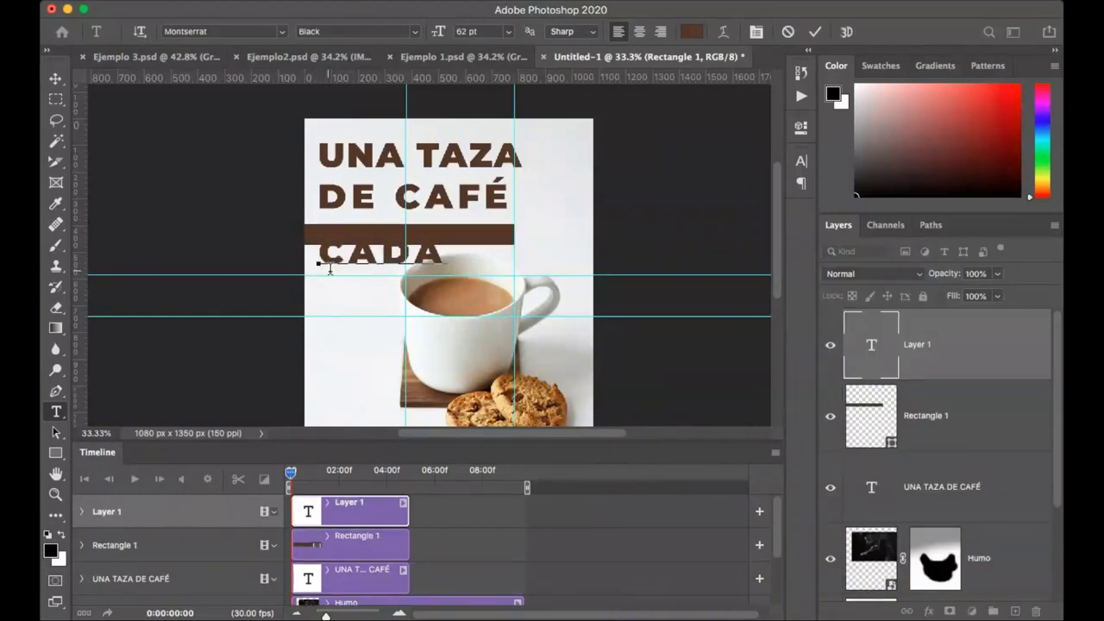
type(" MAÑANA")
Step: Format the "CADA MAÑANA" text in Courier New Regular and color it white
key("super+a")
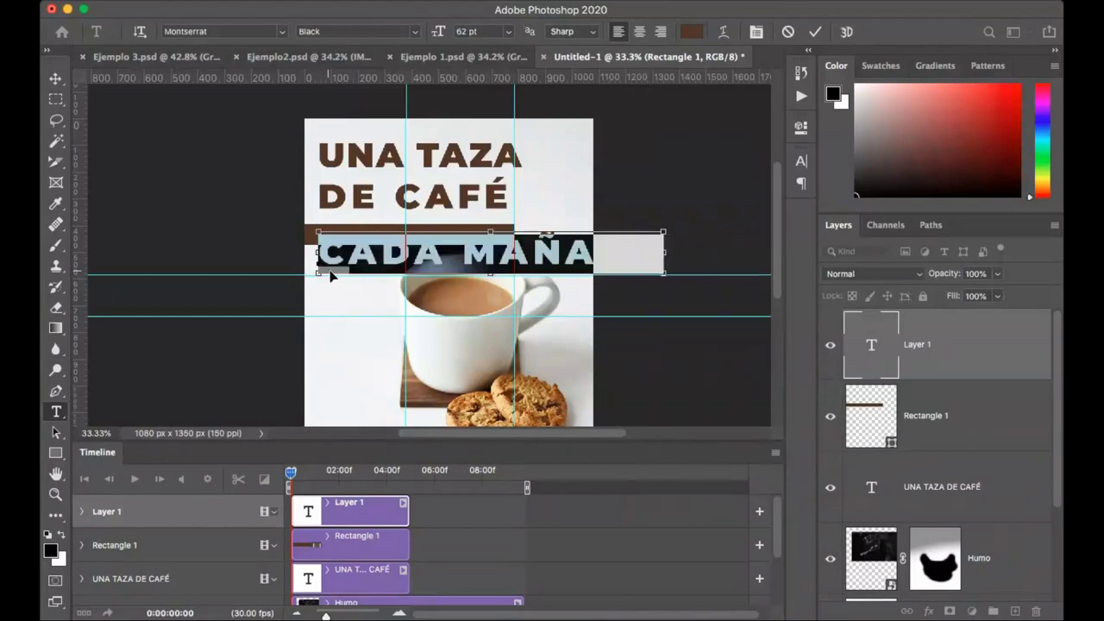
left_click(214, 32)
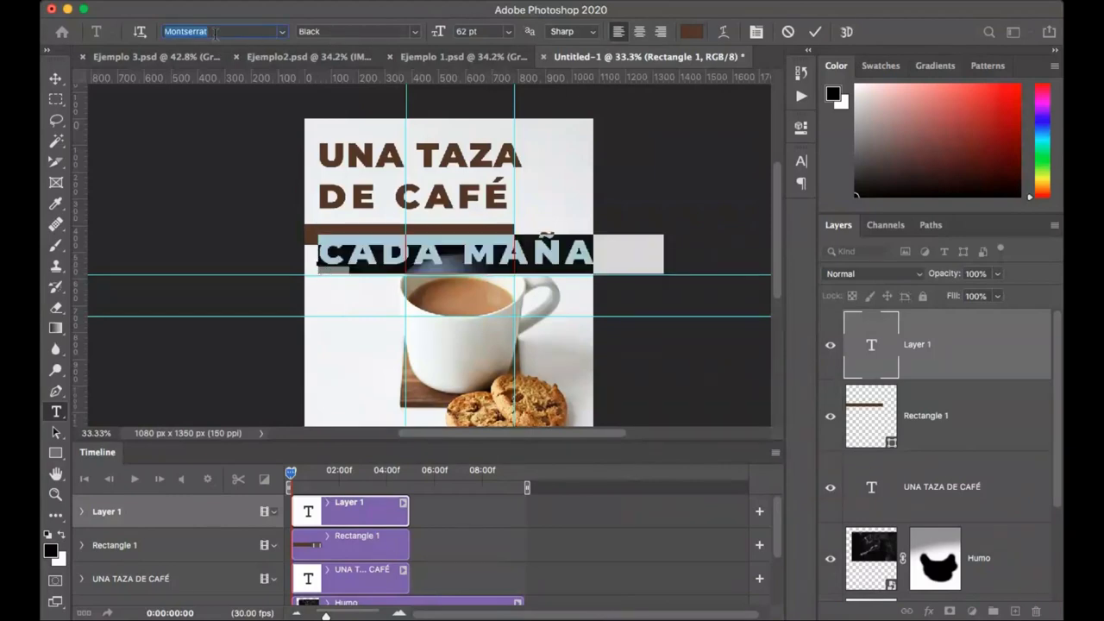
type("courier New")
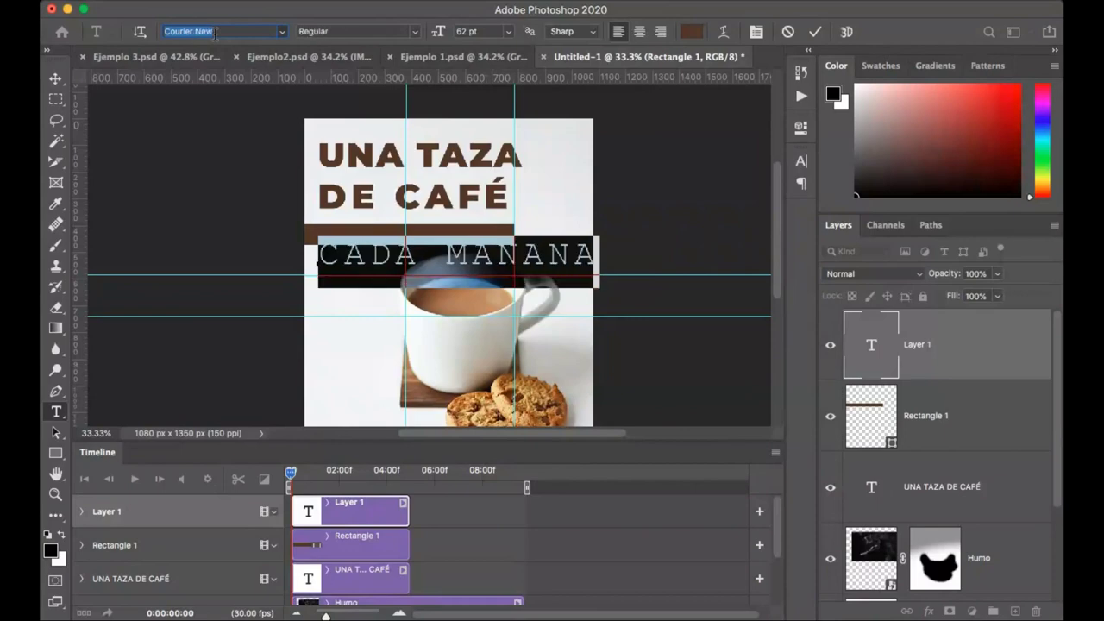
key("Return")
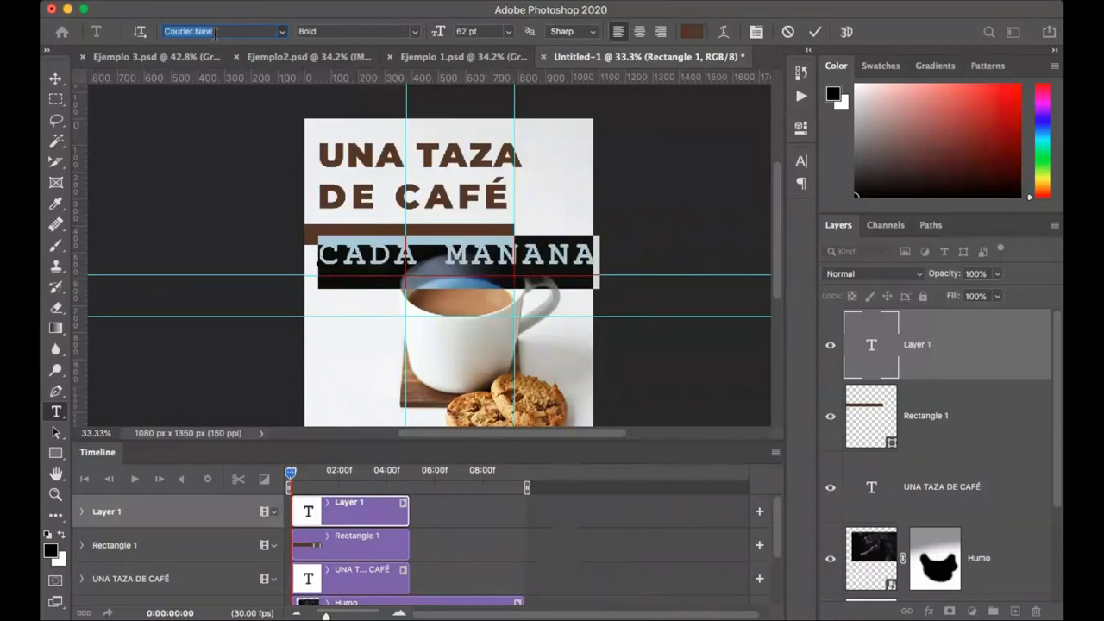
left_click(216, 32)
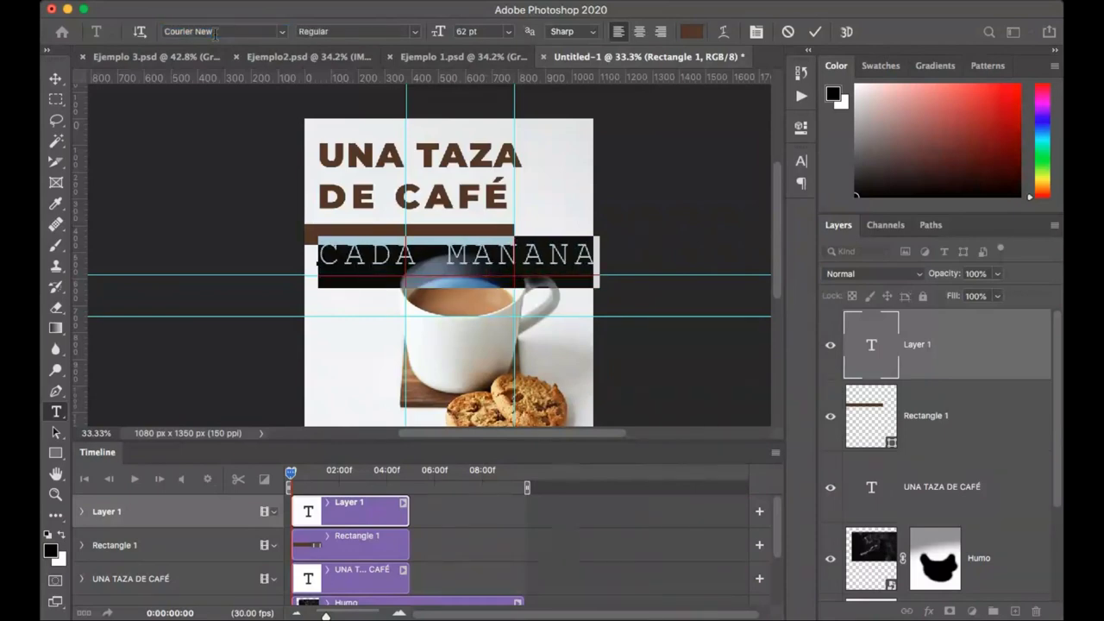
left_click(690, 34)
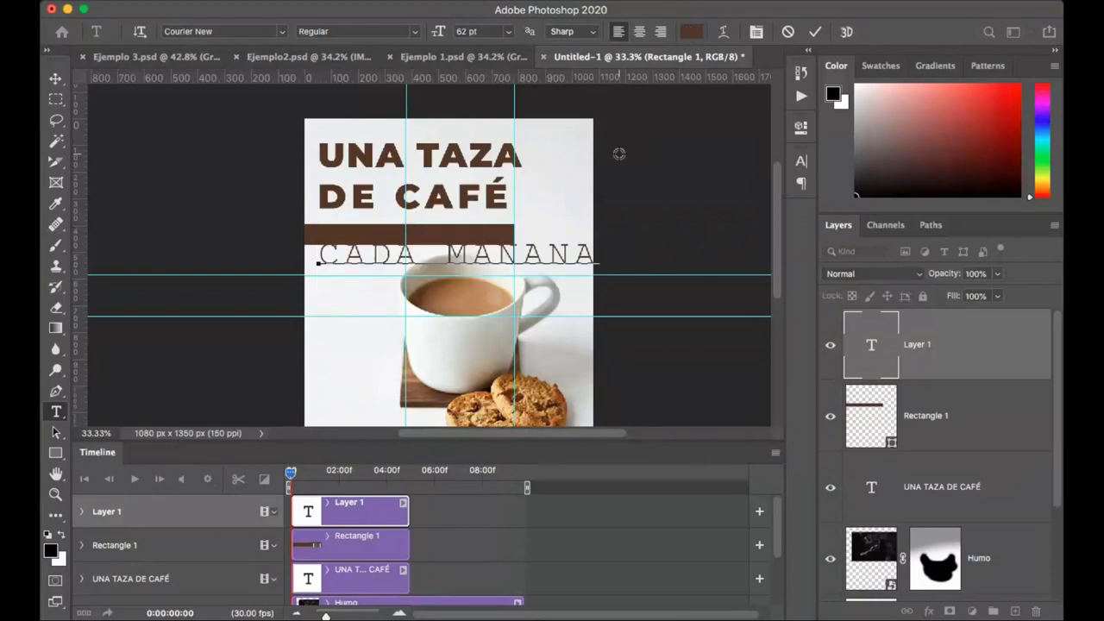
left_click(592, 143)
key("Return")
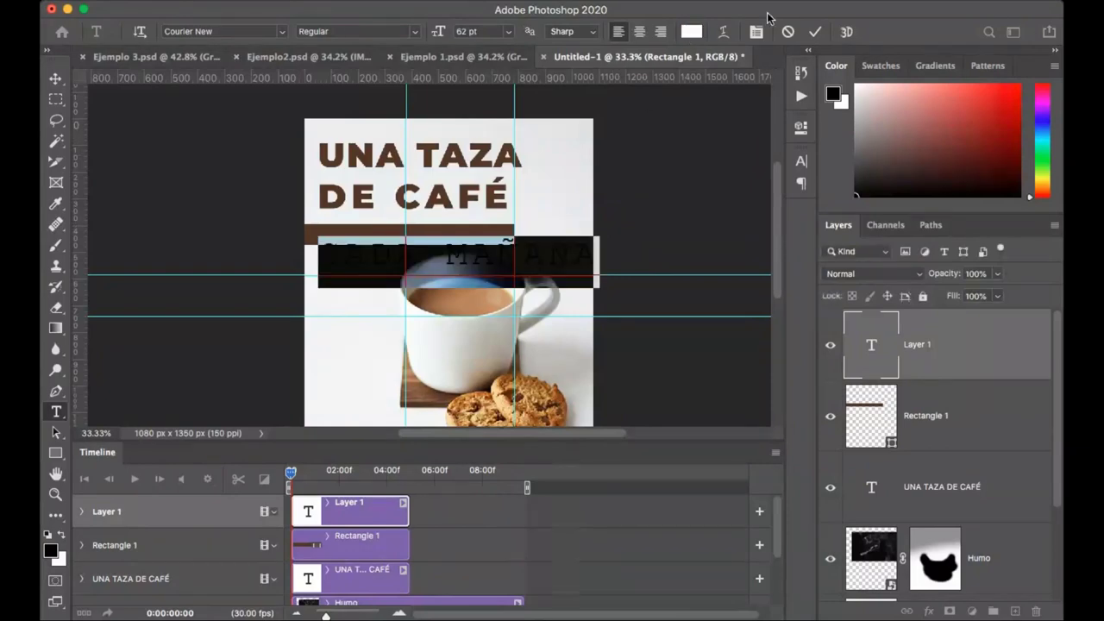
left_click(815, 31)
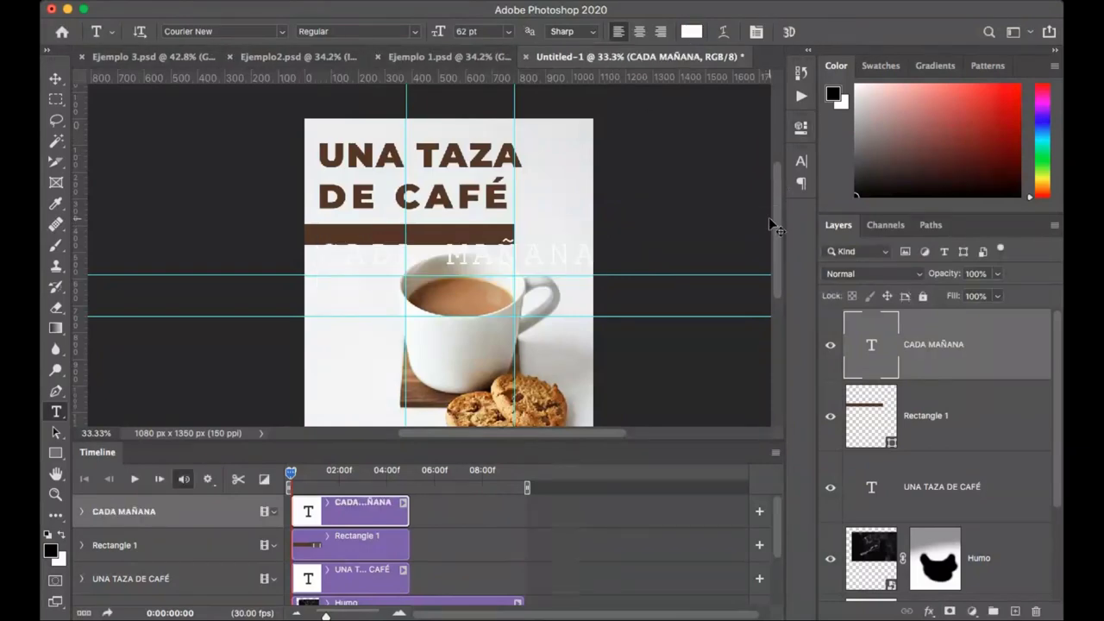
Step: Move "CADA MAÑANA" onto the brown bar, flush with the title's left edge, and place a vertical guide along that edge
key("ctrl+t")
left_click_drag(493, 258, 477, 242)
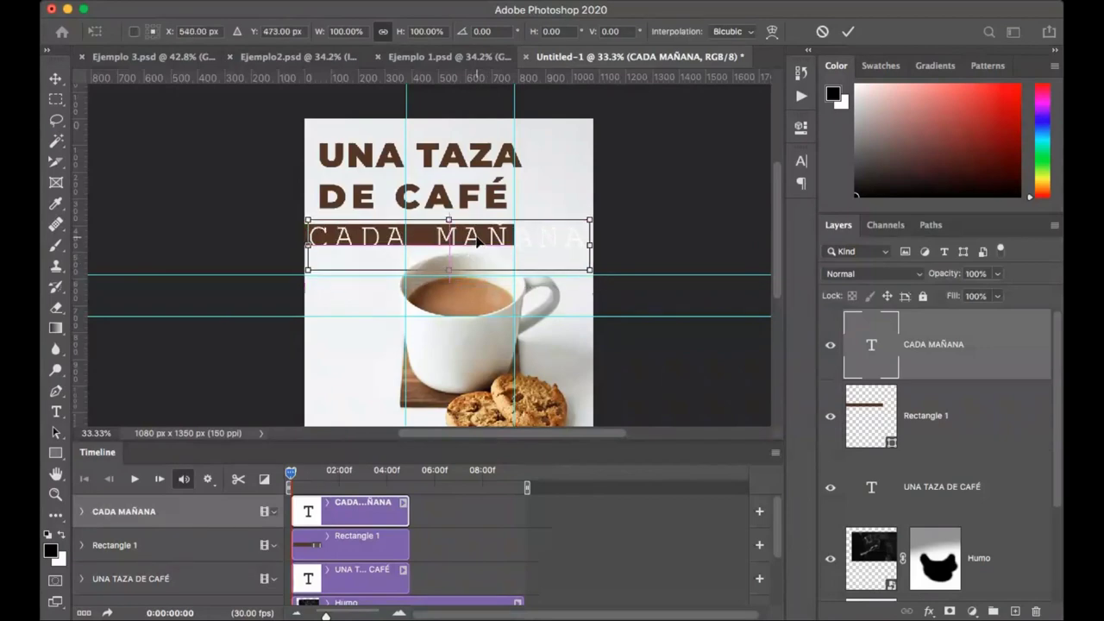
left_click_drag(355, 234, 365, 233)
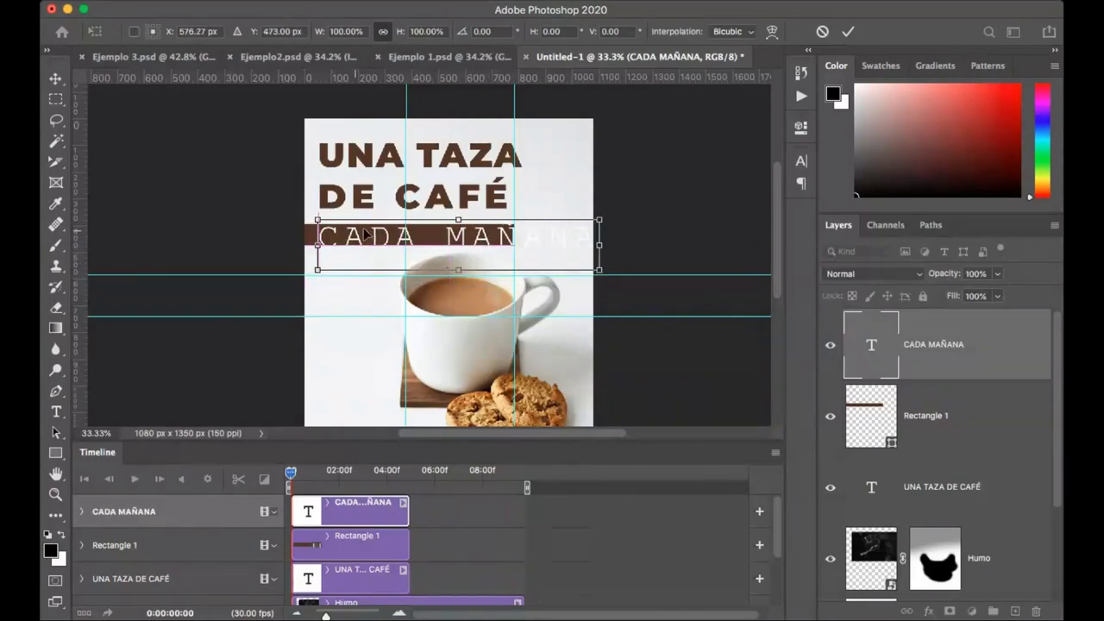
left_click_drag(81, 202, 318, 168)
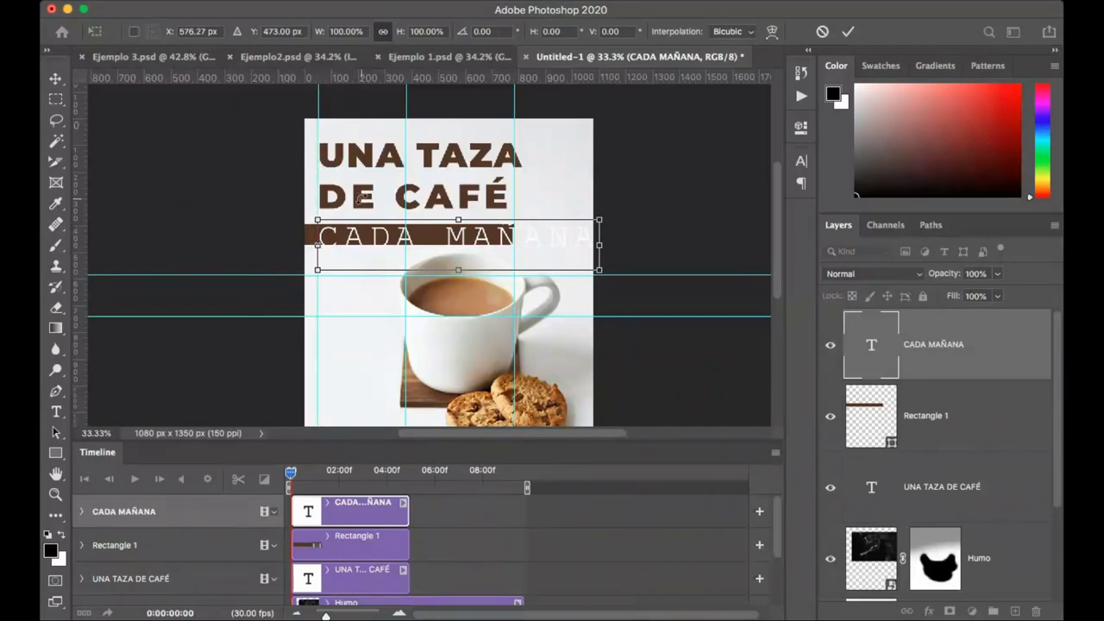
Step: Scale "CADA MAÑANA" to about 63.8% so it fits inside the brown bar, and nudge it up 3 px
left_click_drag(595, 267, 460, 243)
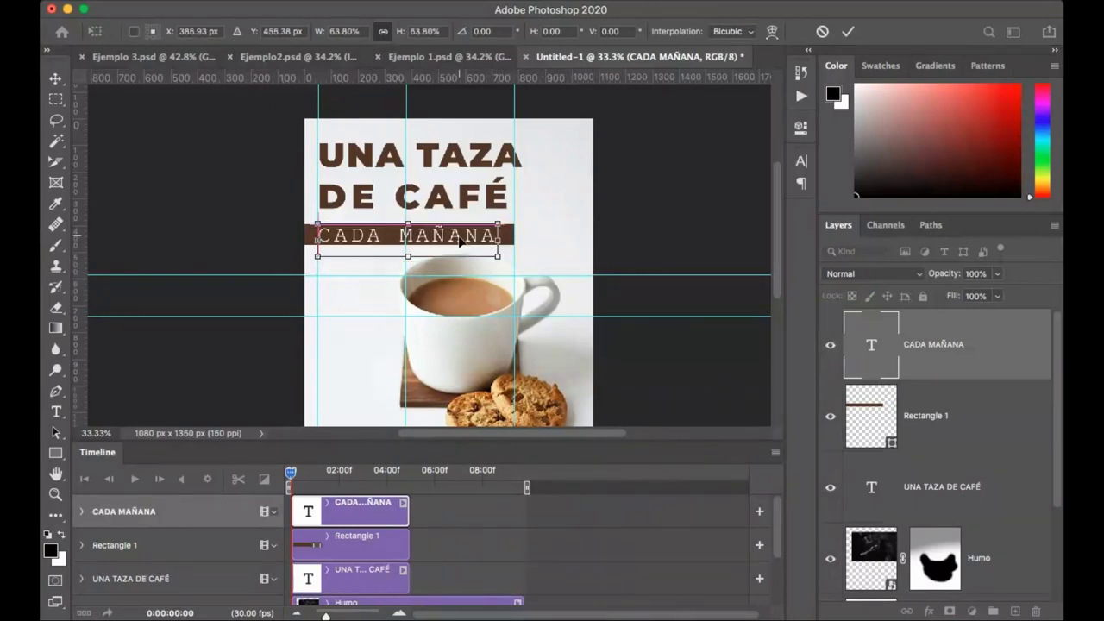
key("Up")
key("Up")
key("Up")
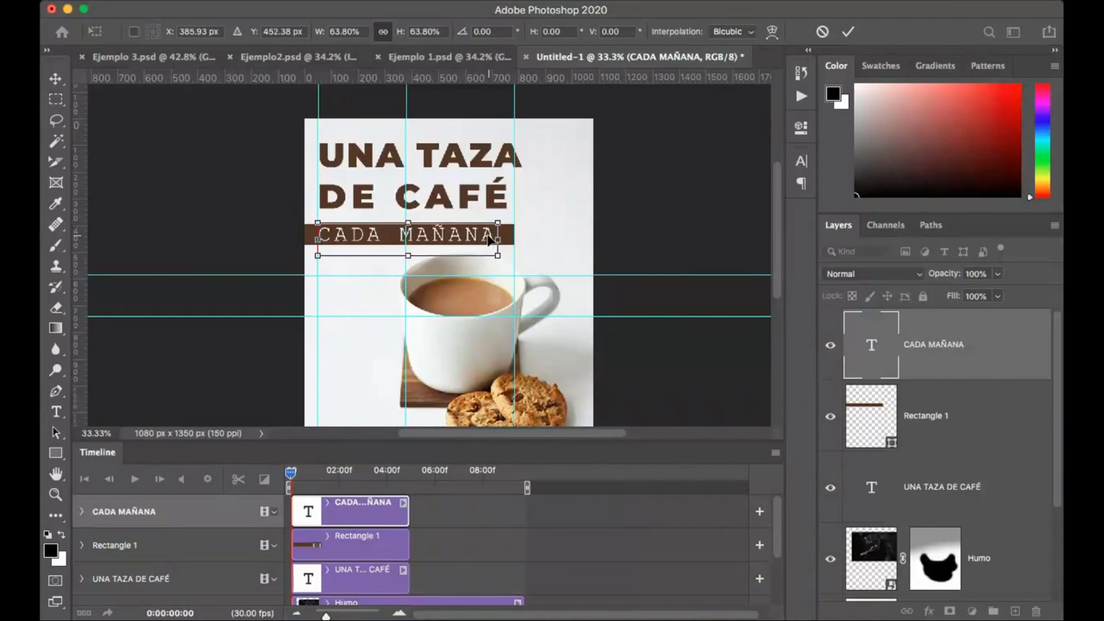
left_click(848, 31)
Step: Shrink the brown bar slightly to about 97.8% width and 97.4% height around the "CADA MAÑANA" text
left_click(919, 421)
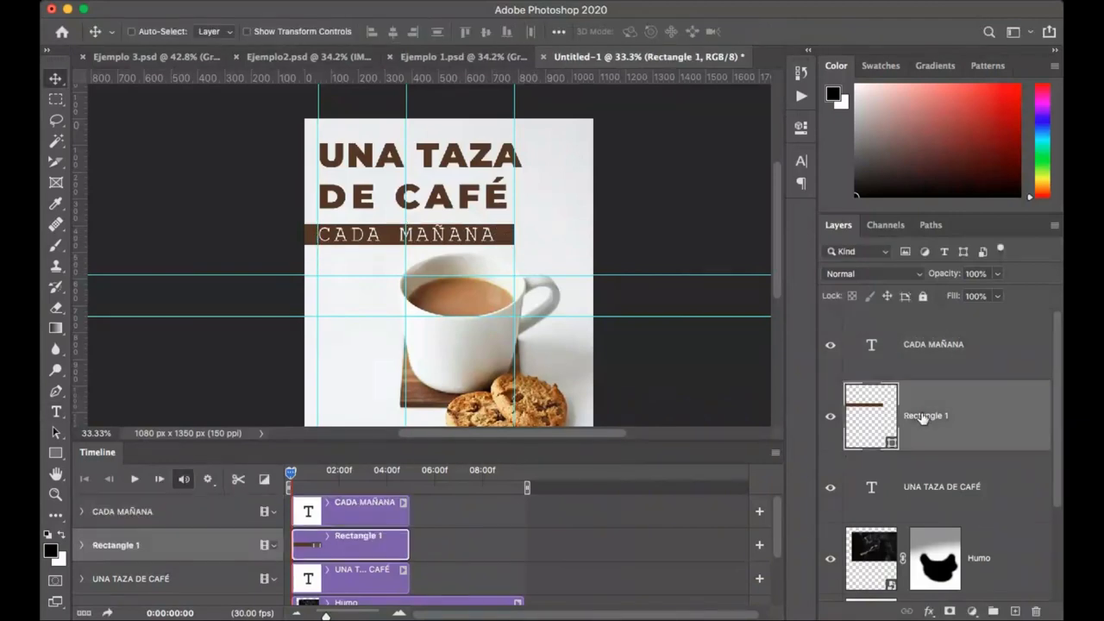
key("ctrl+t")
left_click_drag(405, 215, 407, 222)
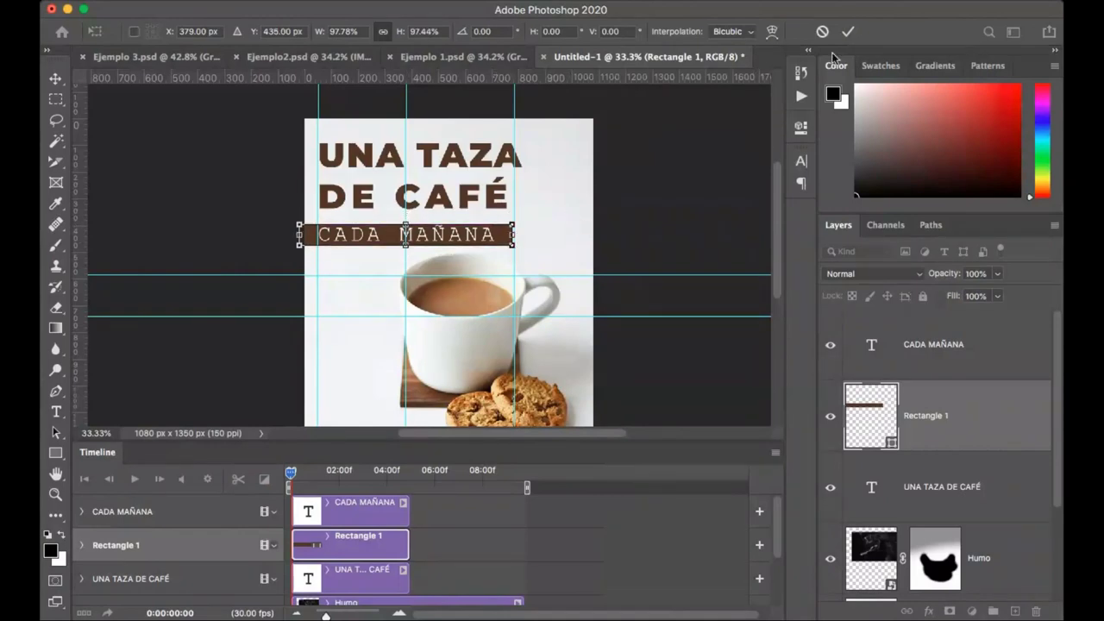
left_click(848, 31)
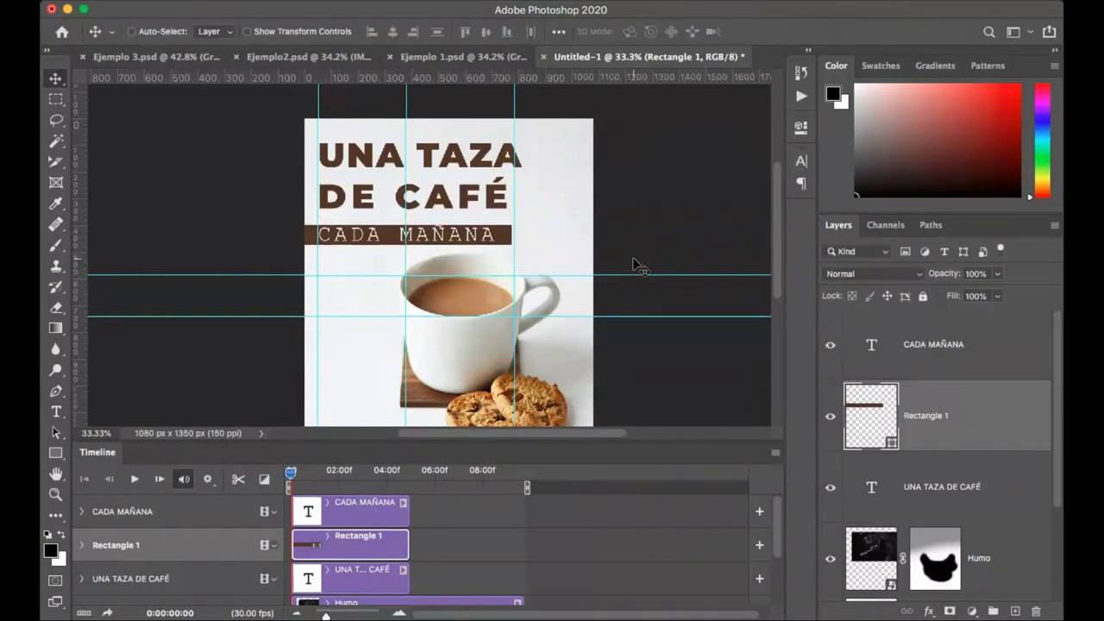
Step: Group the CADA MAÑANA, Rectangle 1 and UNA TAZA DE CAFÉ layers
left_click(929, 354)
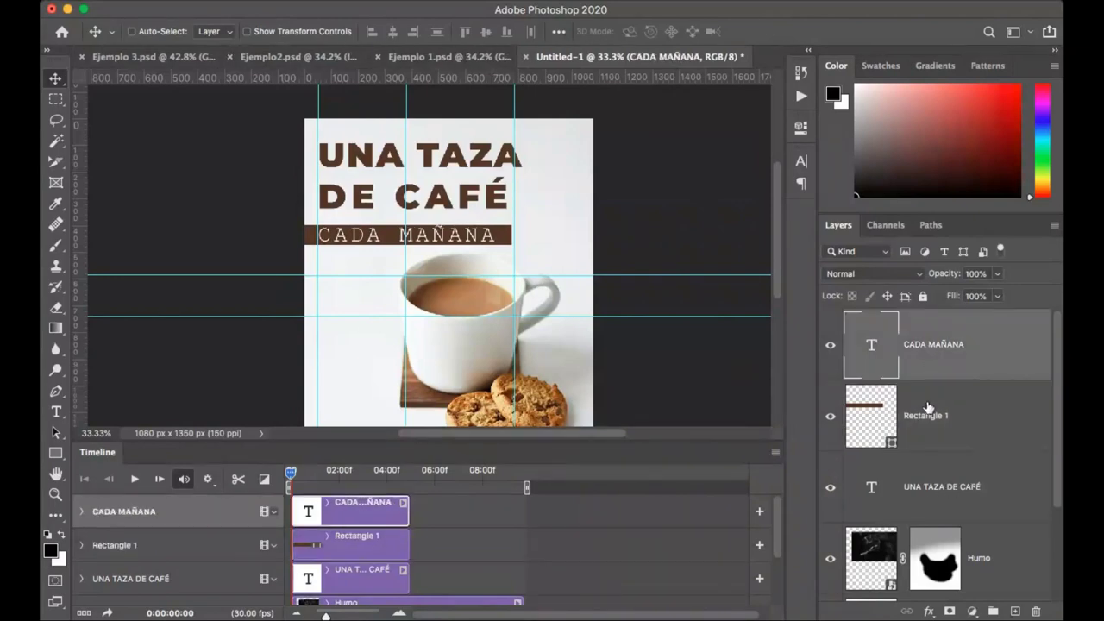
left_click(942, 496, "shift")
key("super+g")
Step: Scale the grouped title and subtitle bar down to about 89.1% and reposition it near the canvas's upper-left corner
key("super+t")
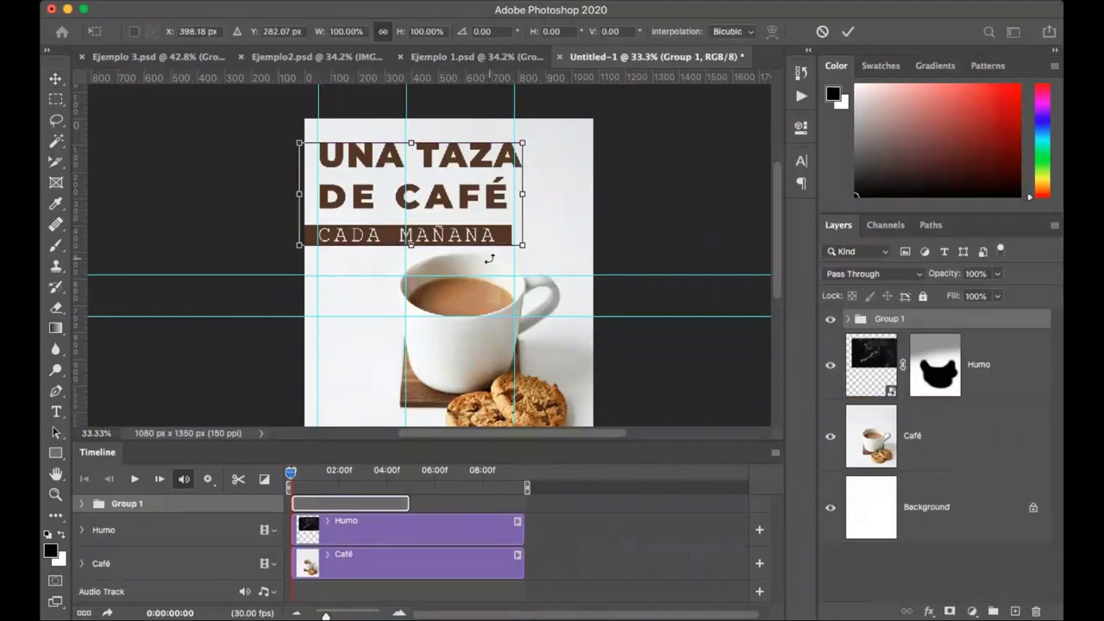
left_click_drag(524, 141, 498, 147)
left_click_drag(422, 208, 428, 197)
Step: Nudge the scaled title group left and up to about X 351.84 px, Y 246.13 px and apply the transform
key("Left")
key("Left")
key("Left")
key("Left")
key("Left")
key("Left")
key("Left")
key("Left")
key("Left")
key("Left")
key("Left")
key("Left")
key("Left")
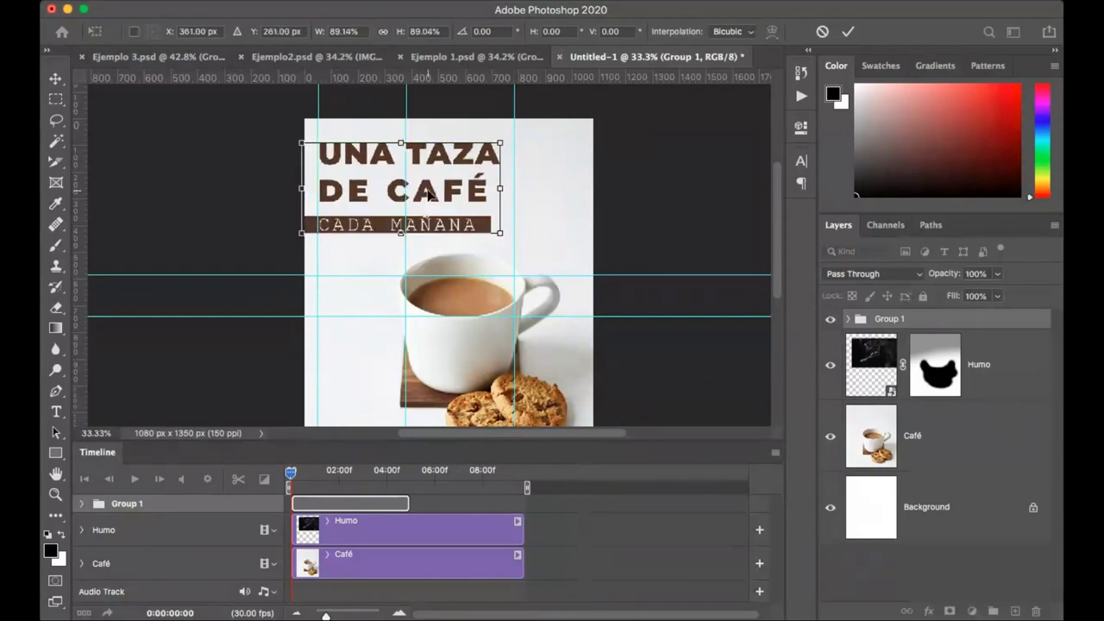
key("Up")
key("Up")
key("Up")
key("Up")
key("Up")
key("Up")
key("Left")
key("Left")
key("Left")
key("Left")
key("Left")
key("Left")
key("Up")
key("Up")
key("Up")
key("Up")
key("Up")
key("Up")
key("Up")
key("Up")
key("Up")
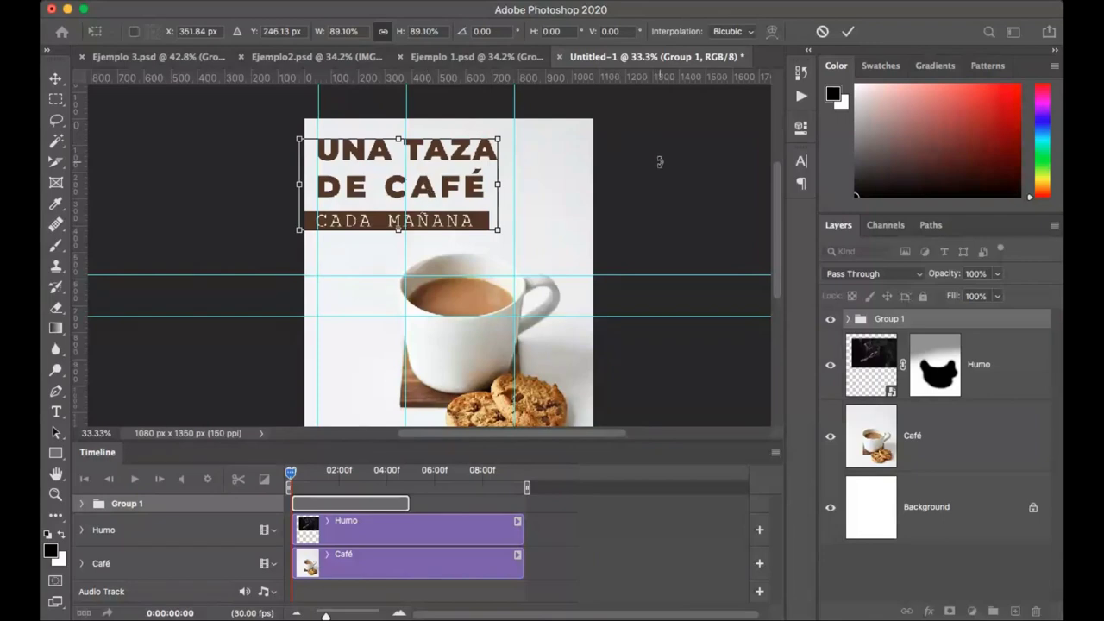
scroll(658, 160, "down", 1)
left_click(847, 31)
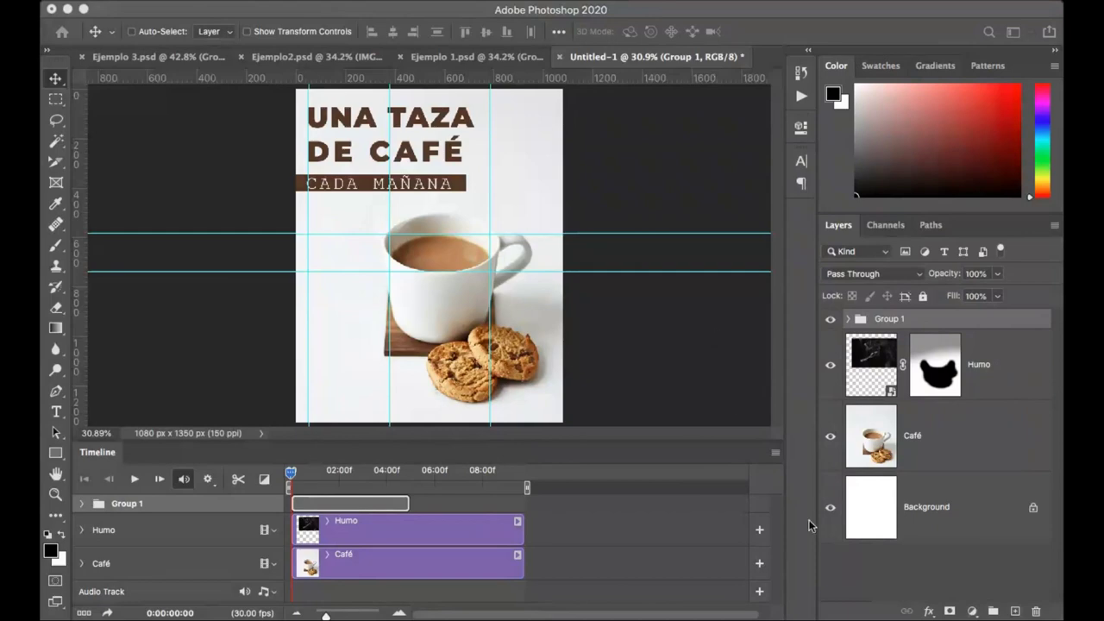
left_click(772, 583)
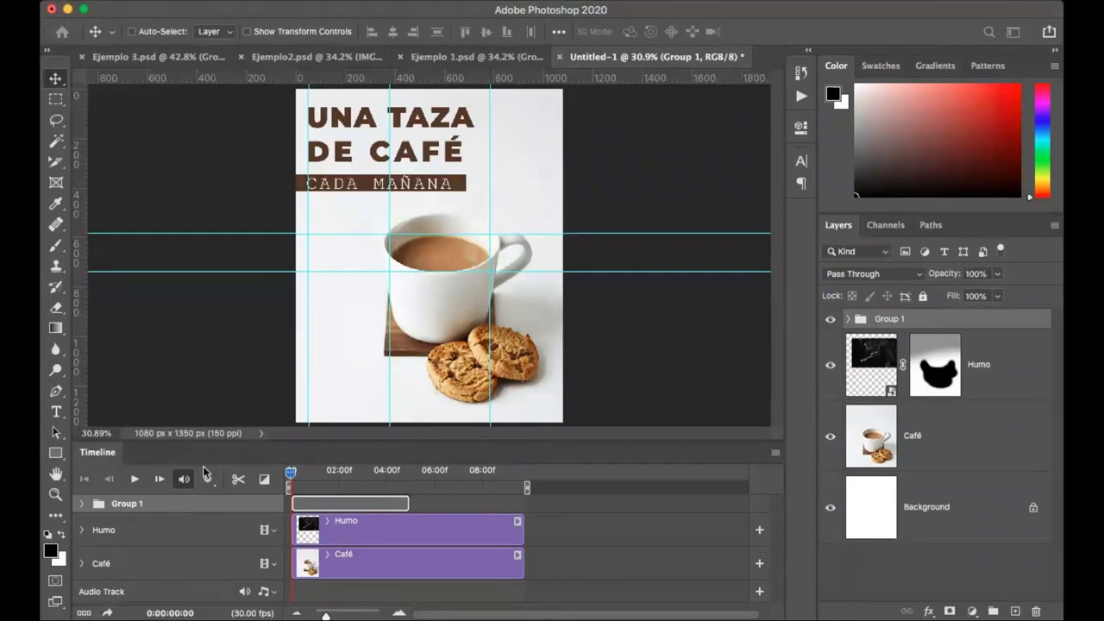
left_click(106, 612)
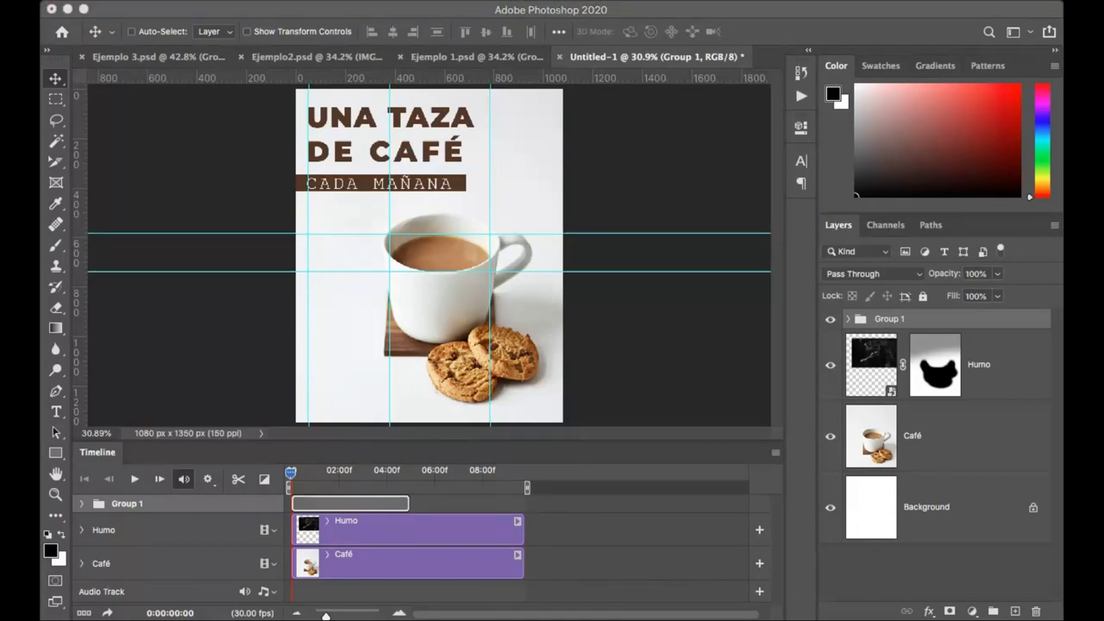
Step: Compare the Humo layer in Normal blend mode against Screen and restore Screen
left_click(870, 367)
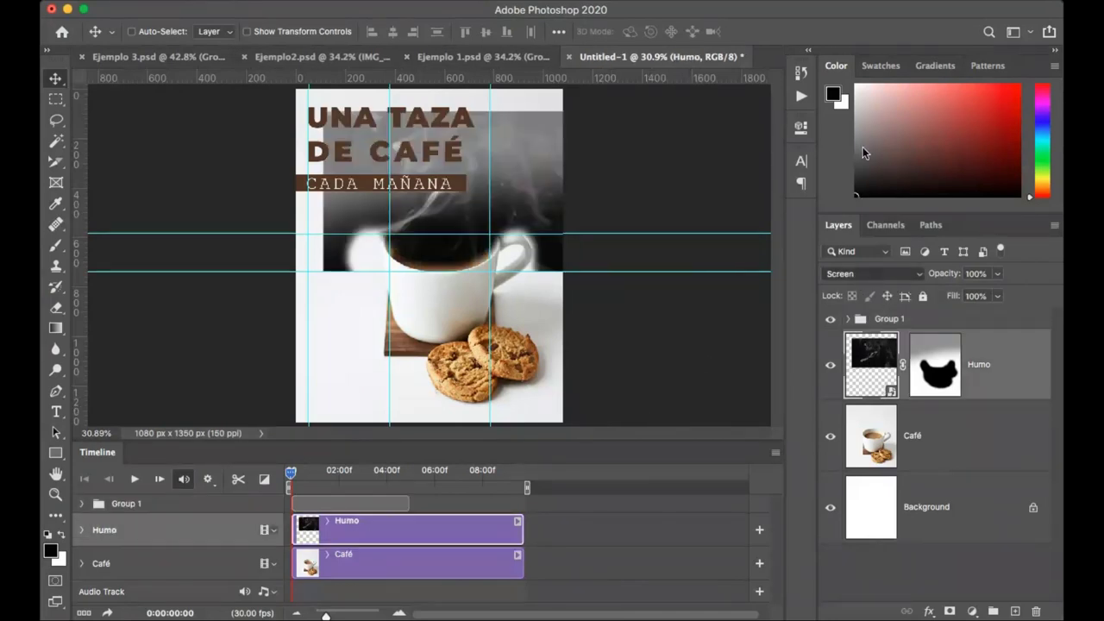
key("shift+alt+n")
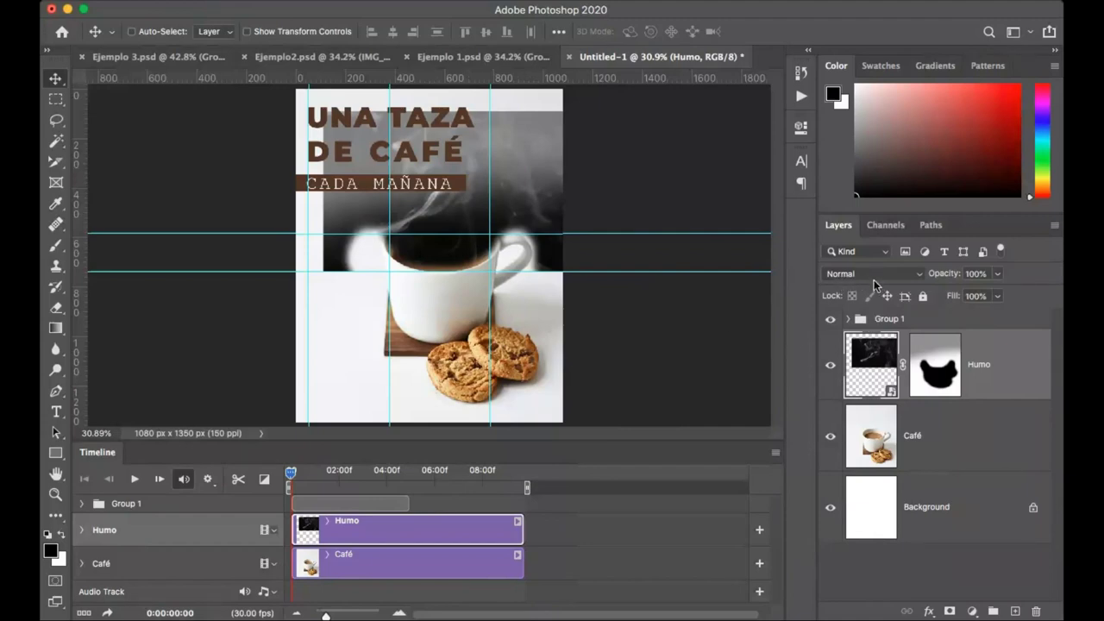
scroll(871, 276, "down", 1)
scroll(866, 278, "up", 1)
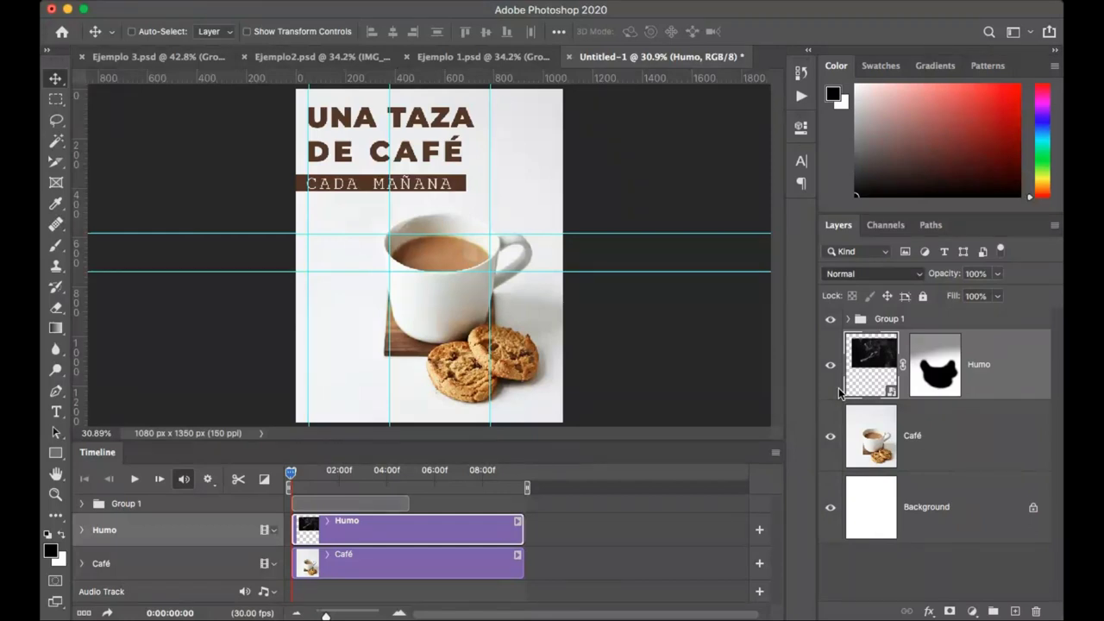
key("alt+shift+s")
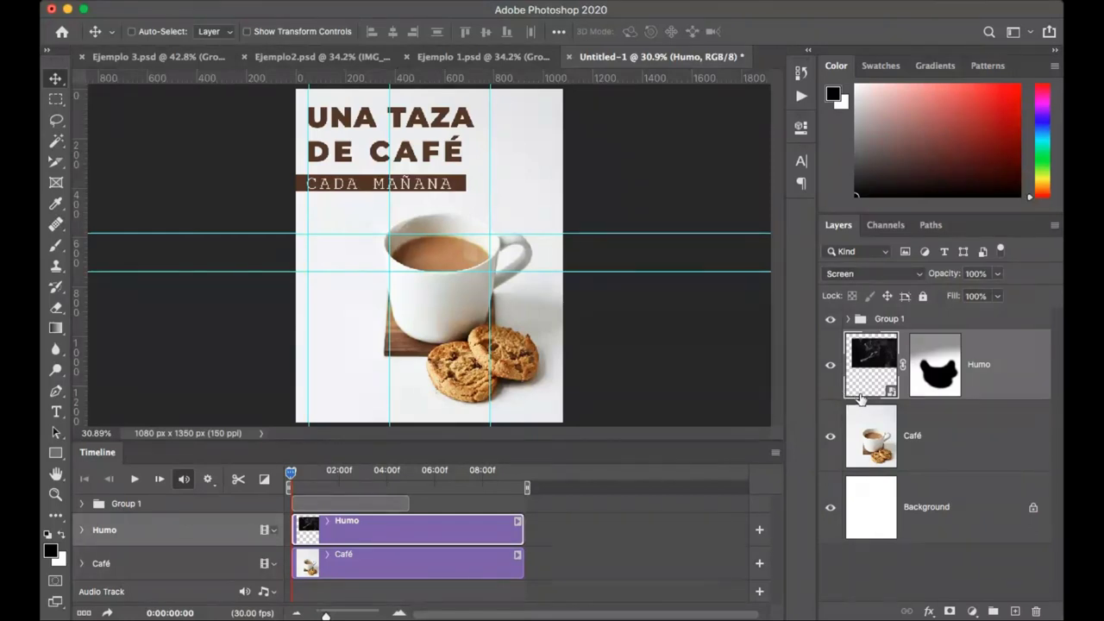
Step: Play the smoke animation, return the playhead almost to the start and check the title group's clip in the timeline
key("space")
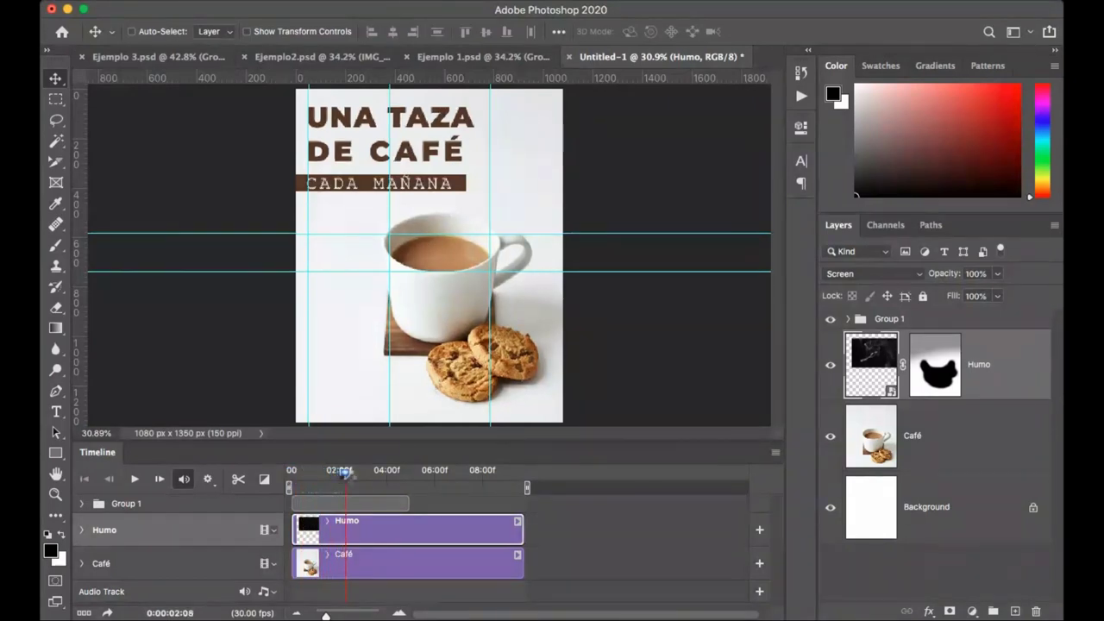
left_click_drag(367, 474, 292, 480)
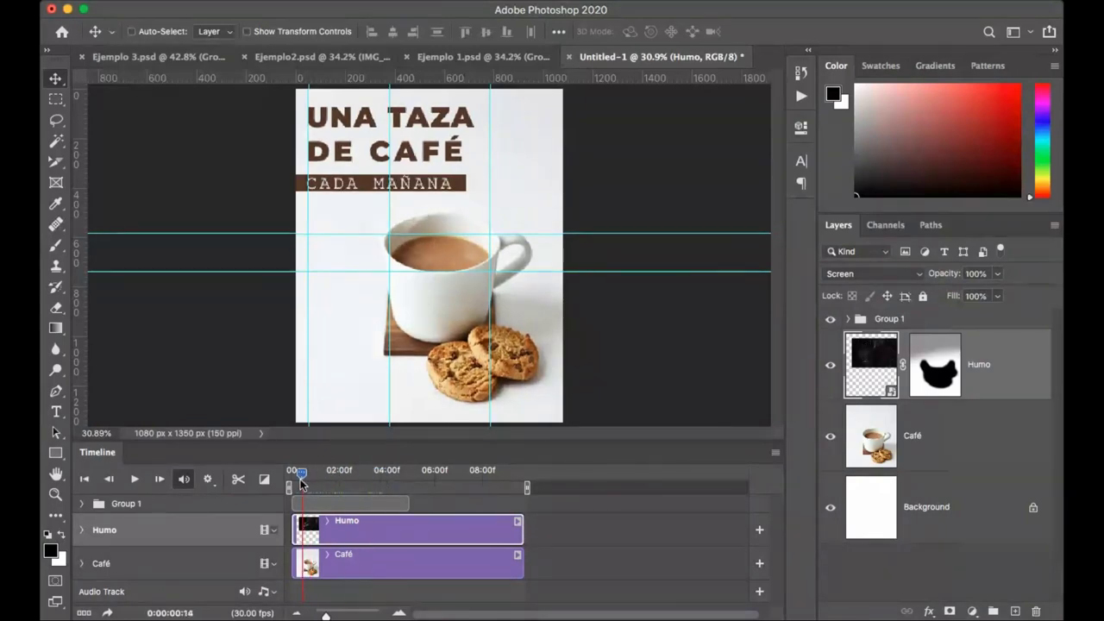
left_click(405, 504)
left_click(520, 507)
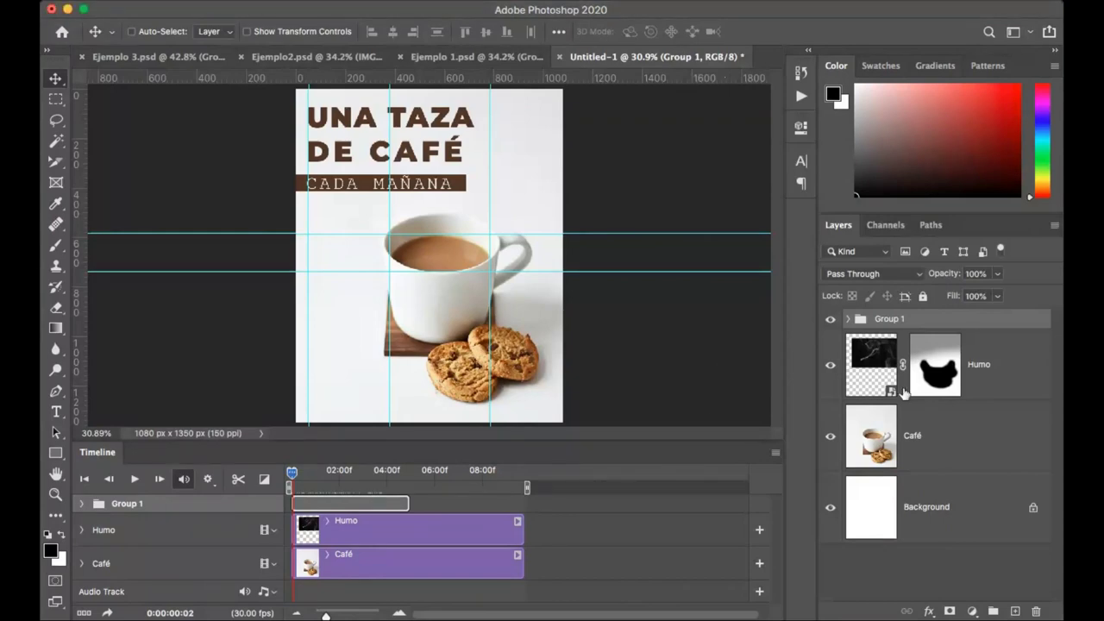
Step: Add a Hue/Saturation adjustment layer above Humo and clip it to the smoke
left_click(878, 379)
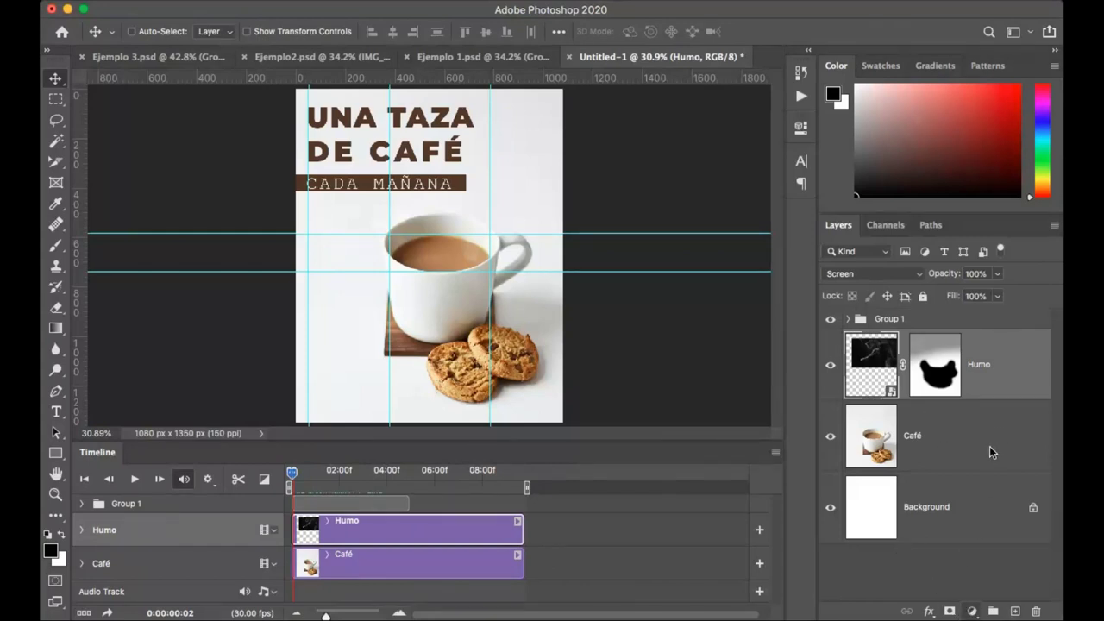
key("ctrl+u")
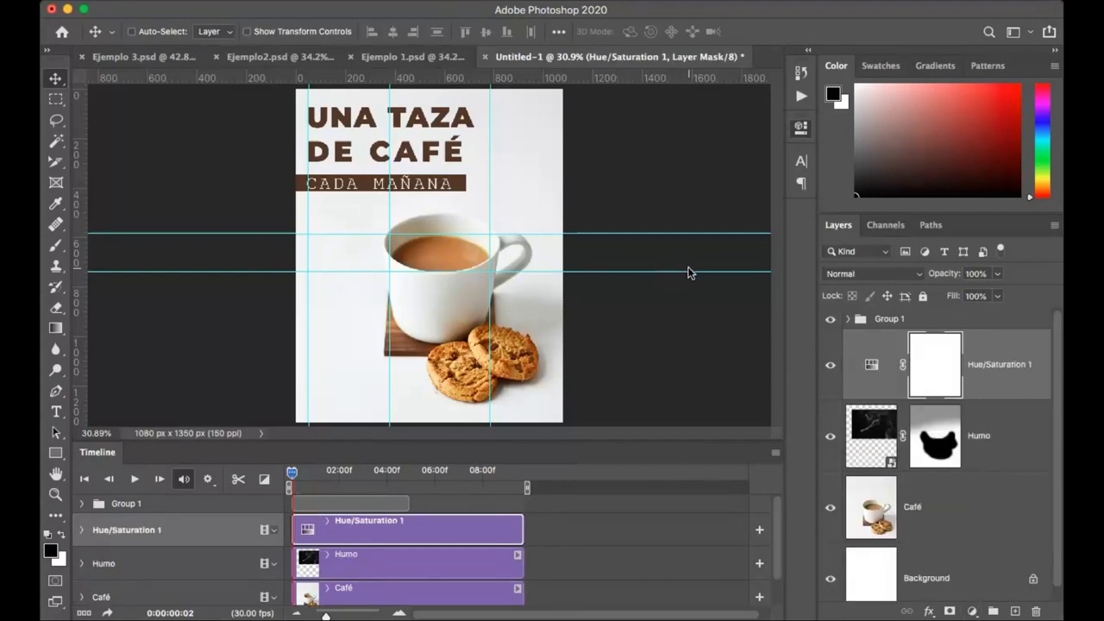
key("ctrl+alt+g")
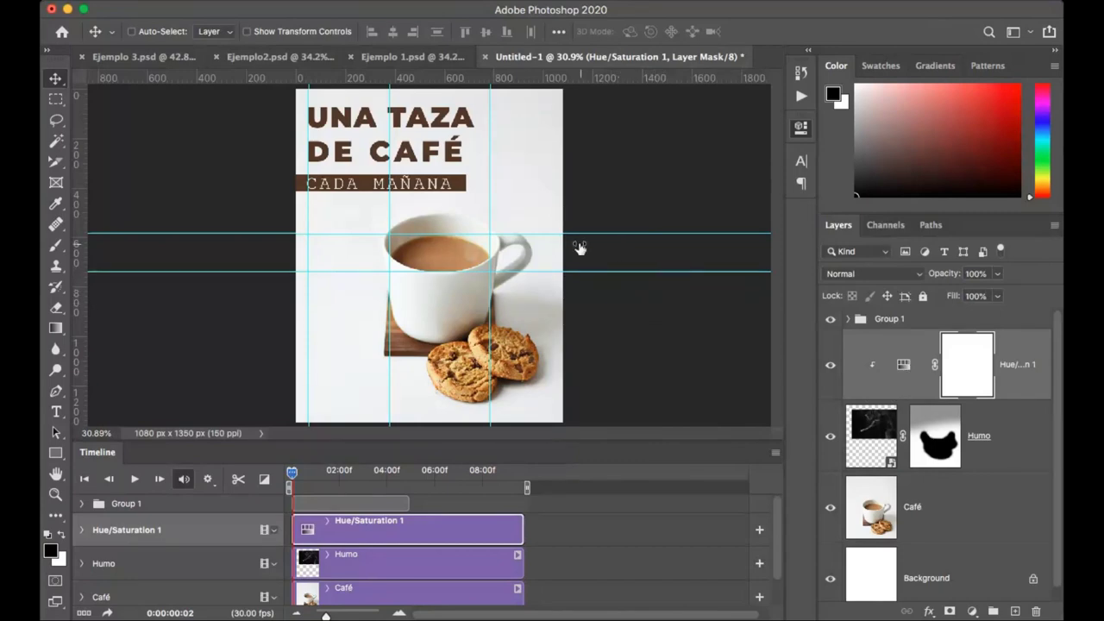
Step: Tint the smoke purple with the clipped Hue/Saturation adjustment and preview it along the timeline
key("space")
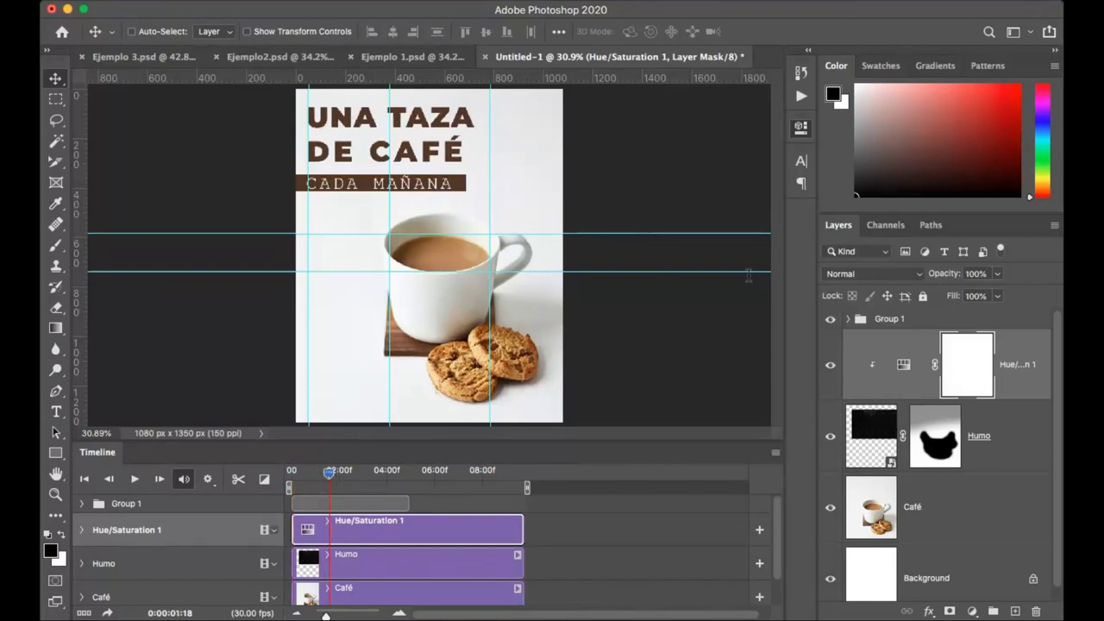
left_click(901, 367)
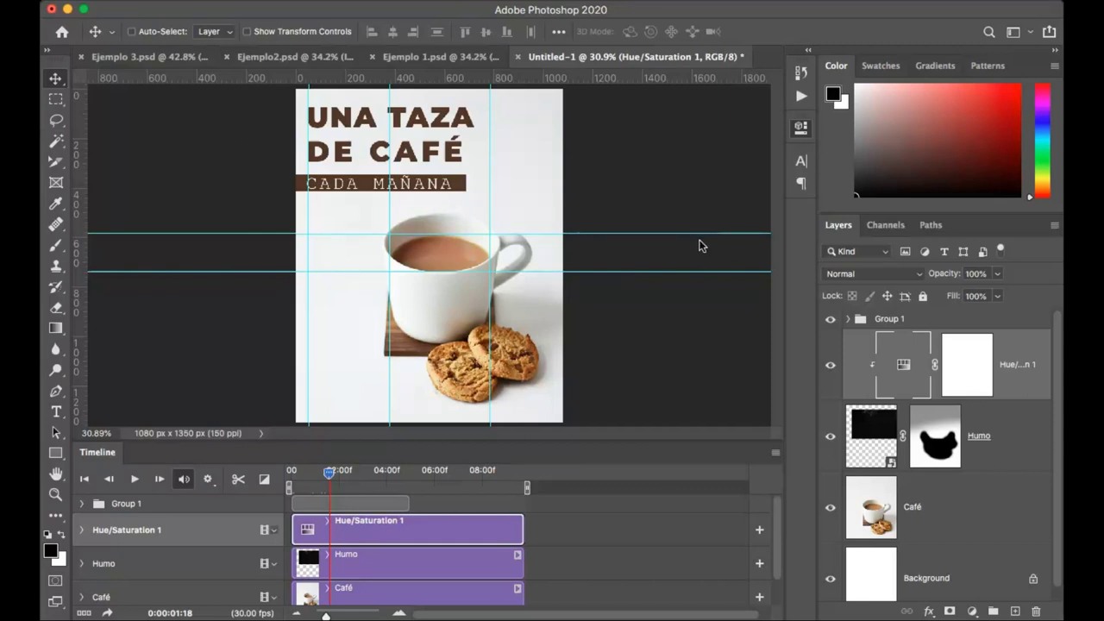
left_click_drag(329, 472, 309, 473)
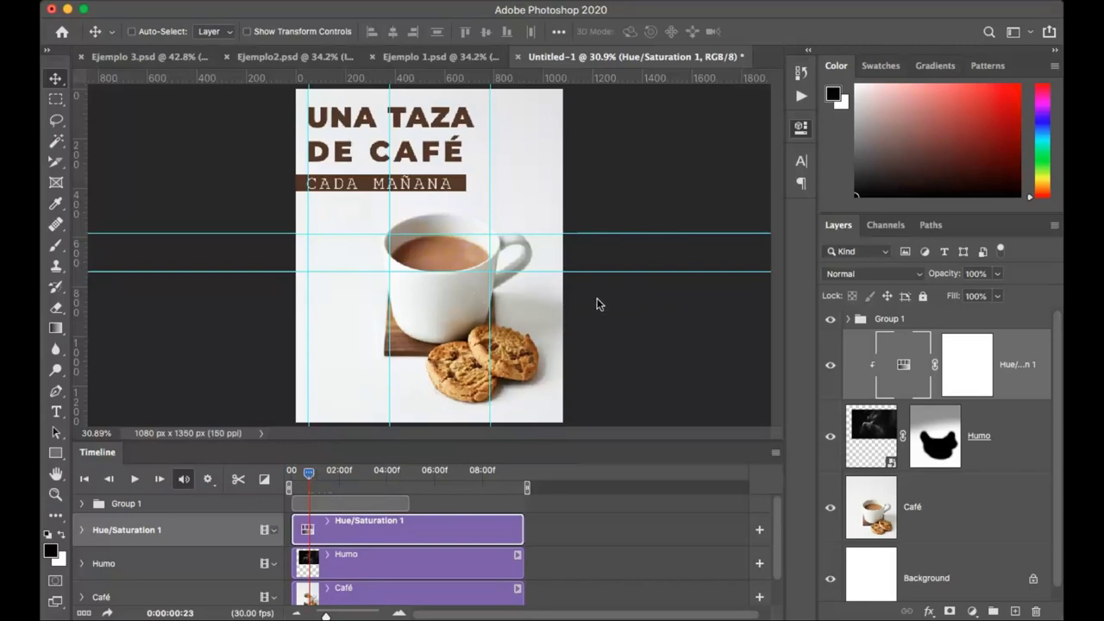
left_click_drag(325, 472, 363, 473)
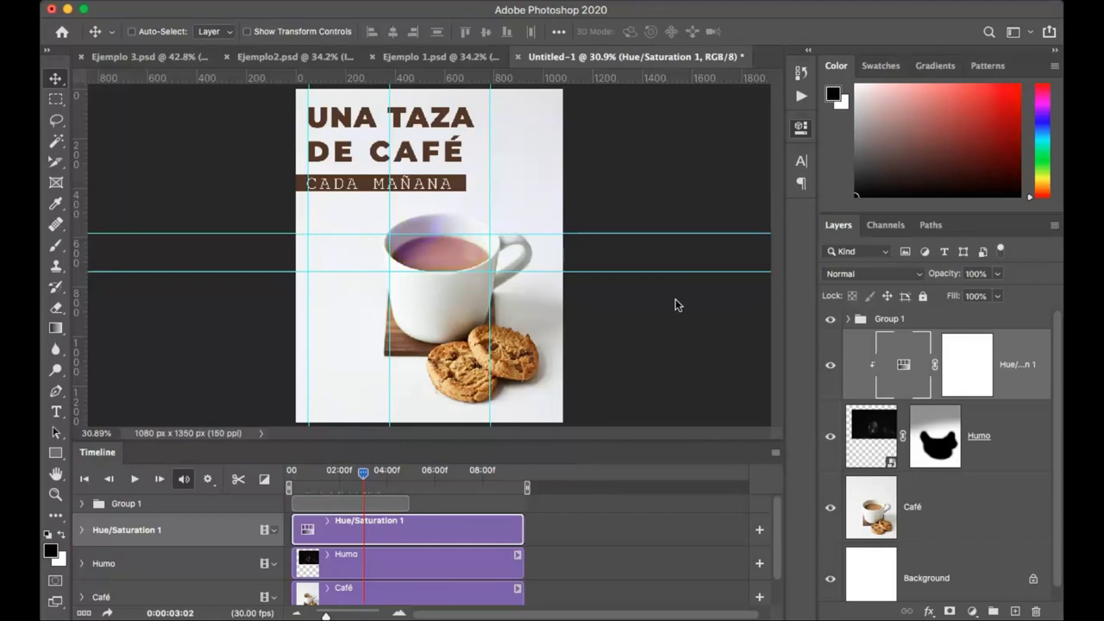
left_click_drag(363, 473, 293, 473)
key("space")
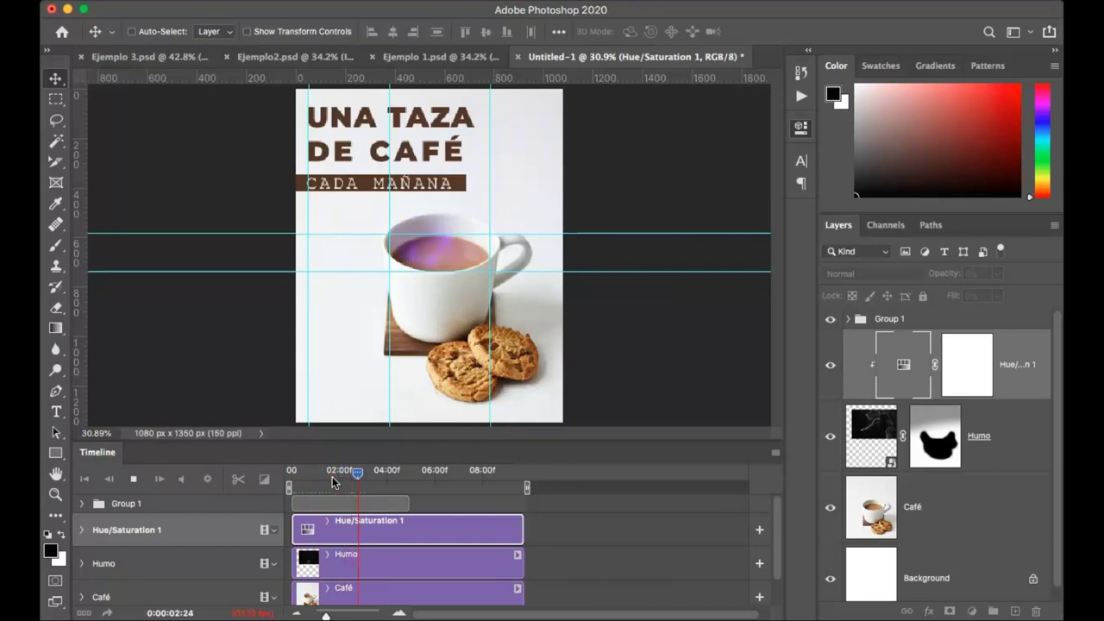
key("space")
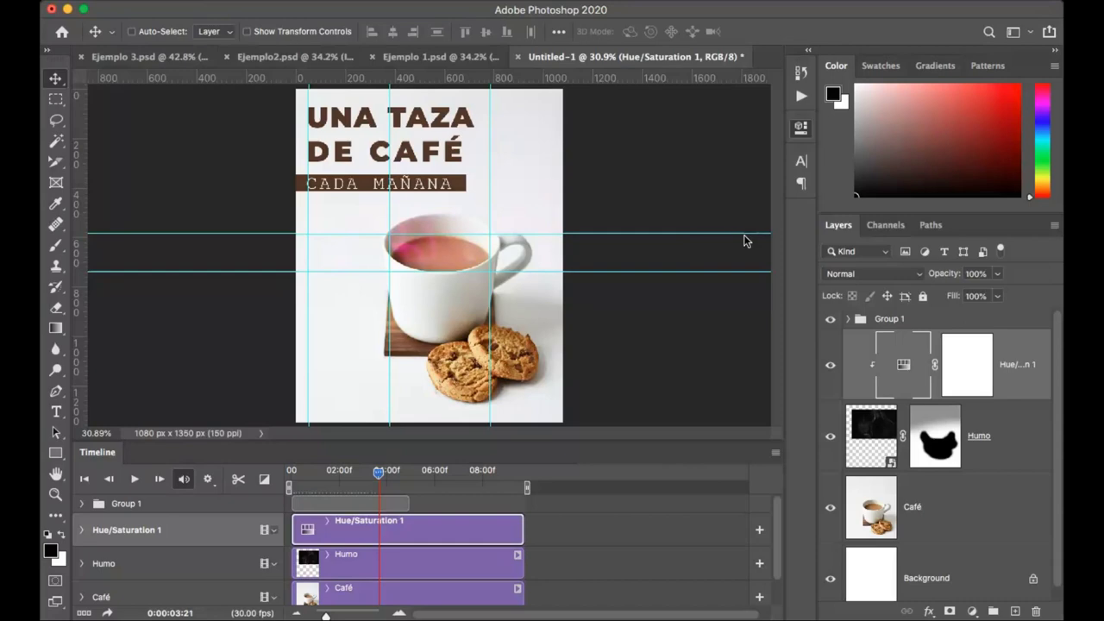
Step: Preview the smoke with a pink hue and delete the Hue/Saturation adjustment layer
left_click_drag(380, 476, 317, 477)
key("space")
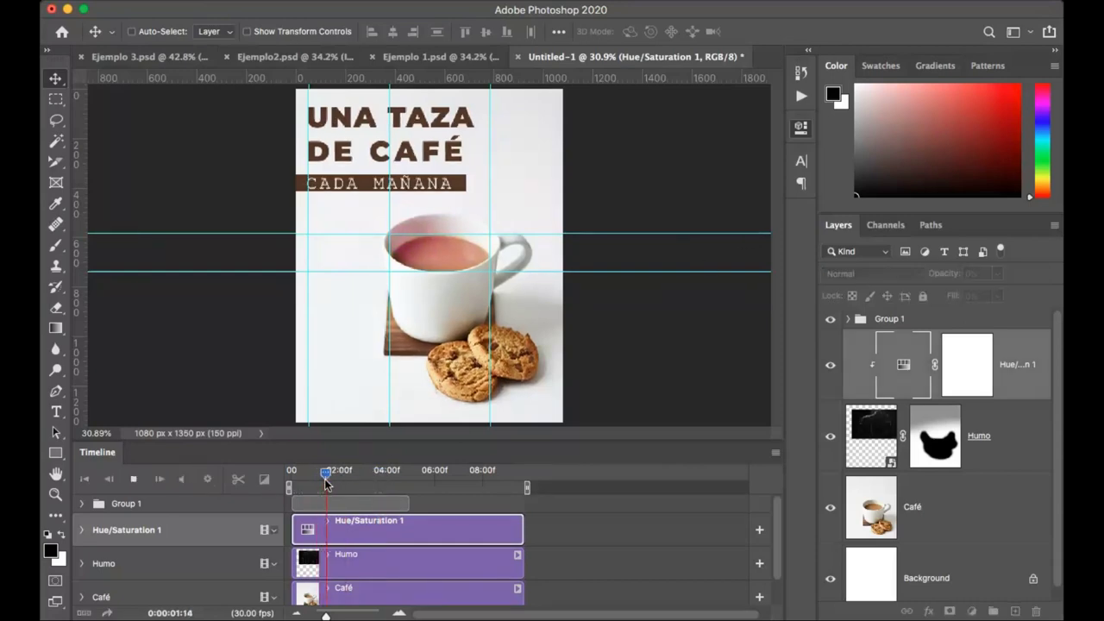
key("space")
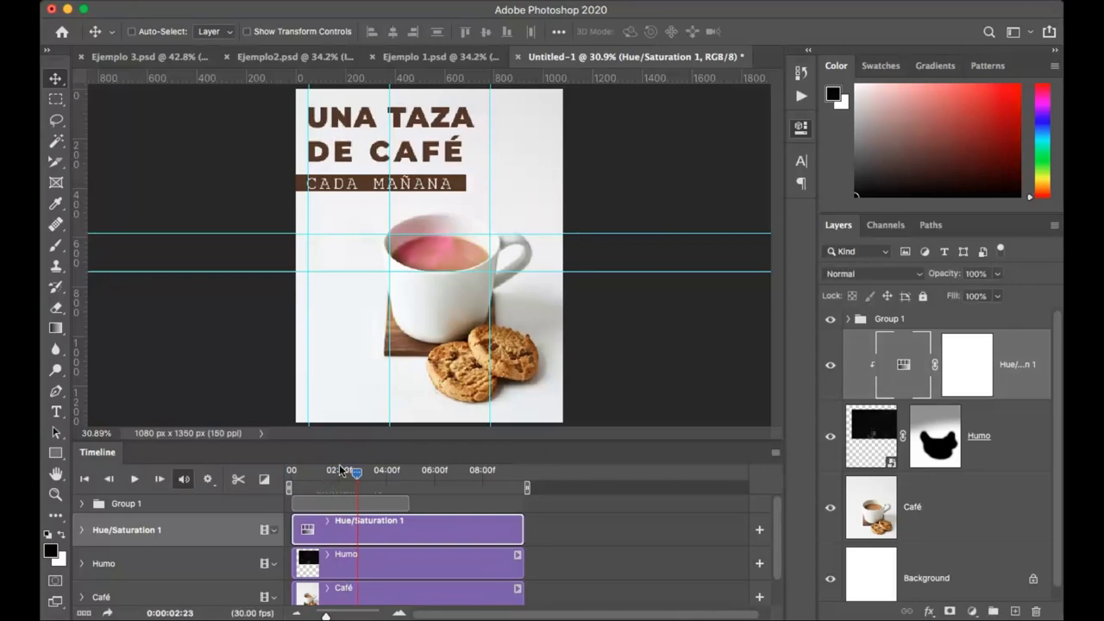
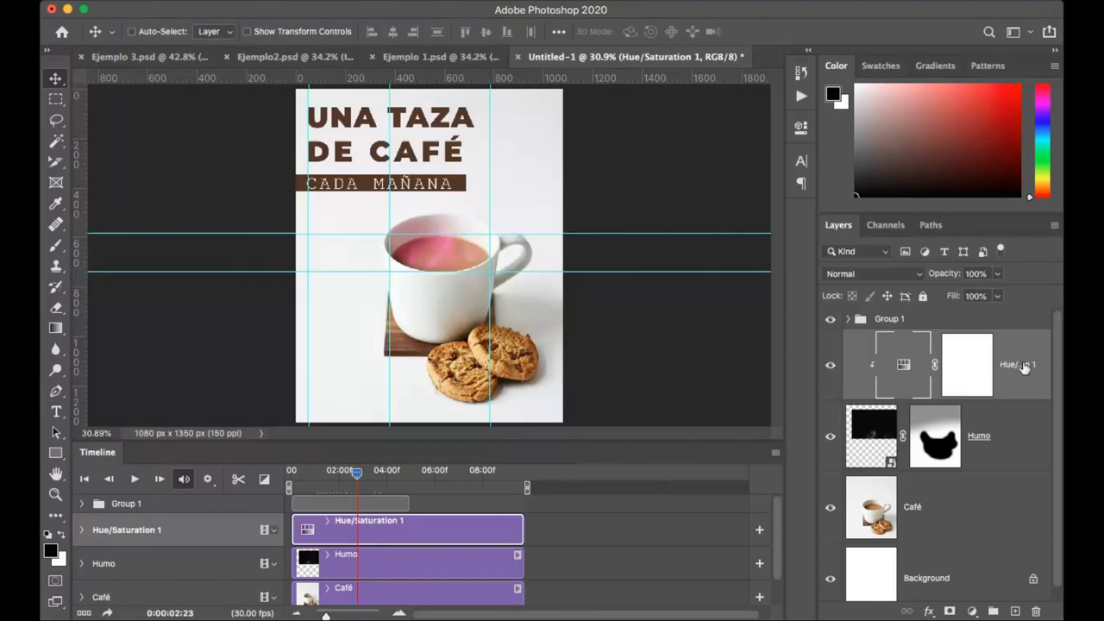
key("Delete")
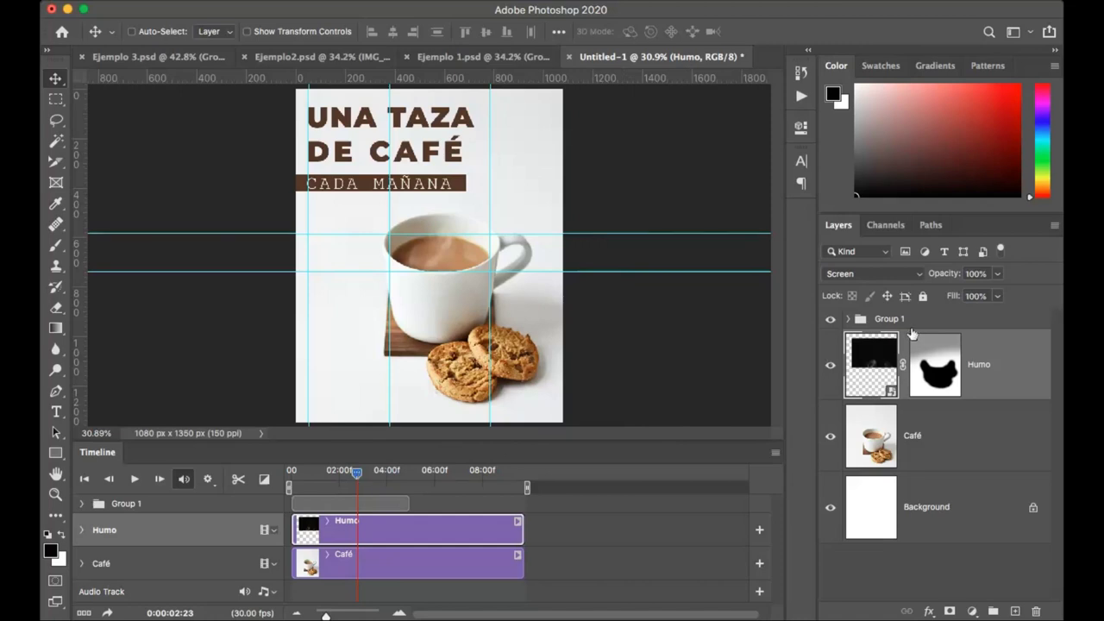
Step: Move Group 1 below the Humo layer so the smoke sits over the title, and check it in the timeline
left_click_drag(878, 323, 888, 402)
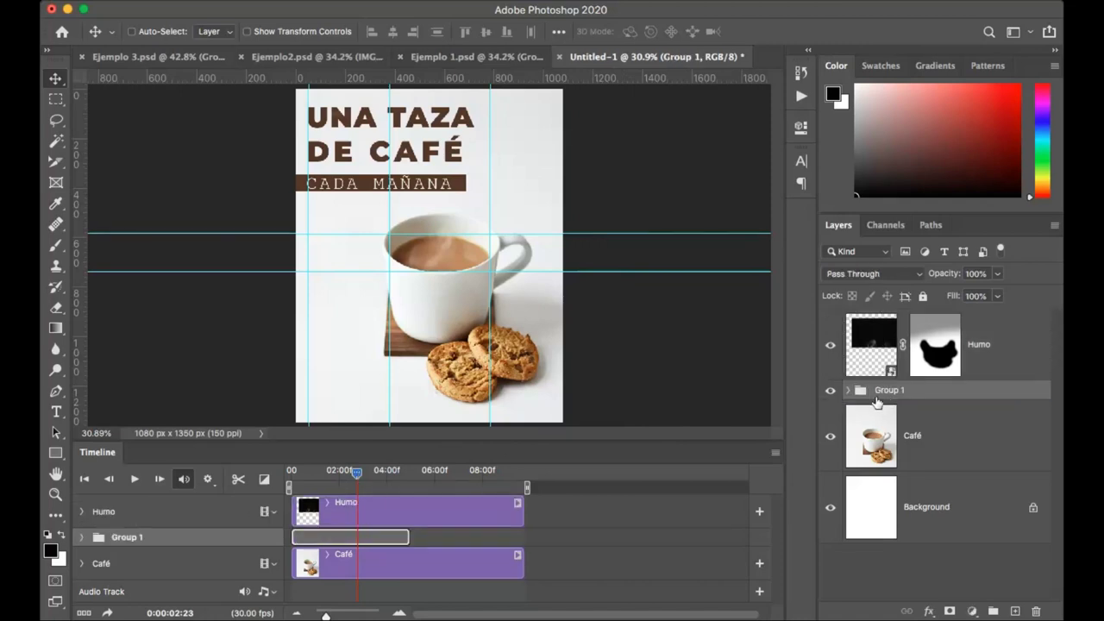
mouse_move(357, 472)
left_mouse_down()
mouse_move(339, 472)
mouse_move(349, 472)
left_mouse_up()
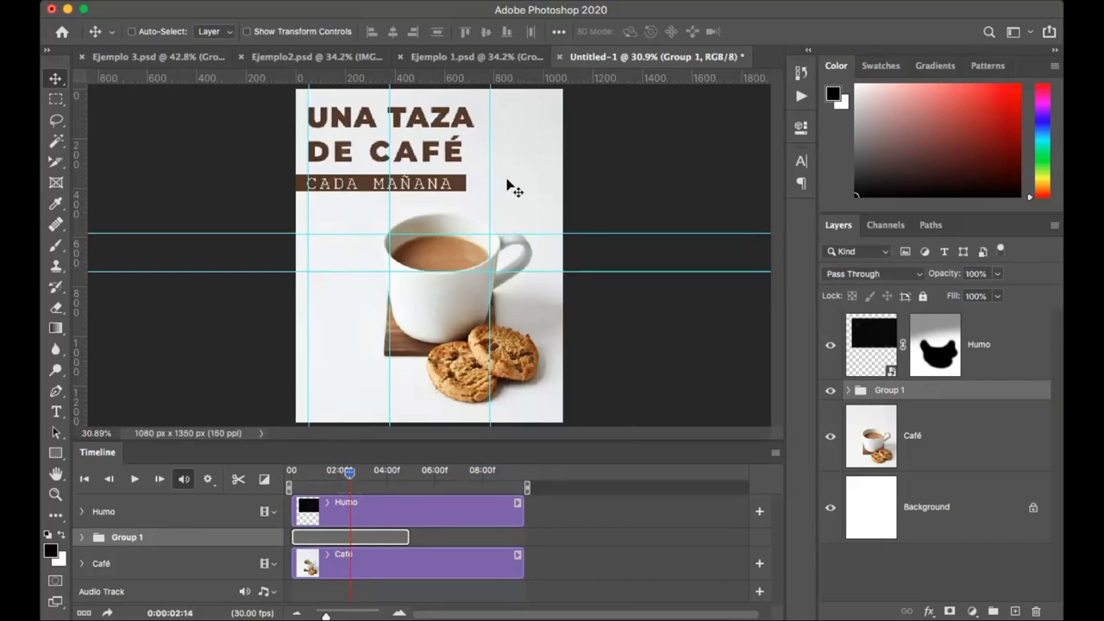
Step: In Ejemplo2.psd, at about 0:00:02:21, distort the IMG_0195 video's upper-right corner slightly to fit the phone screen
left_click(276, 57)
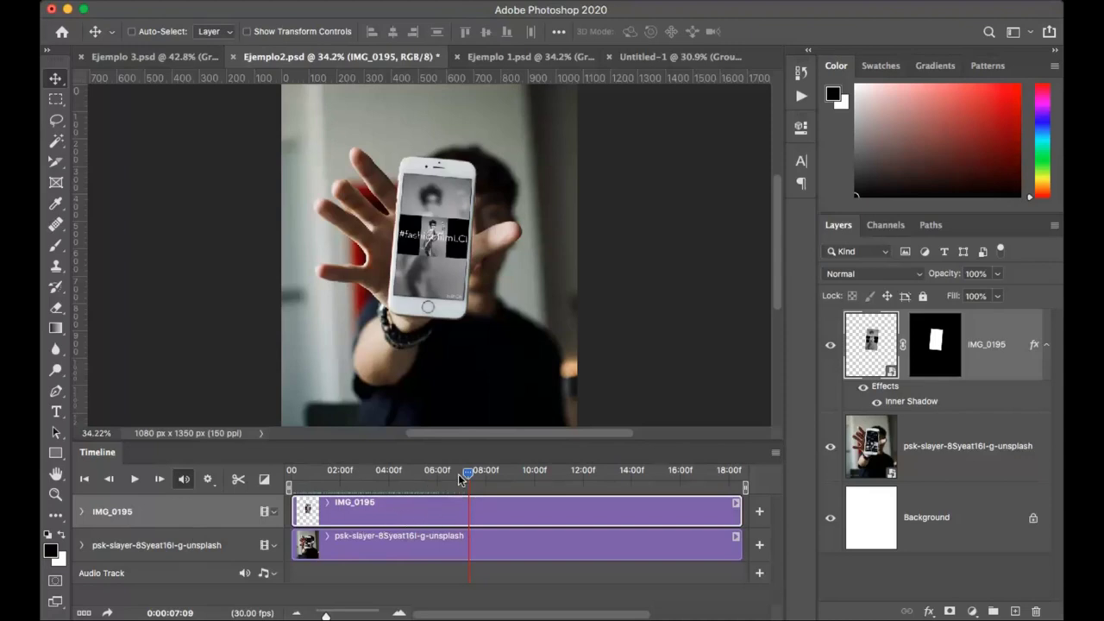
left_click_drag(467, 474, 355, 473)
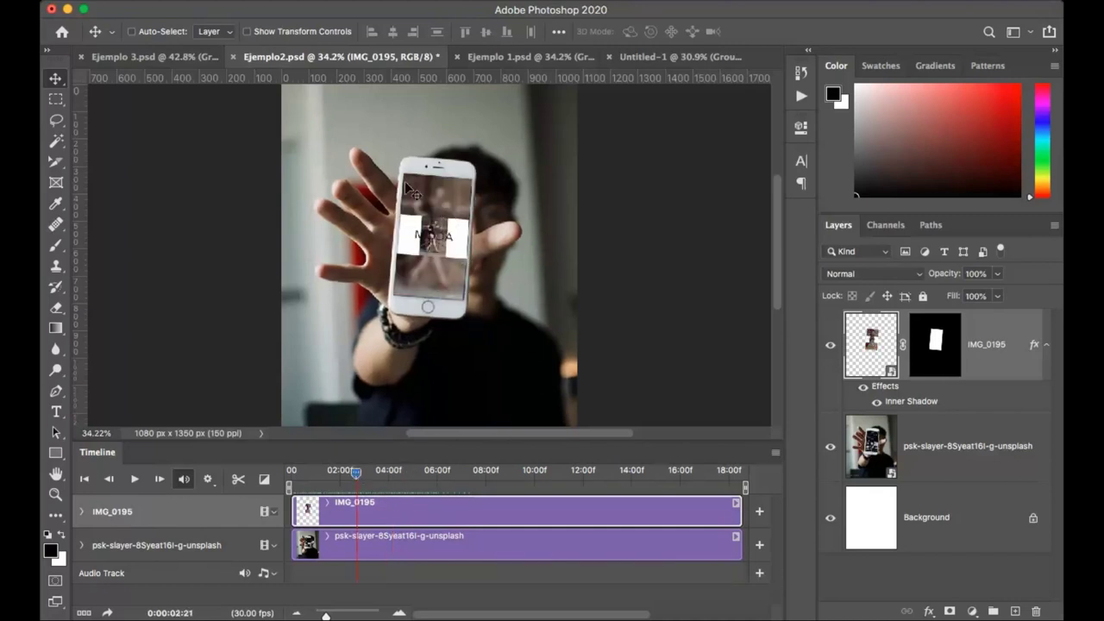
key("super+t")
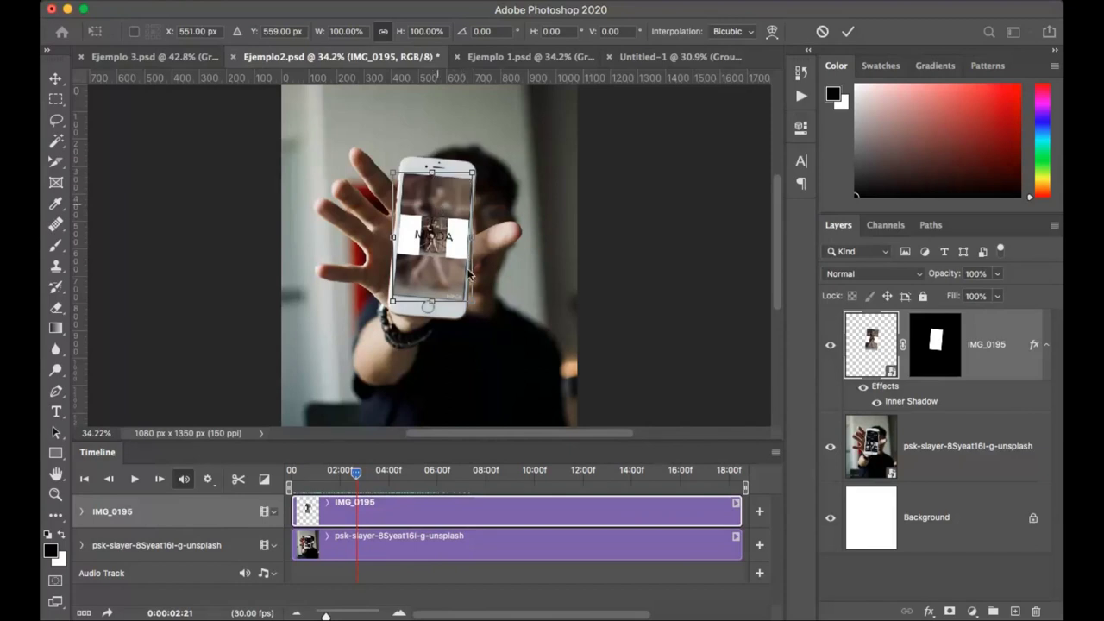
left_click_drag(473, 173, 473, 173)
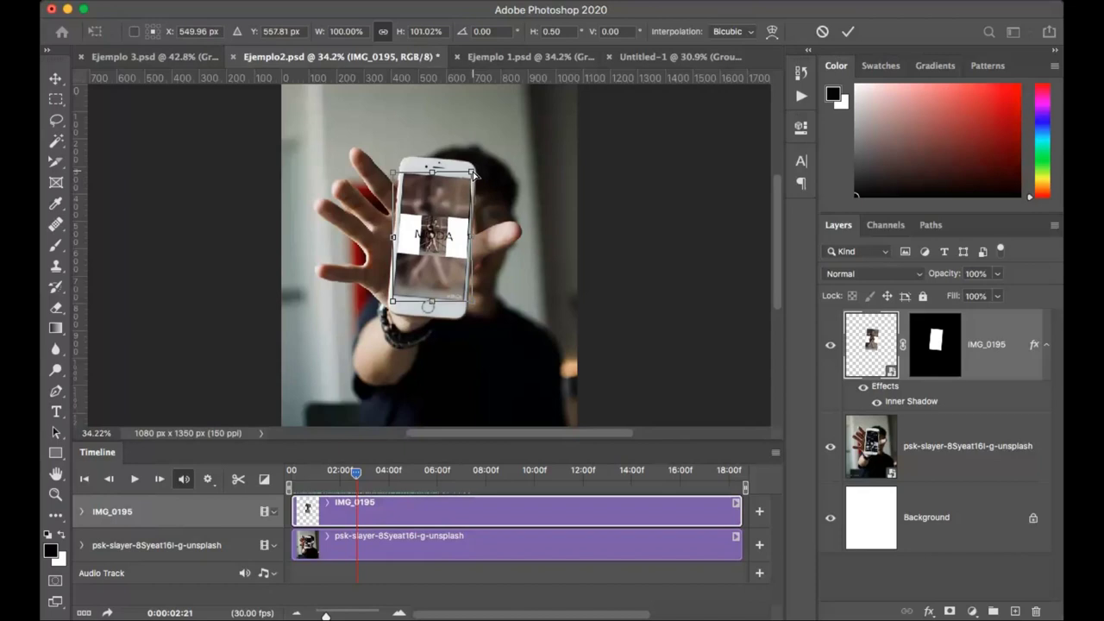
left_click(848, 32)
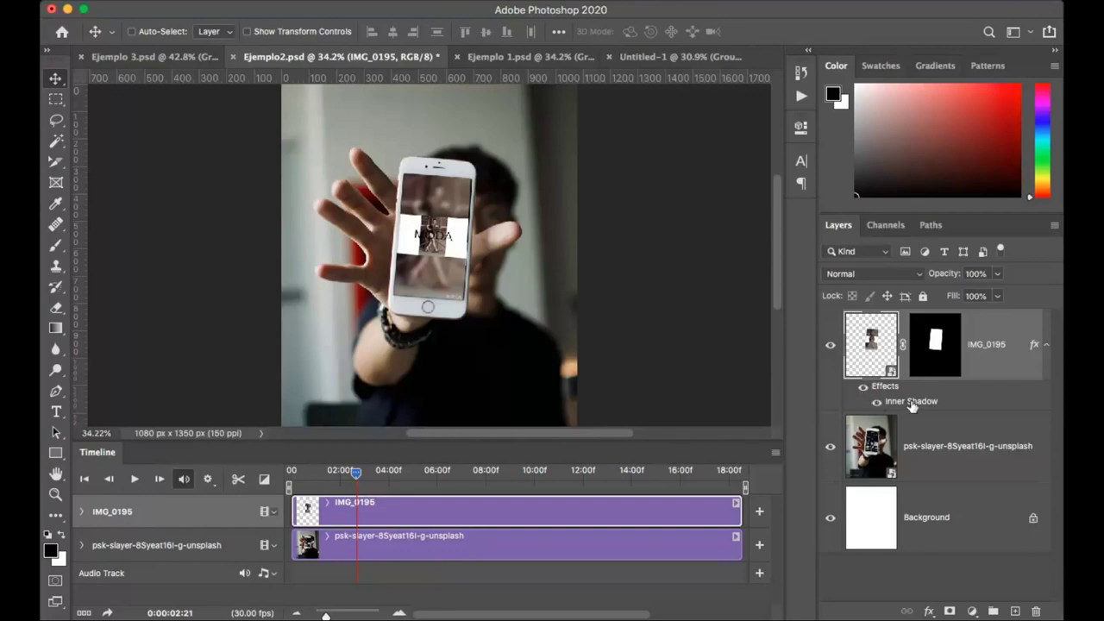
Step: Pull the IMG_0195 video's upper-right corner slightly outward so it reaches the right edge of the phone screen
key("z")
left_click_drag(429, 233, 486, 300)
key("v")
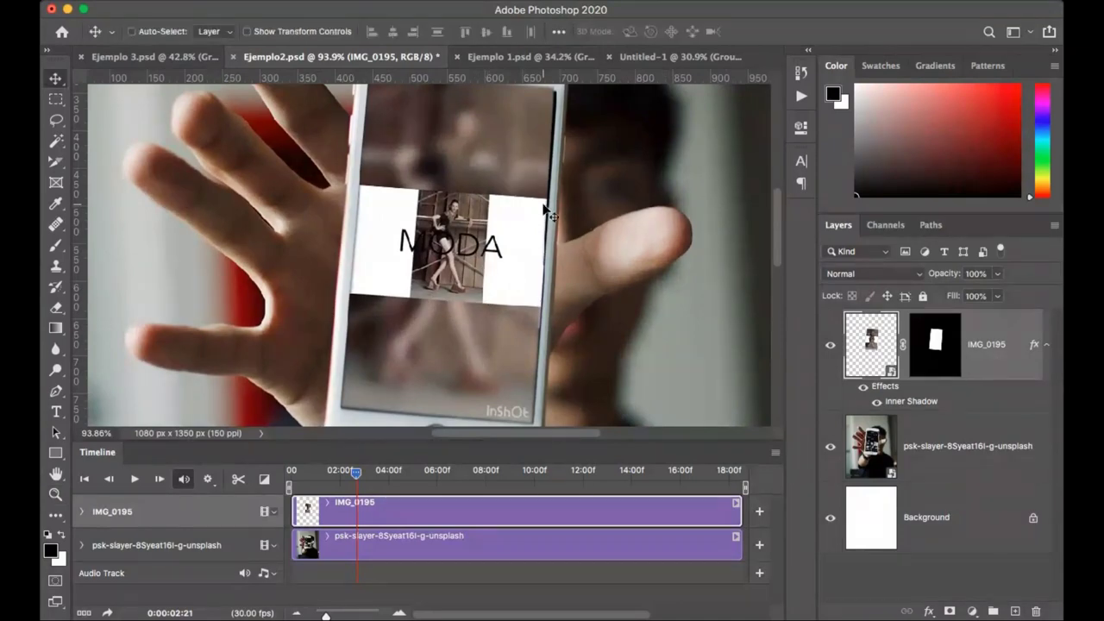
scroll(542, 228, "up", 2)
key("ctrl+t")
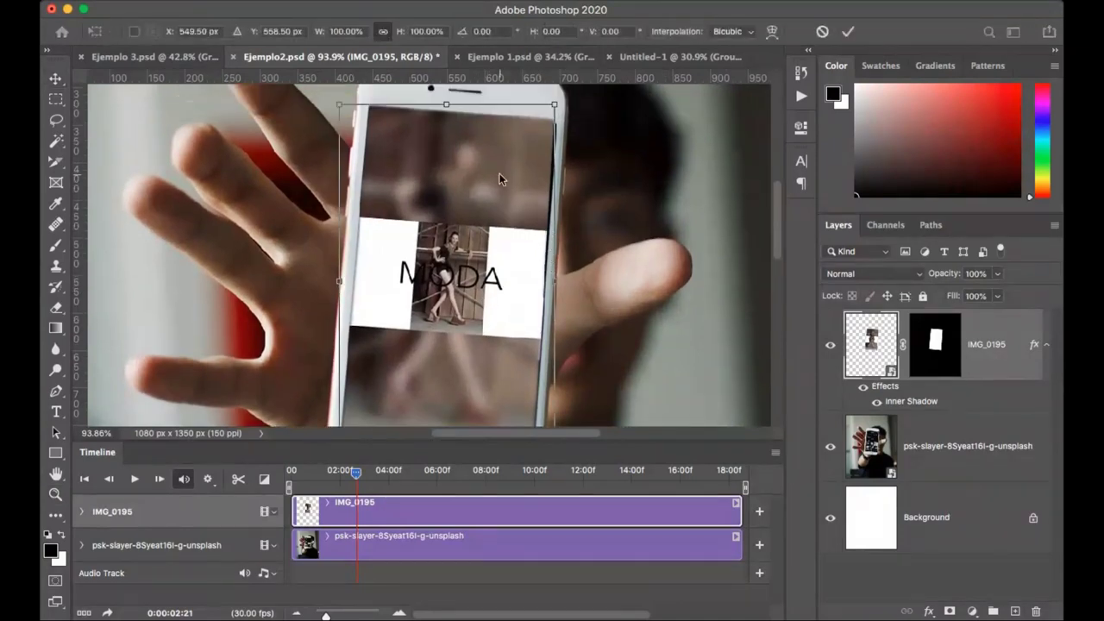
left_click_drag(554, 105, 556, 108)
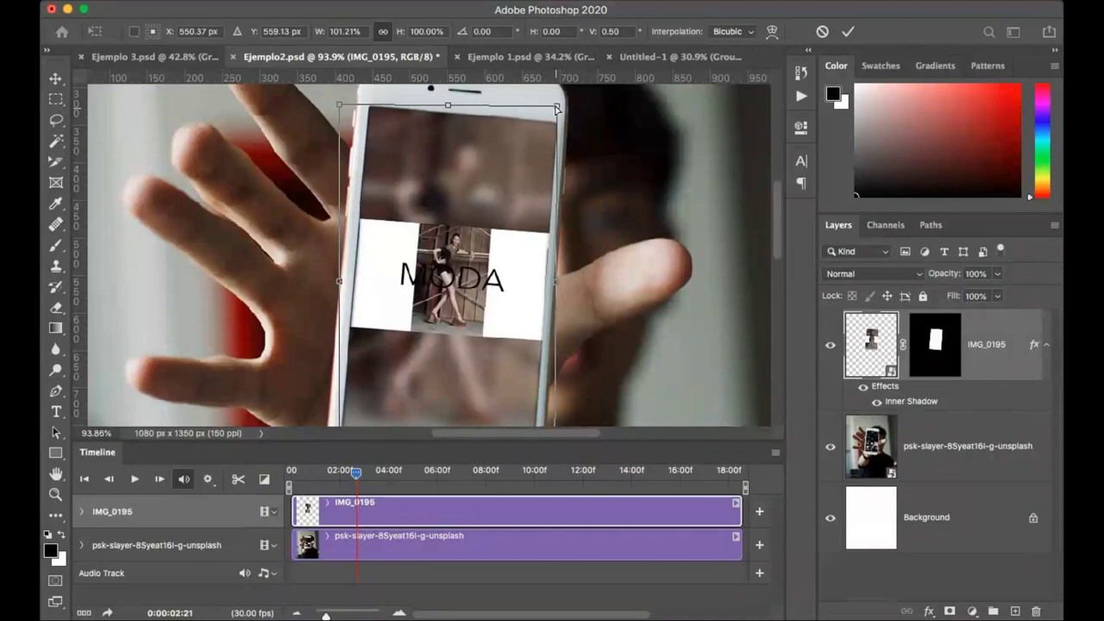
left_click(848, 31)
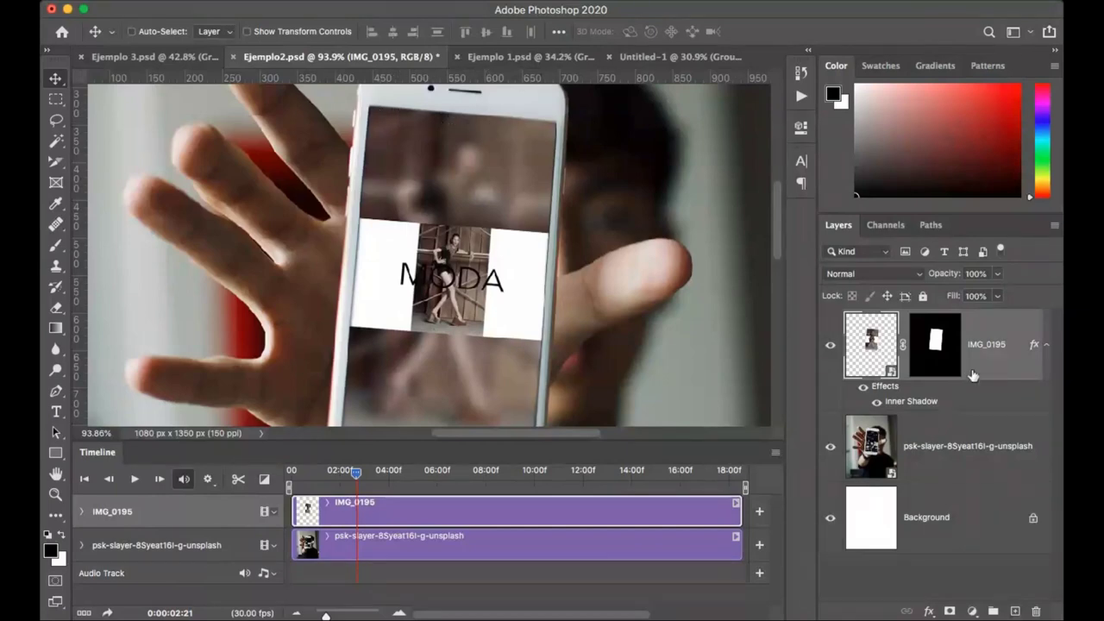
Step: Select the IMG_0195 layer mask and play the whole composition from 0:00:00:04 to about 0:00:04:24
left_click(925, 340)
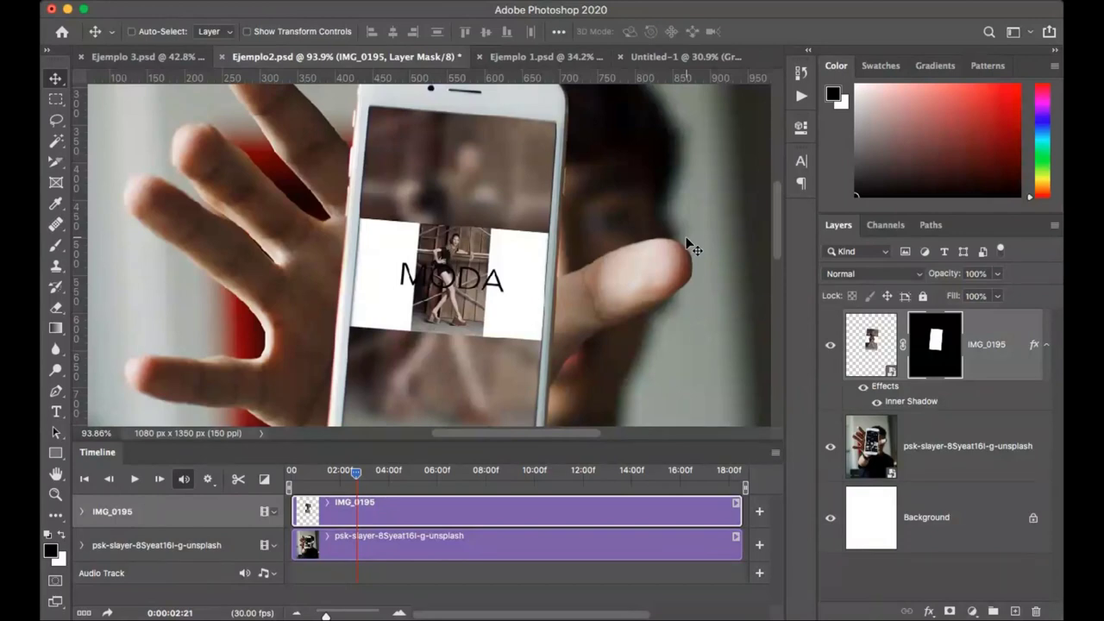
key("super+minus")
key("super+minus")
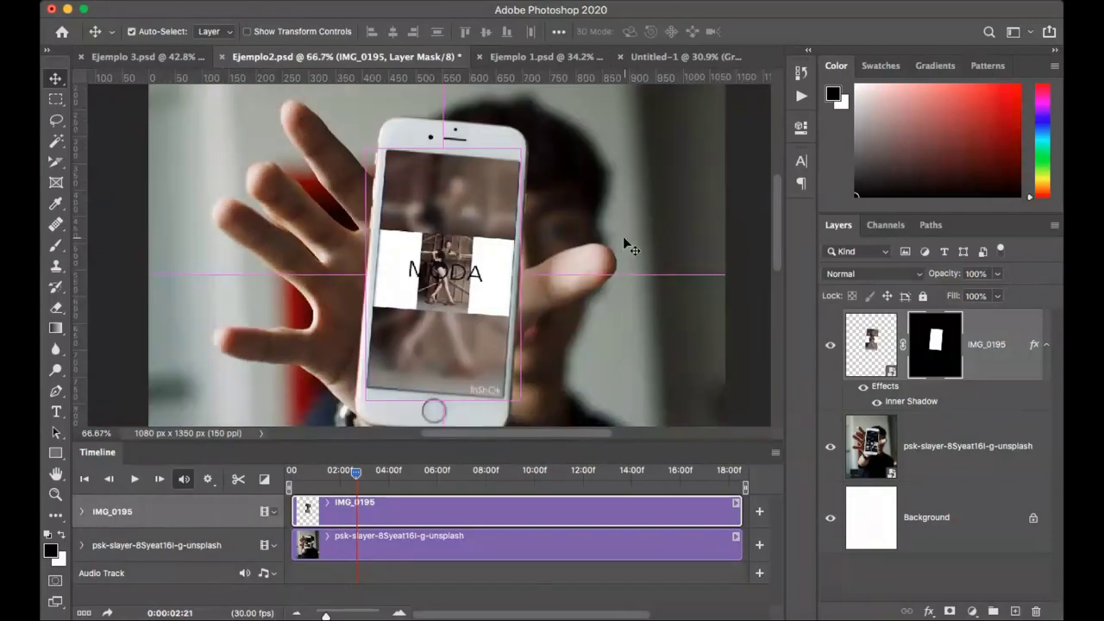
key("super+minus")
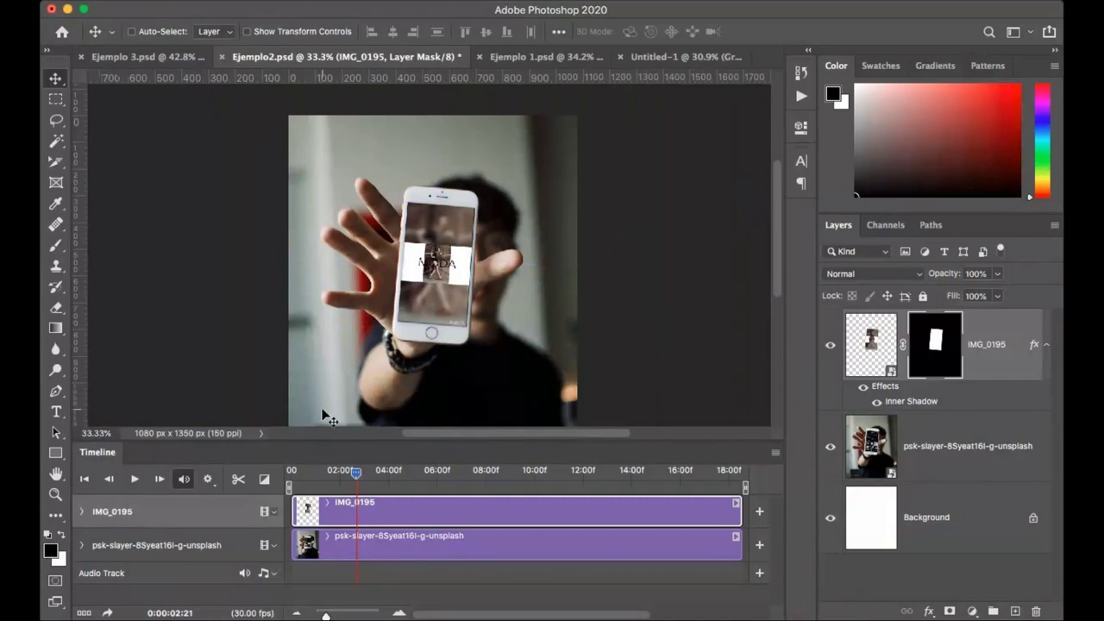
left_click_drag(355, 472, 294, 473)
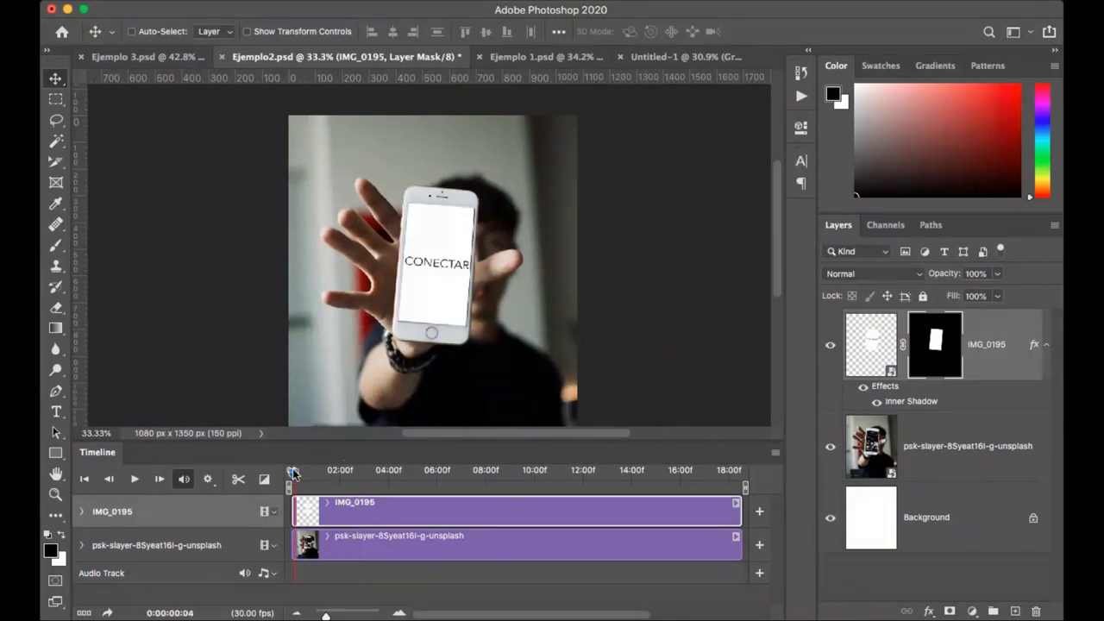
key("space")
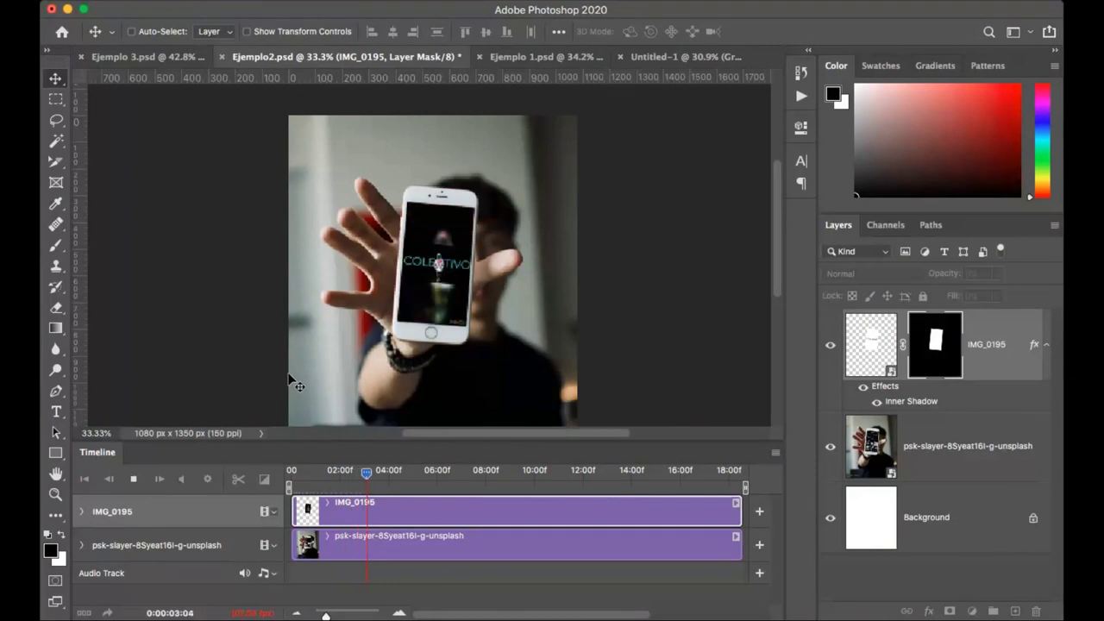
key("space")
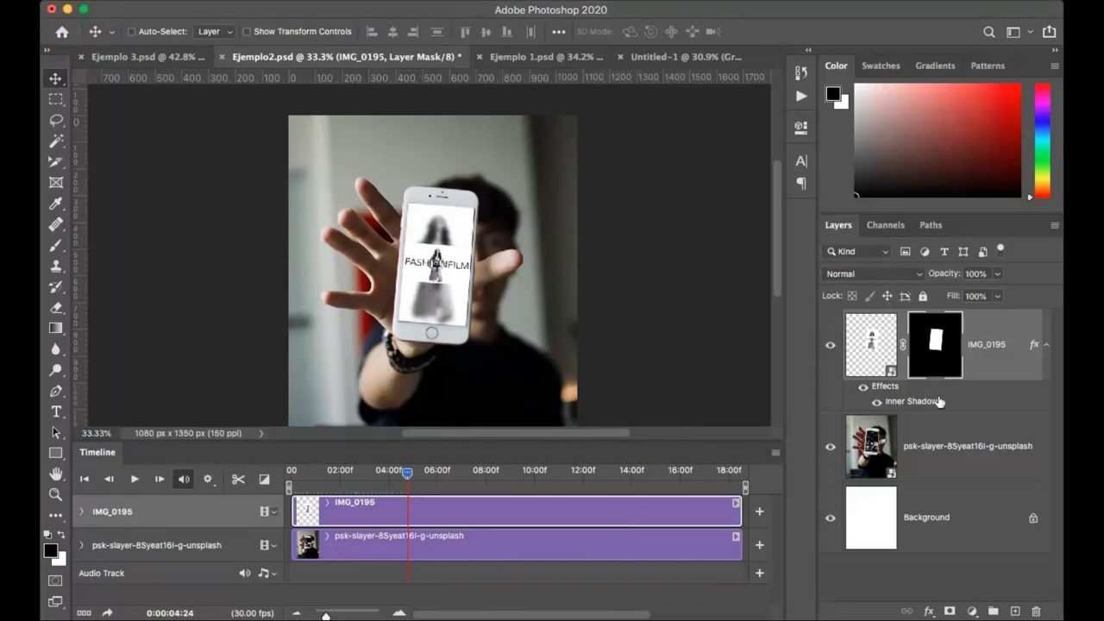
Step: Examine the video's edges up close and check the IMG_0195 layer's Inner Shadow settings, then collapse its effects list
left_click(878, 390)
key("z")
left_click_drag(413, 262, 495, 346)
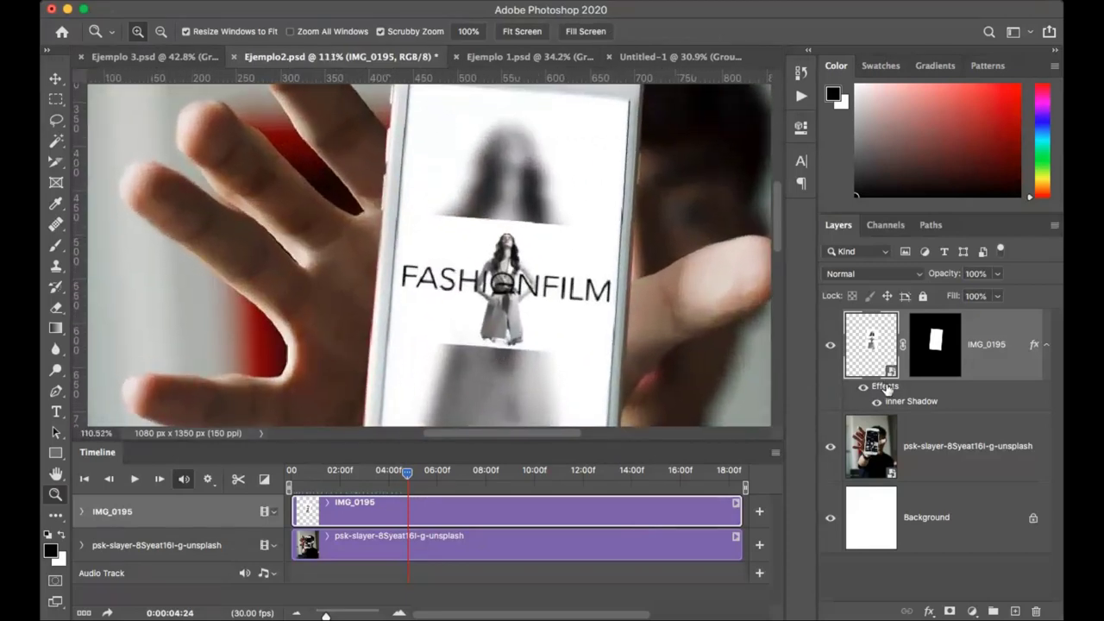
left_click(1043, 346)
left_click(1041, 346)
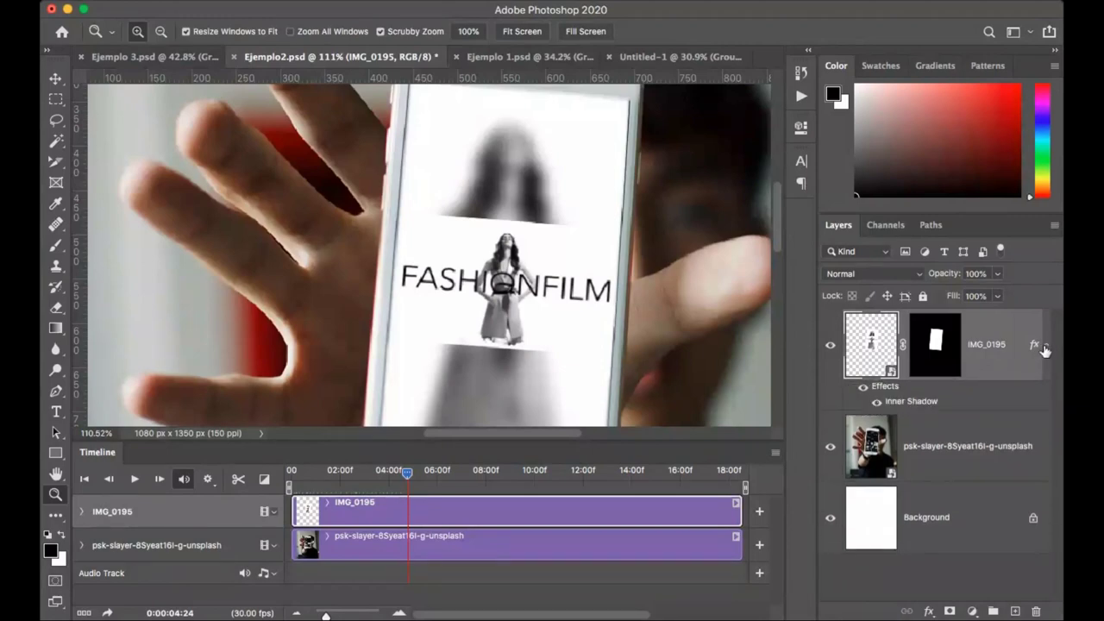
double_click(986, 396)
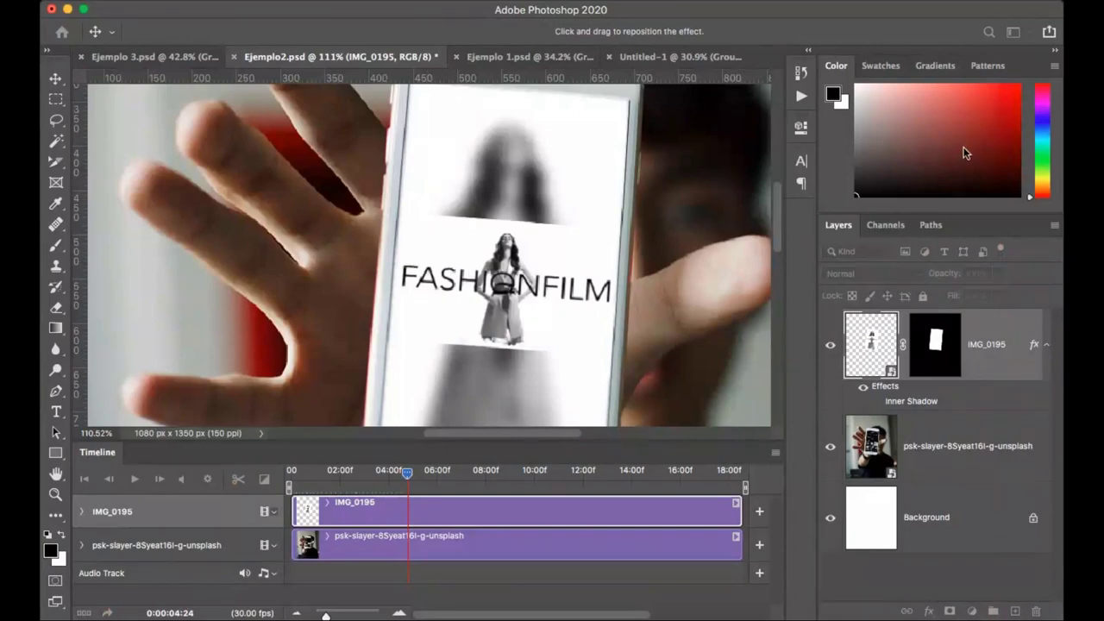
key("Return")
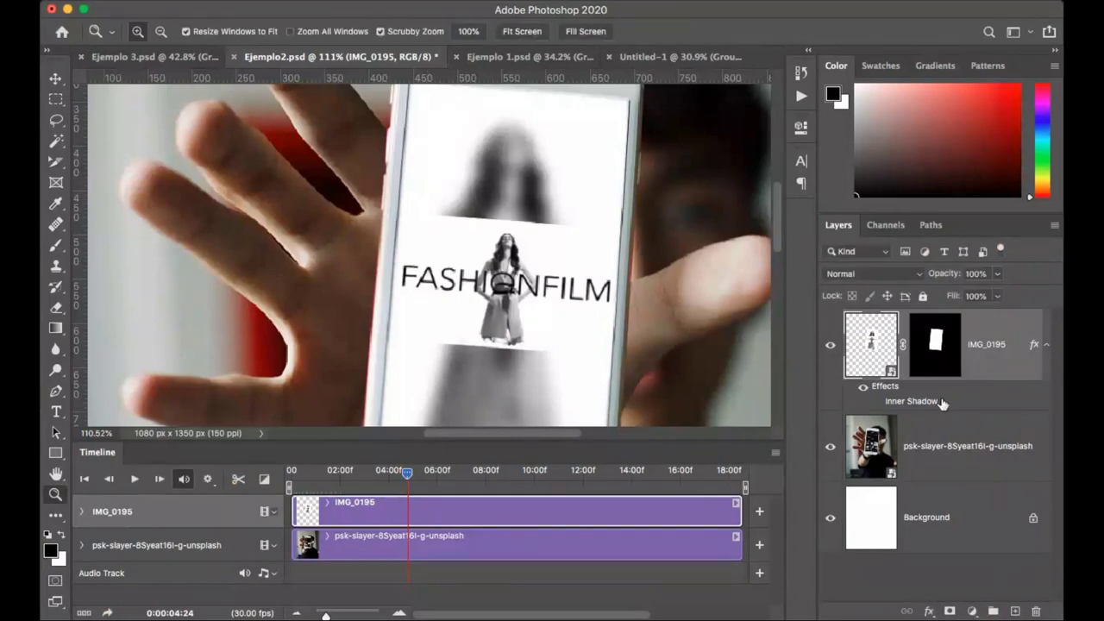
left_click(1042, 345)
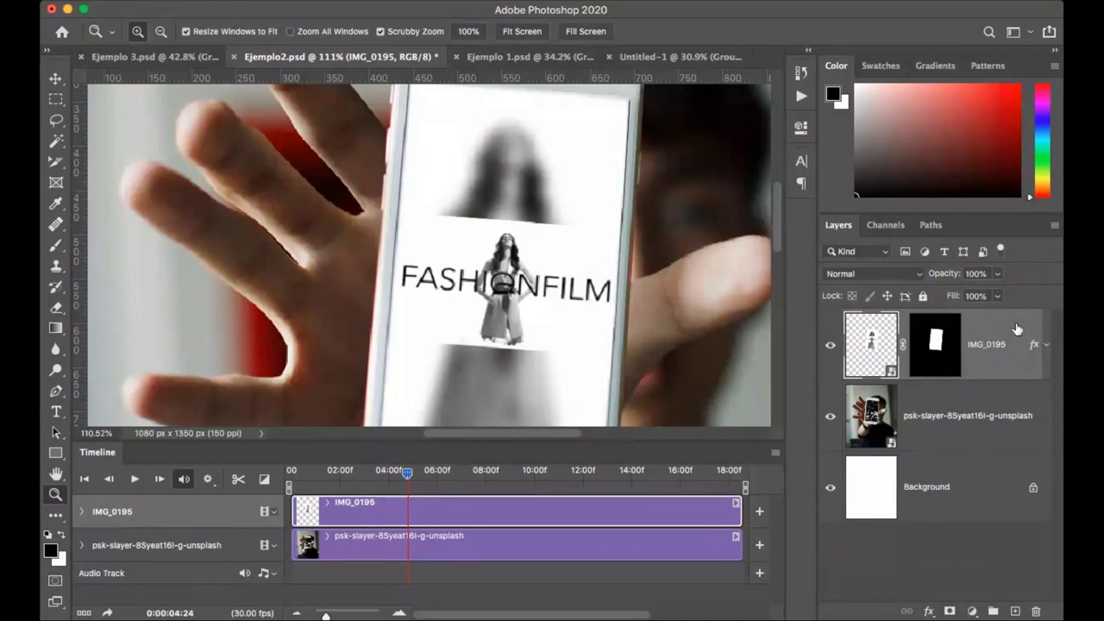
Step: Adjust the Inner Shadow on the IMG_0195 layer, including its colour, to soften the edges inside the phone screen
key("space")
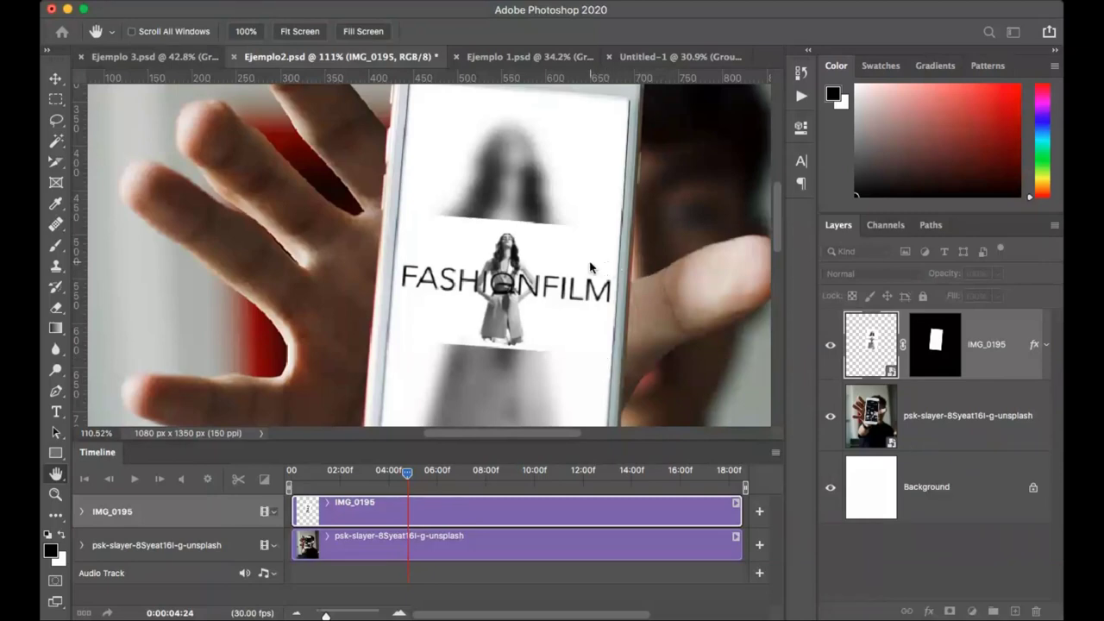
key("v")
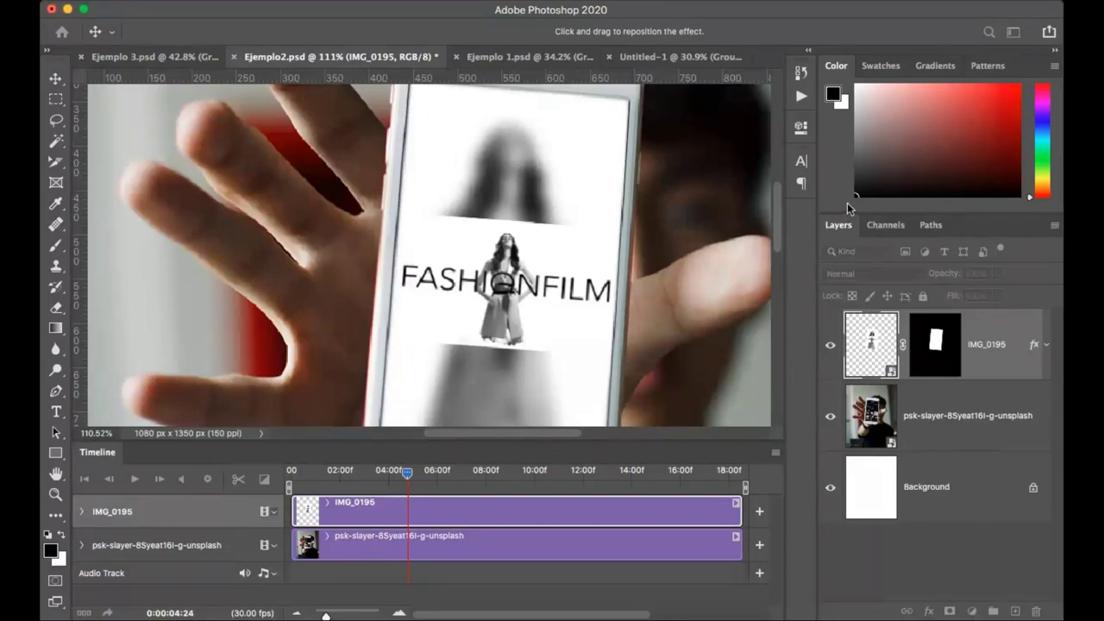
key("i")
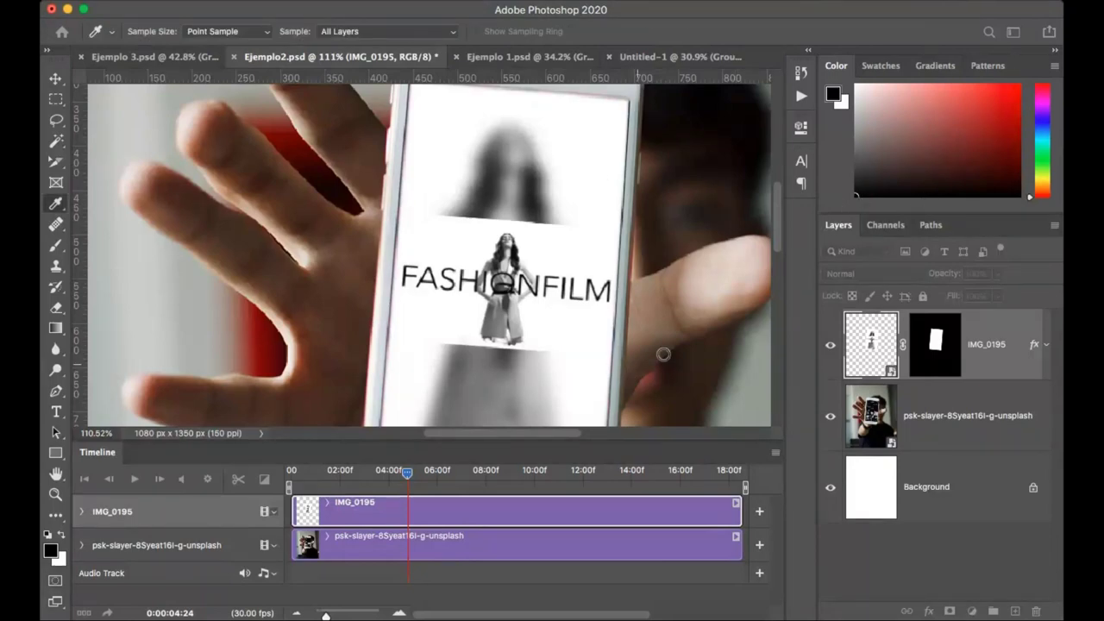
key("v")
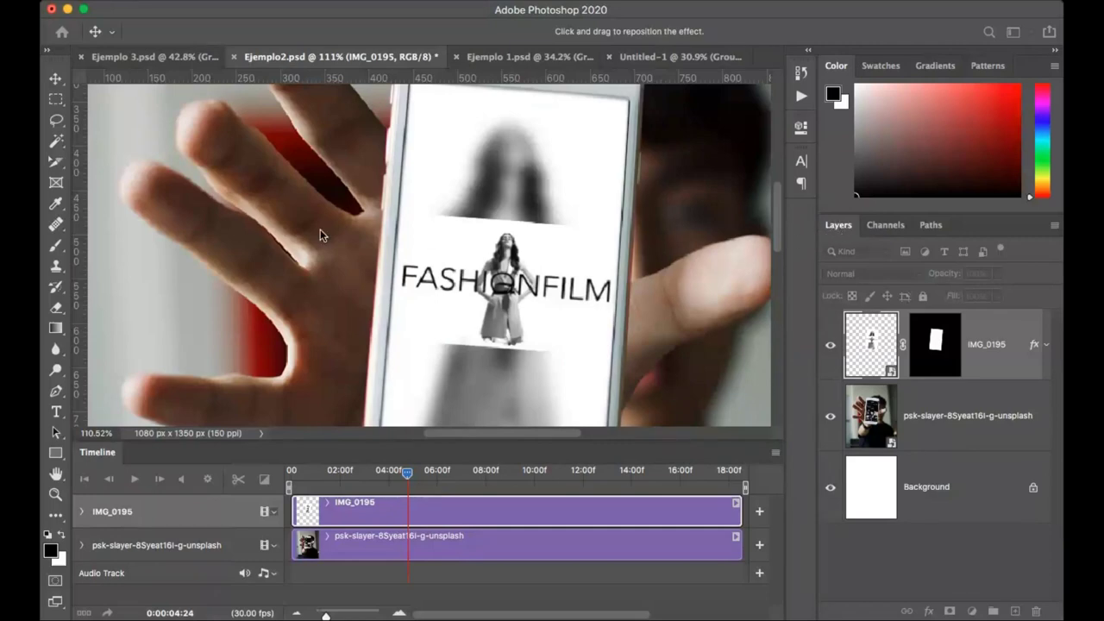
key("super+minus")
key("super+minus")
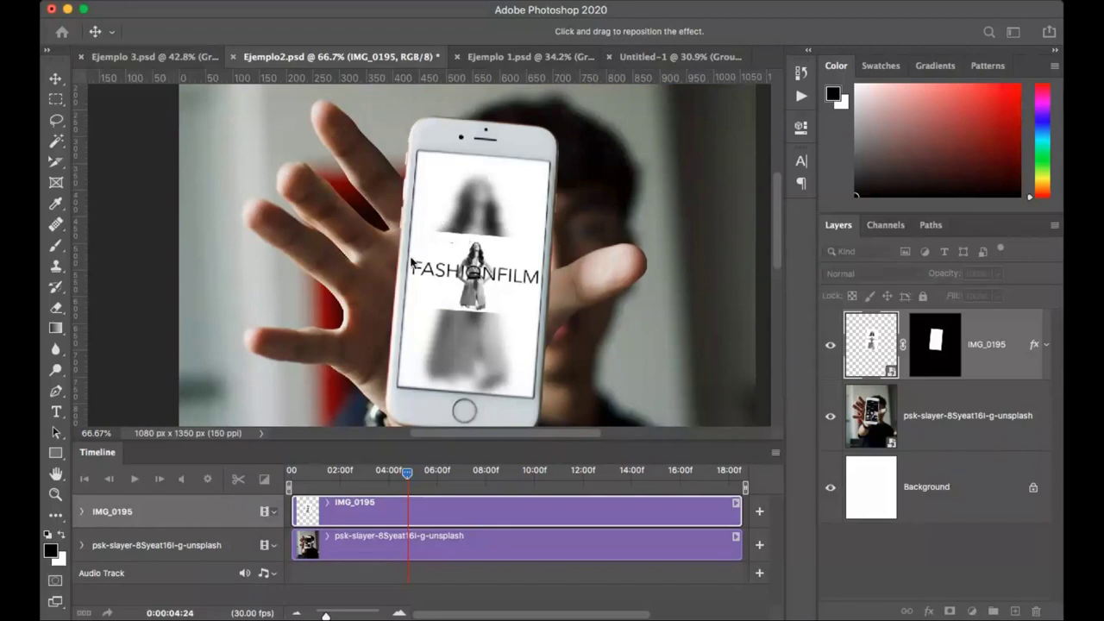
key("z")
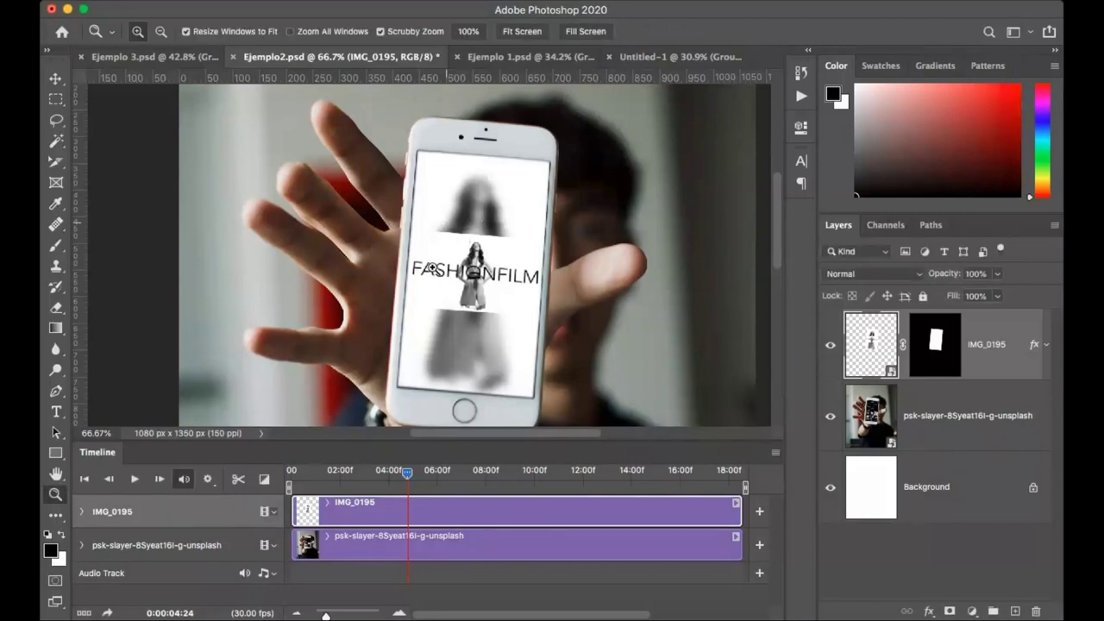
Step: Inspect the inner shadow along the phone screen's left edge and review its layer style settings again
left_click(434, 270)
left_click(411, 271)
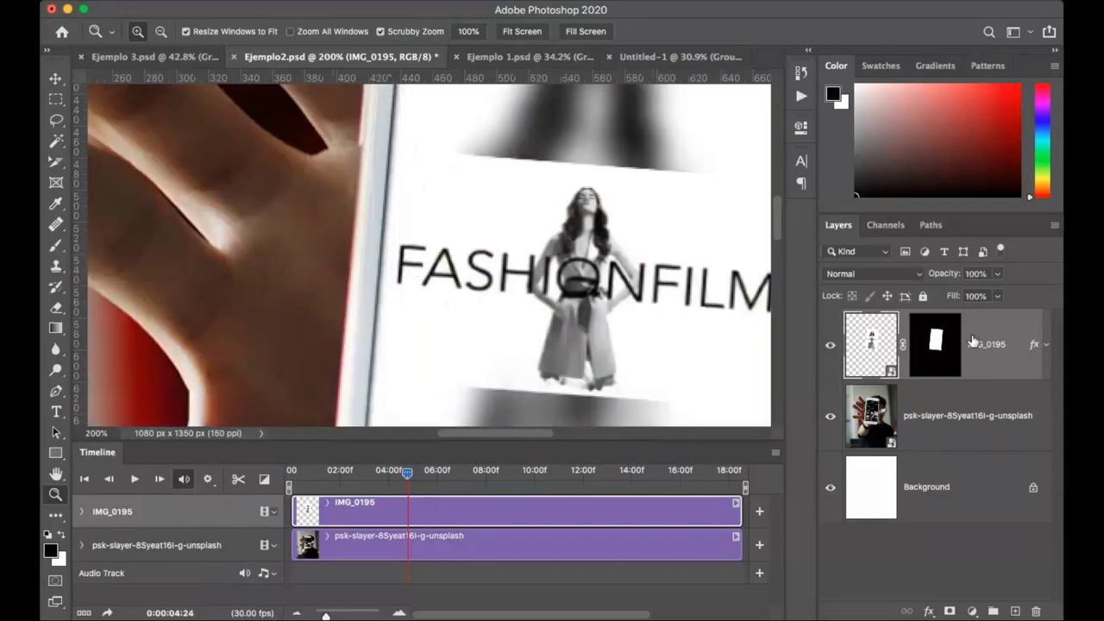
key("h")
key("v")
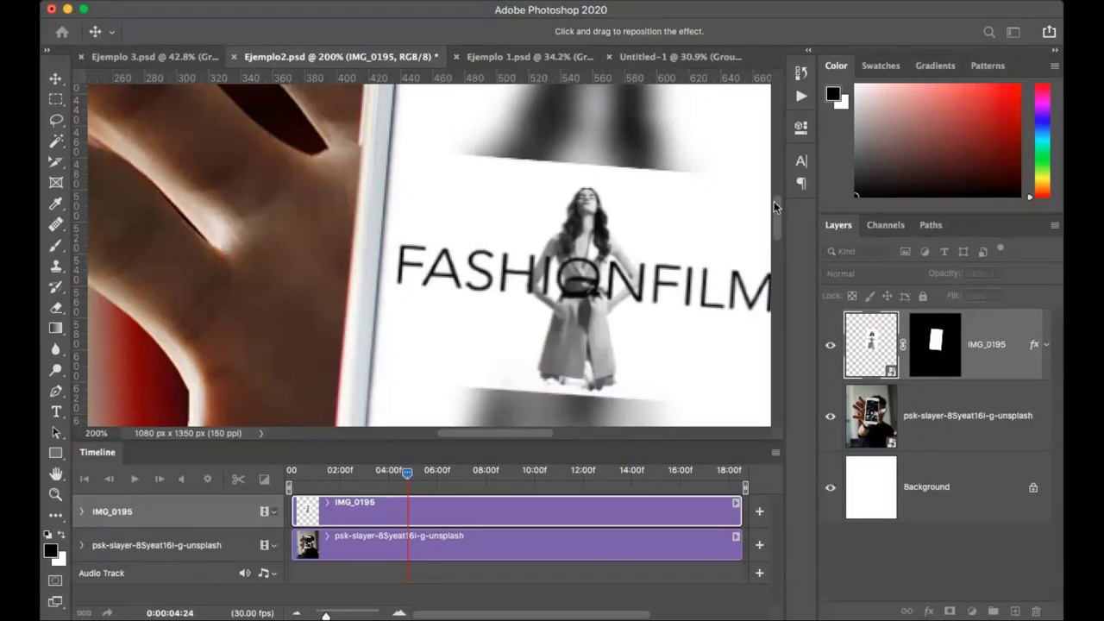
key("z")
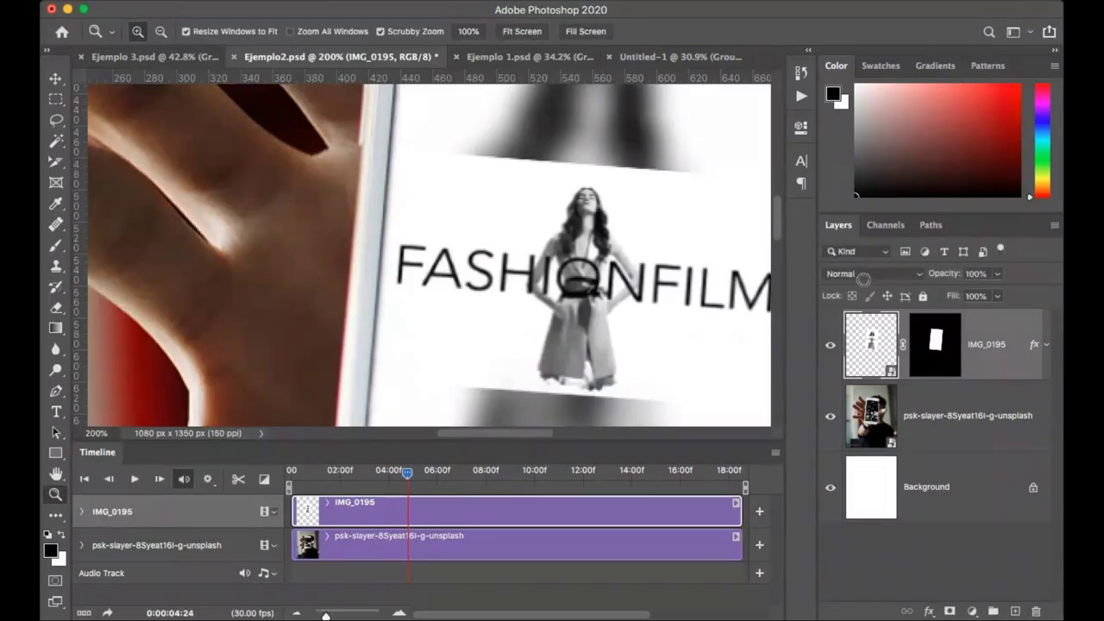
key("super+1")
key("super+minus")
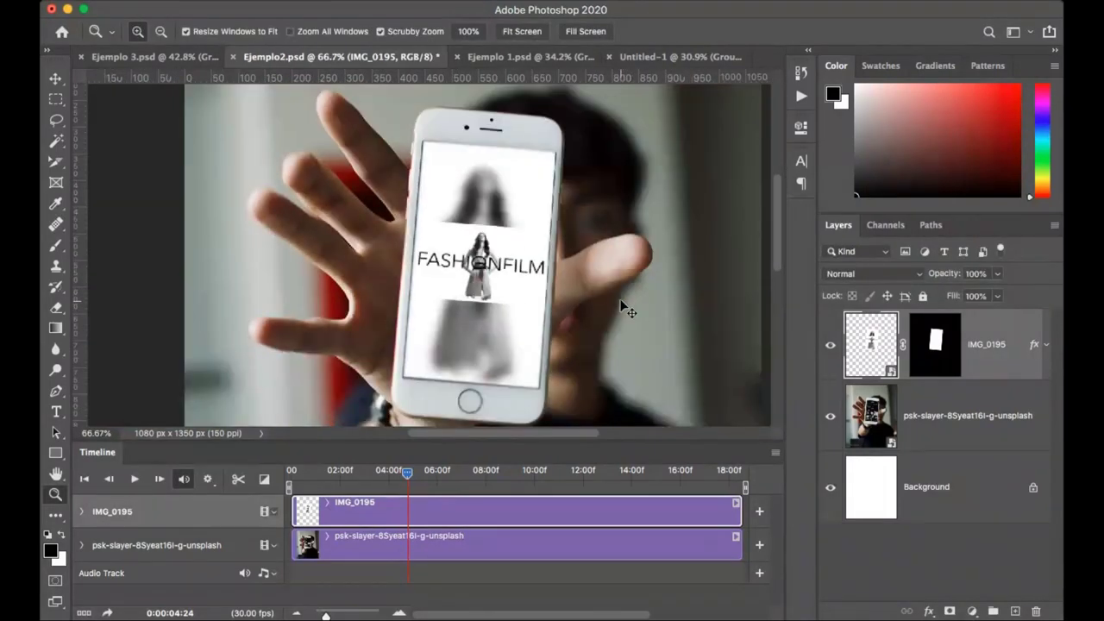
Step: Play the phone composition to about 0:00:07:15 and return the playhead to 0:00:02:22
key("super+0")
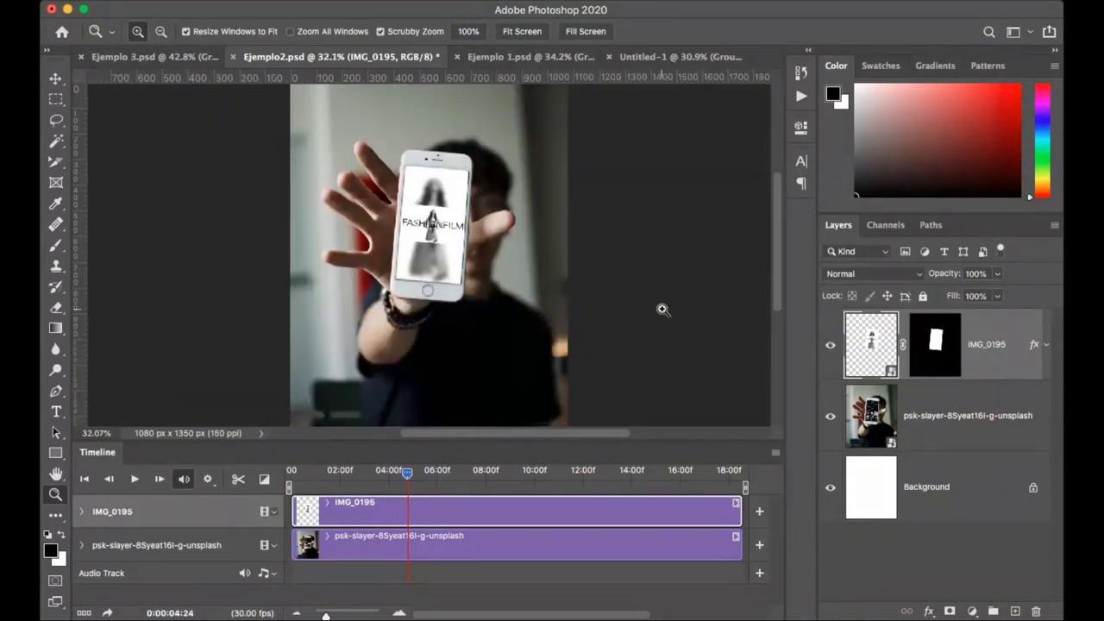
key("space")
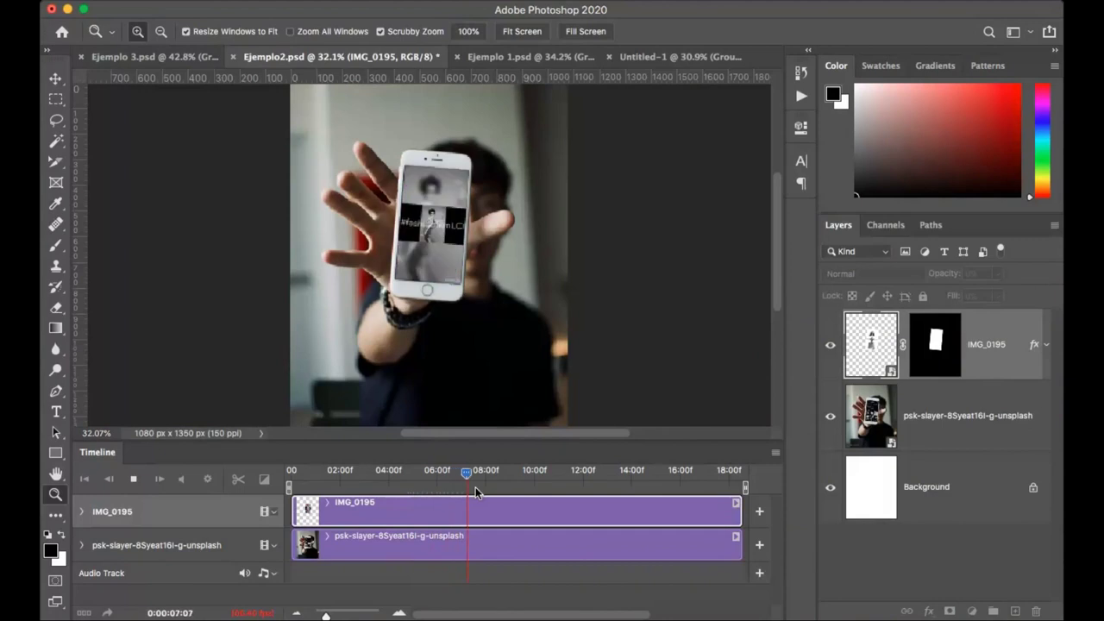
key("space")
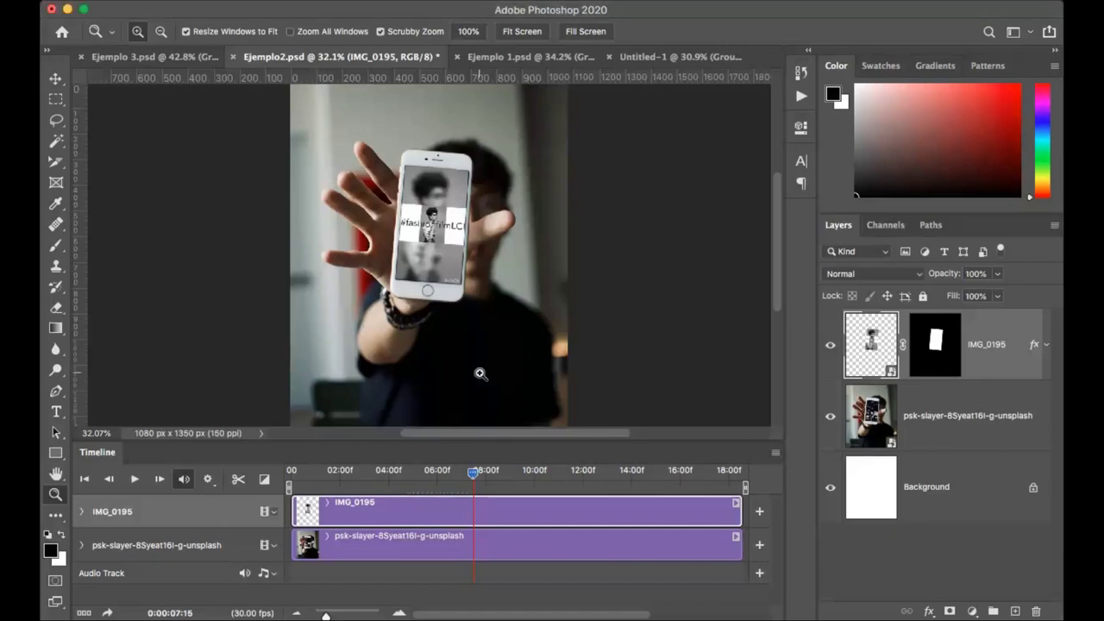
left_click_drag(474, 472, 352, 471)
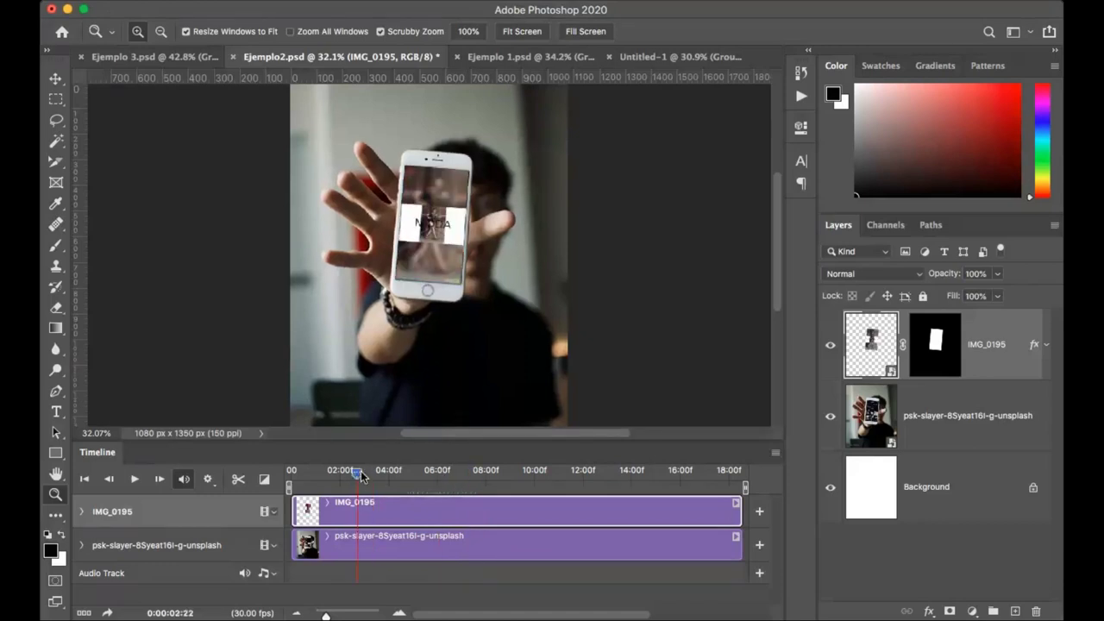
Step: In Ejemplo 3.psd, go to 0:00:00:25 and expand Group 1 in the timeline to examine the camera flash clip
left_click(157, 60)
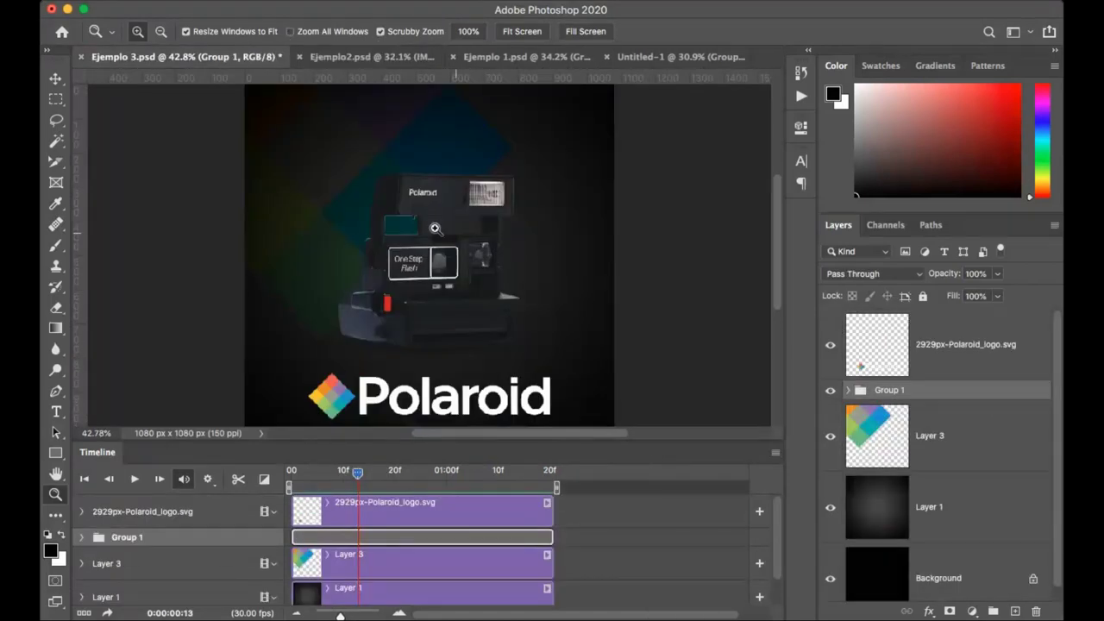
left_click_drag(357, 479, 419, 488)
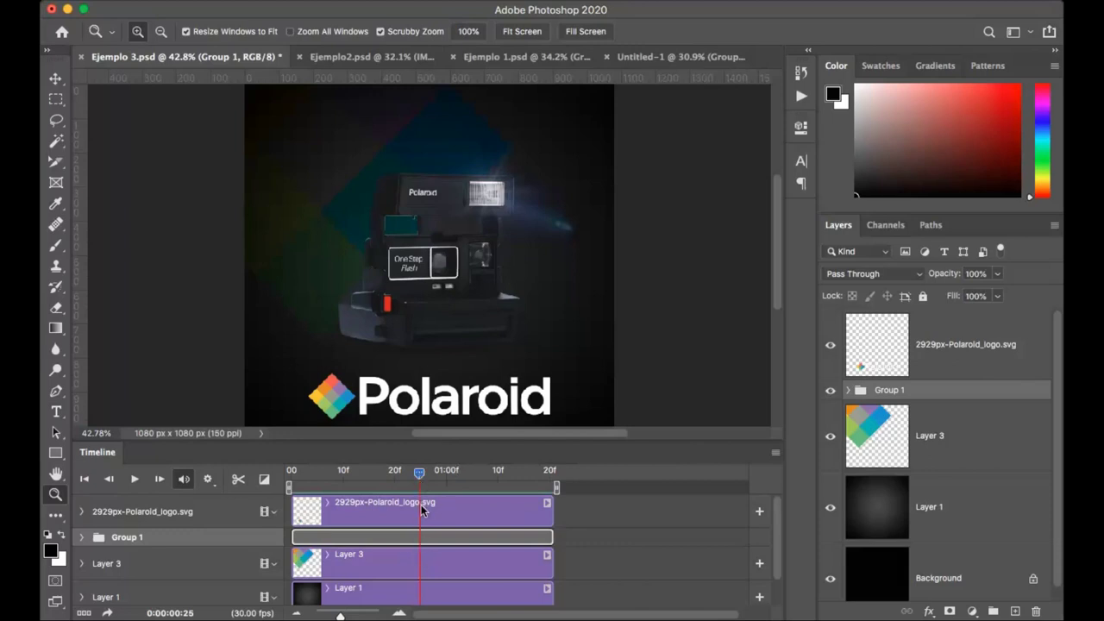
scroll(510, 531, "down", 1)
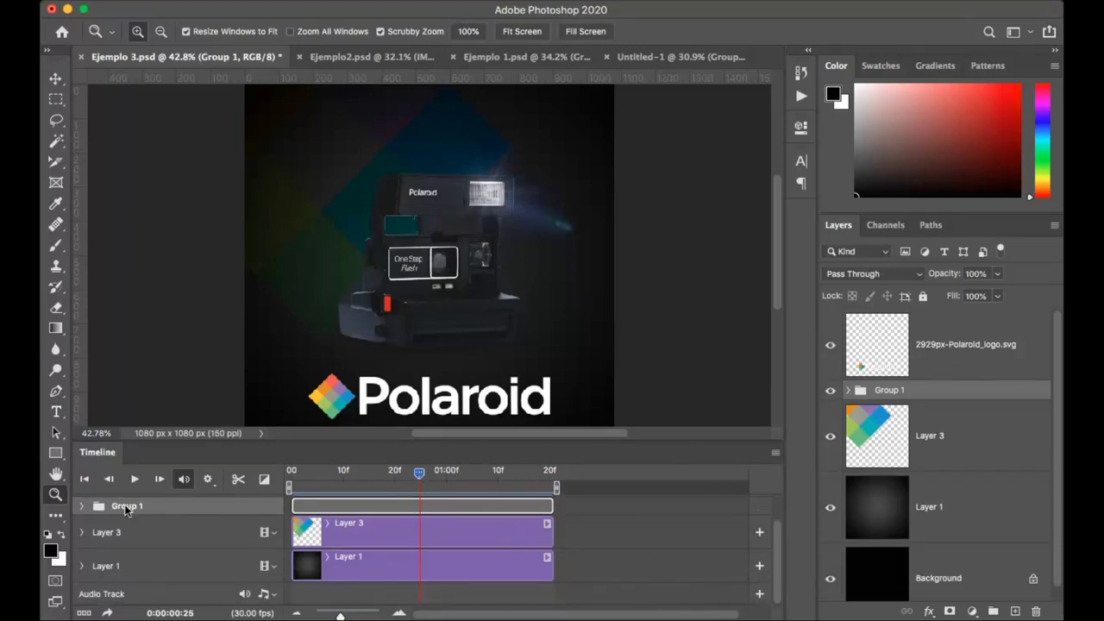
left_click(82, 506)
scroll(406, 539, "down", 1)
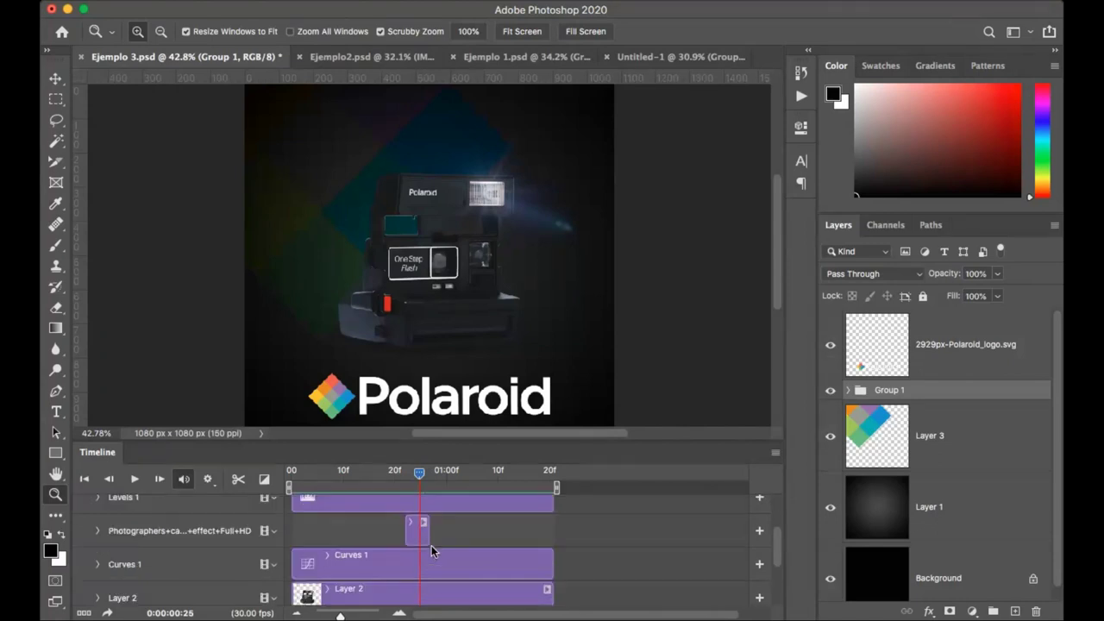
left_click_drag(419, 474, 419, 480)
key("v")
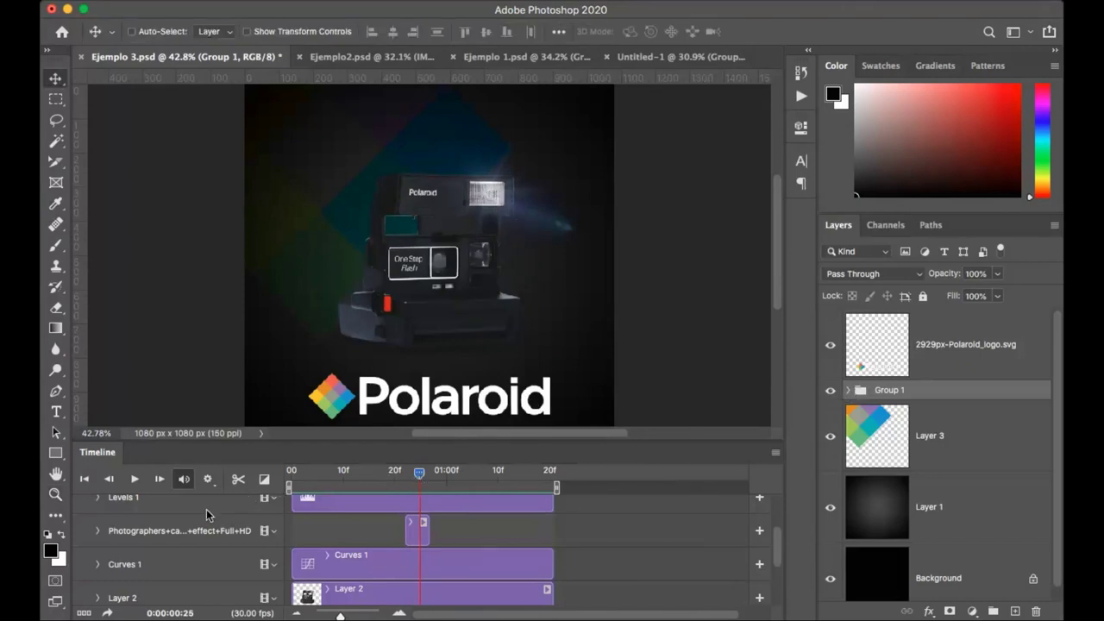
scroll(205, 519, "up", 3)
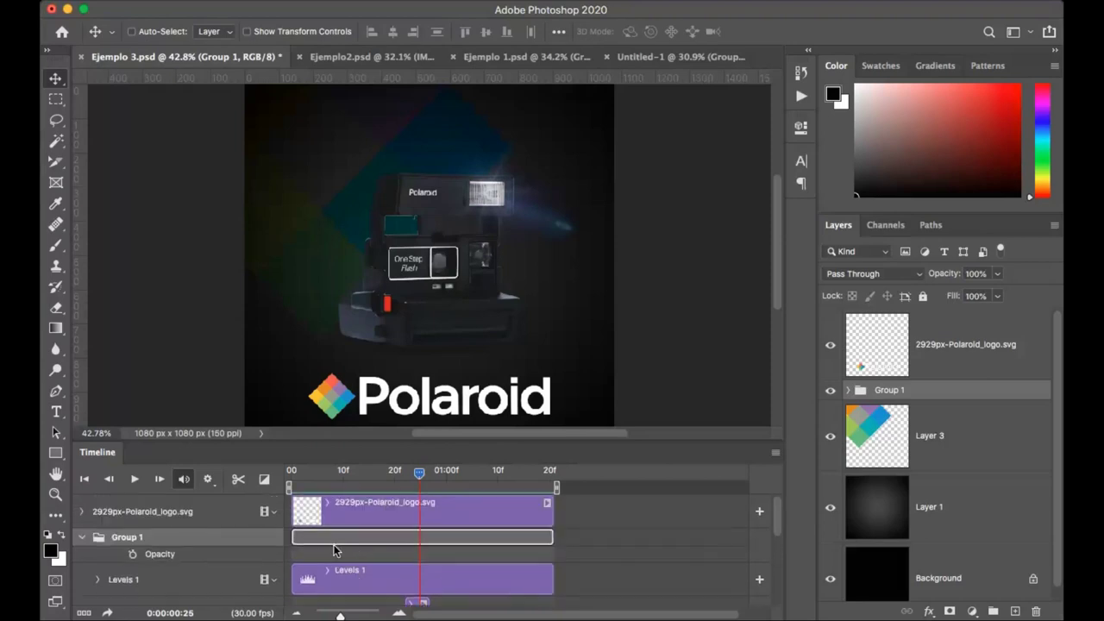
Step: Collapse Group 1 in the timeline and toggle Layer 1's visibility off and on to examine its effect on the background
left_click(81, 538)
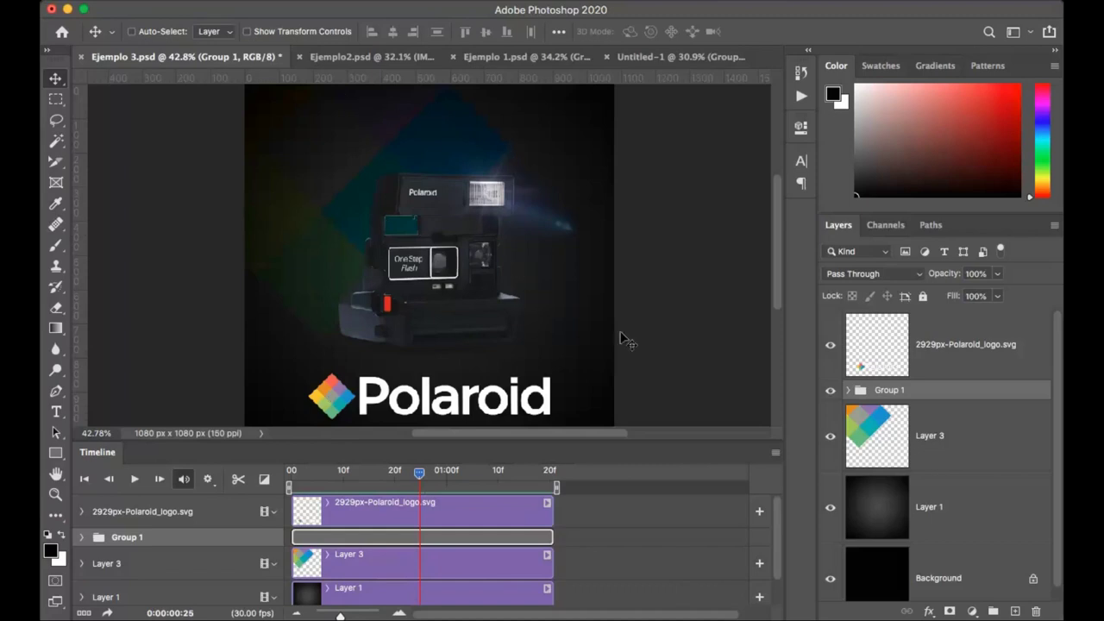
left_click(830, 508)
left_click(830, 507)
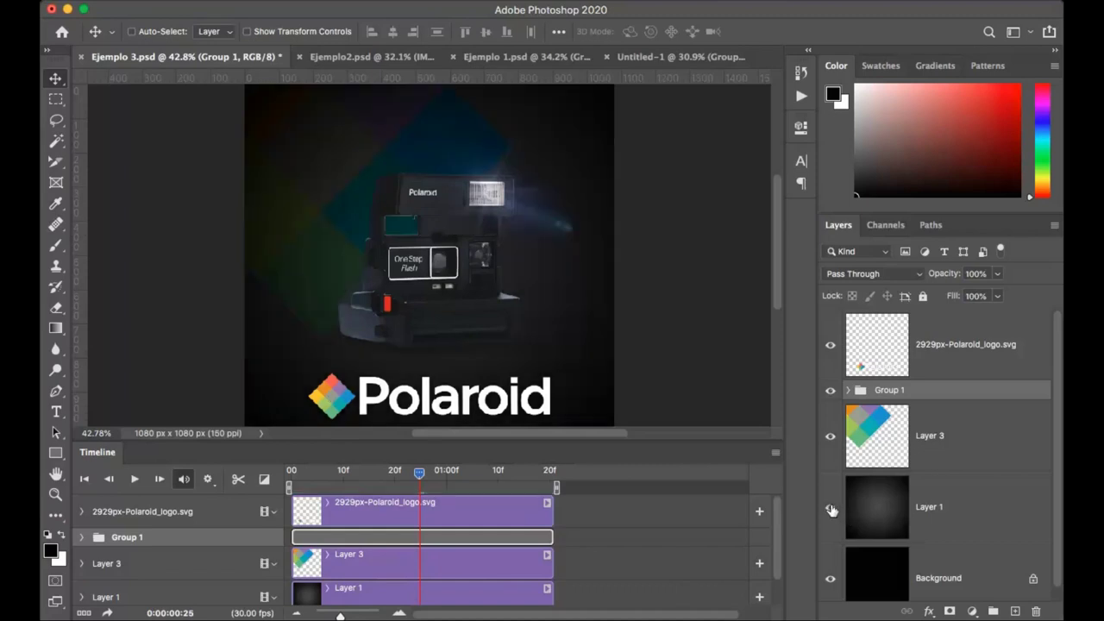
left_click(831, 509)
left_click(830, 510)
scroll(457, 262, "down", 1)
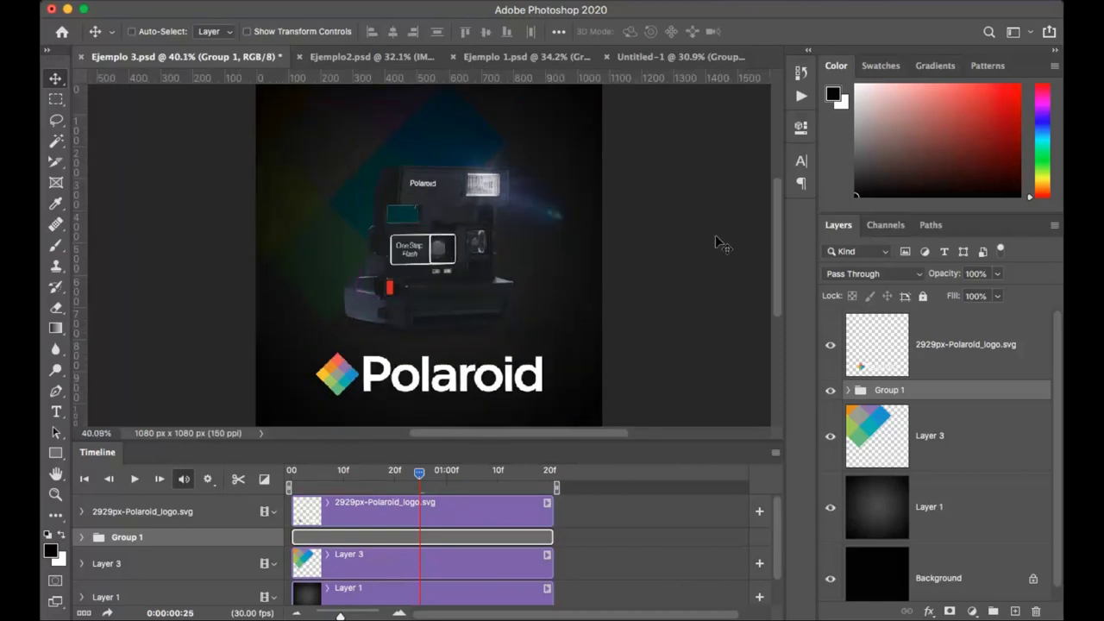
mouse_move(419, 472)
left_mouse_down()
mouse_move(360, 474)
mouse_move(421, 476)
left_mouse_up()
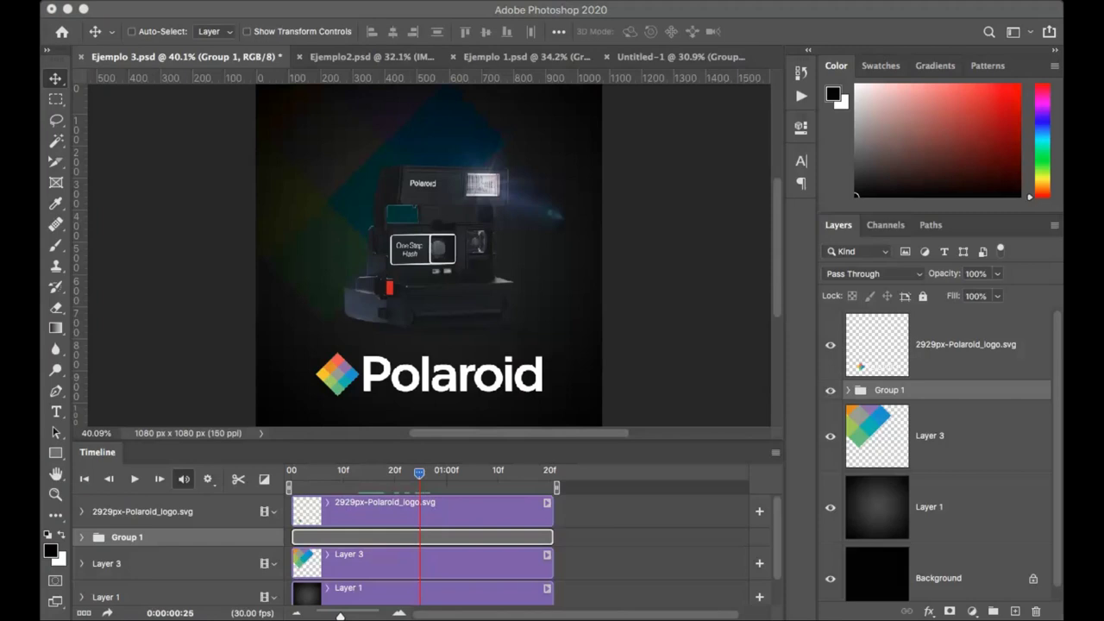
Step: Switch through Untitled-1 to Ejemplo2.psd and play the phone-screen animation in stretches up to about 0:00:06:02
left_click(623, 432)
left_click(664, 56)
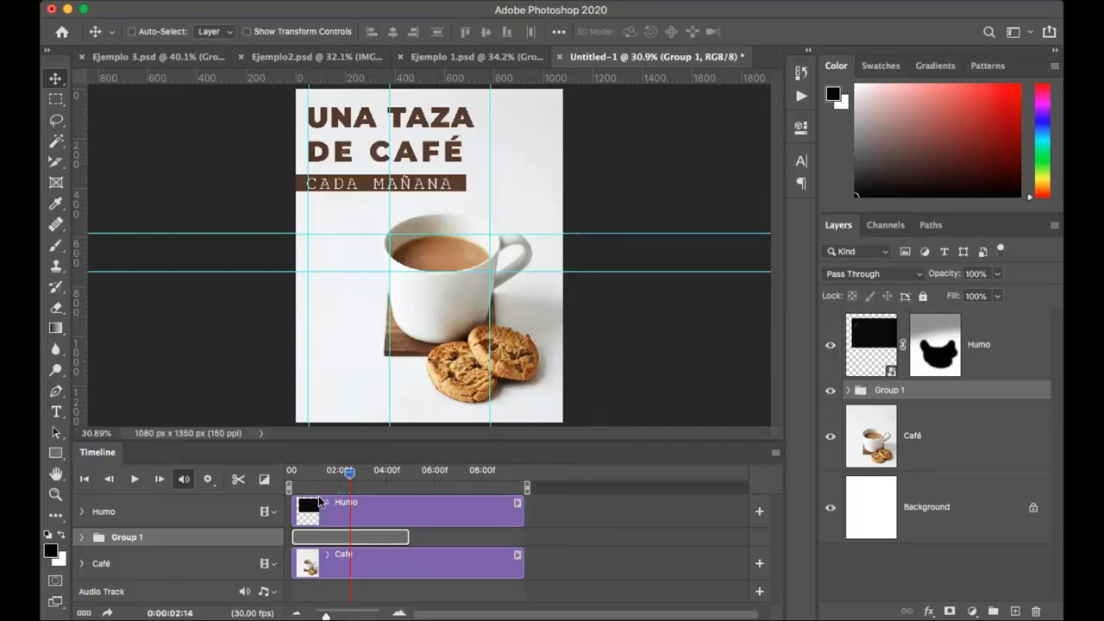
left_click(436, 59)
left_click(306, 56)
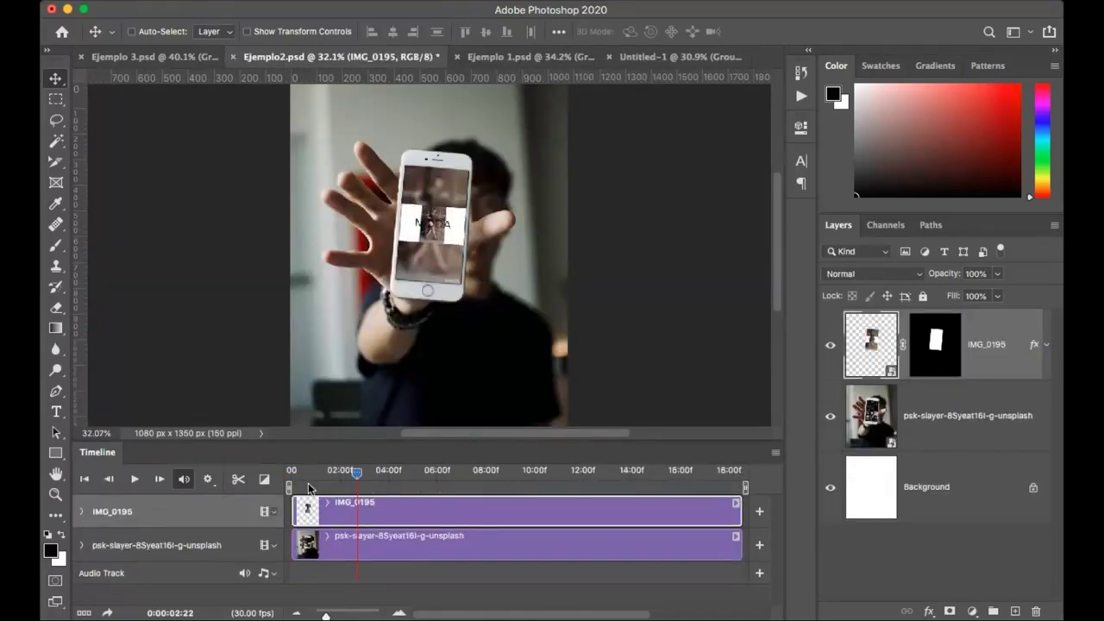
key("space")
key("space")
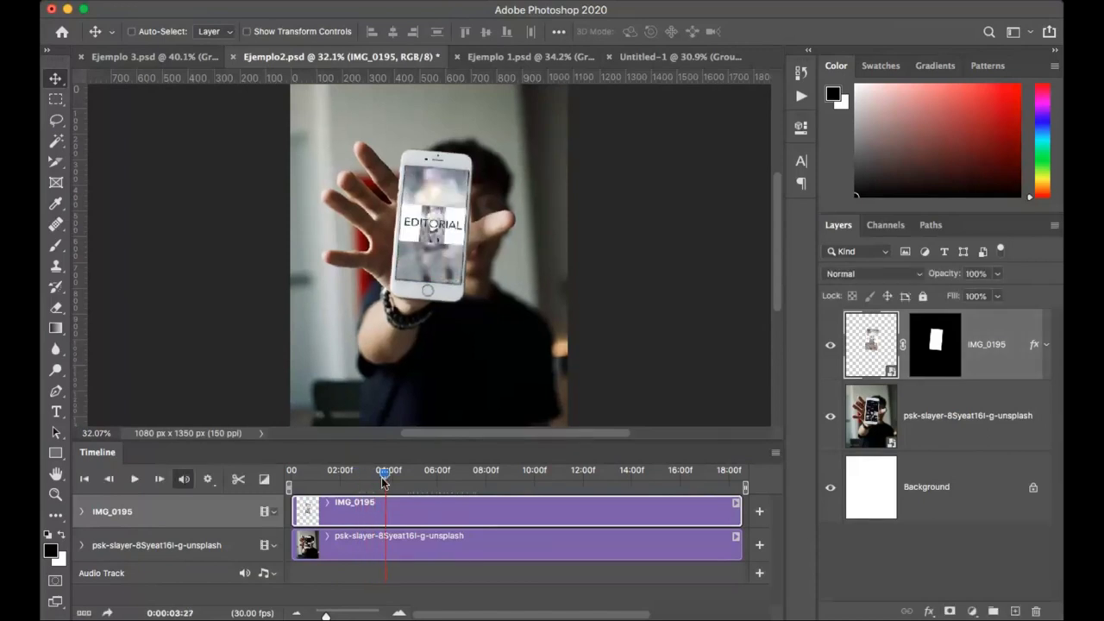
left_click_drag(401, 407, 401, 407)
key("space")
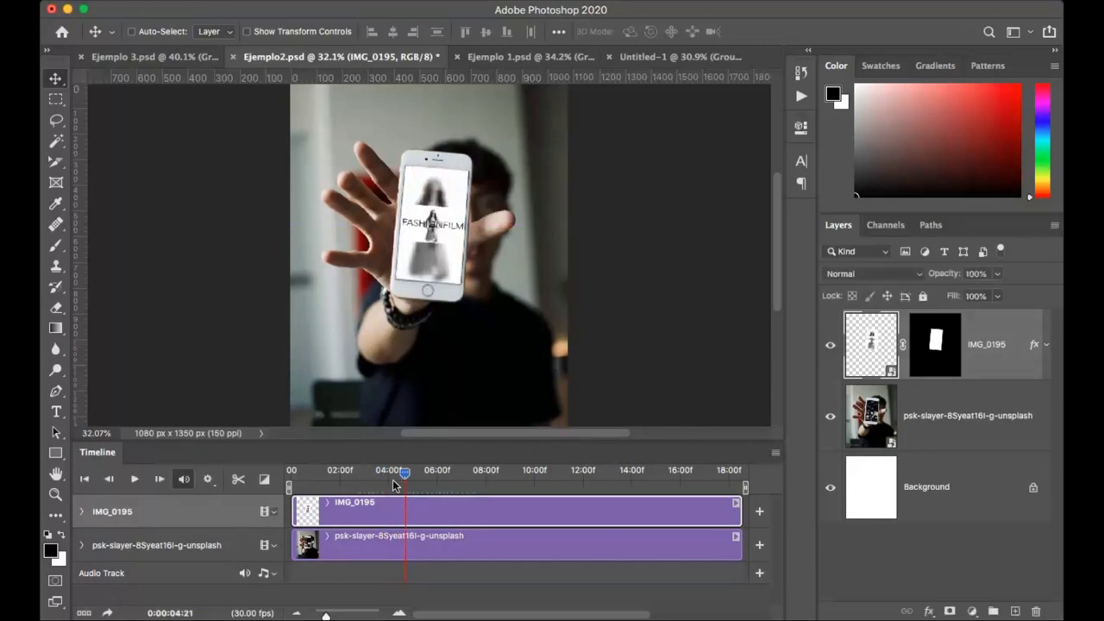
key("space")
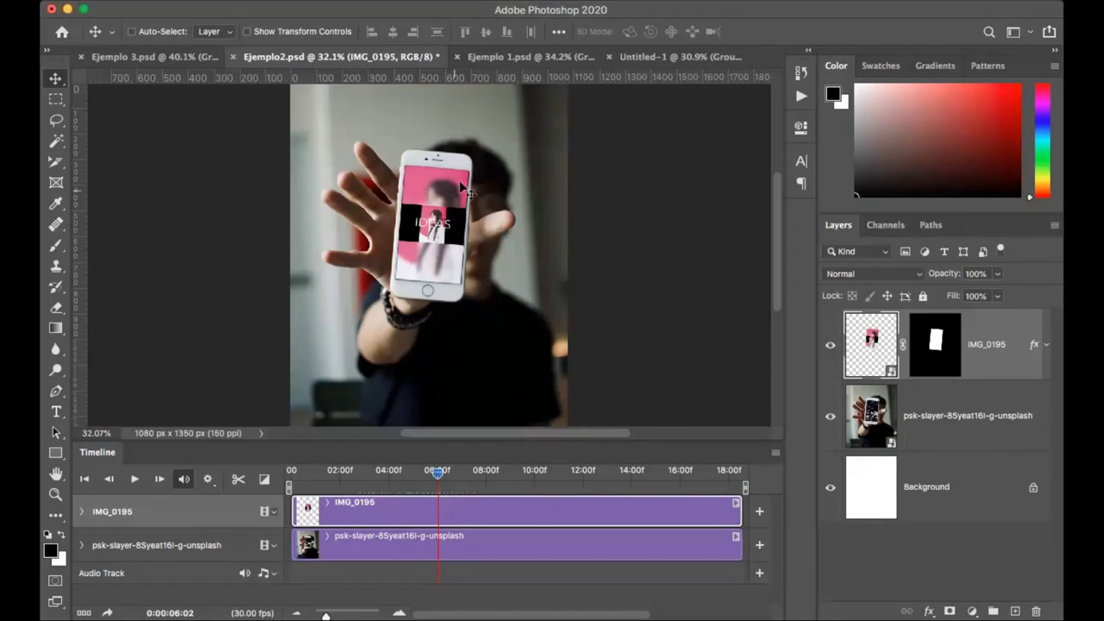
Step: Return to Ejemplo 3.psd by way of Untitled-1, convert its video timeline to a frame animation, and preview the playback
left_click(669, 56)
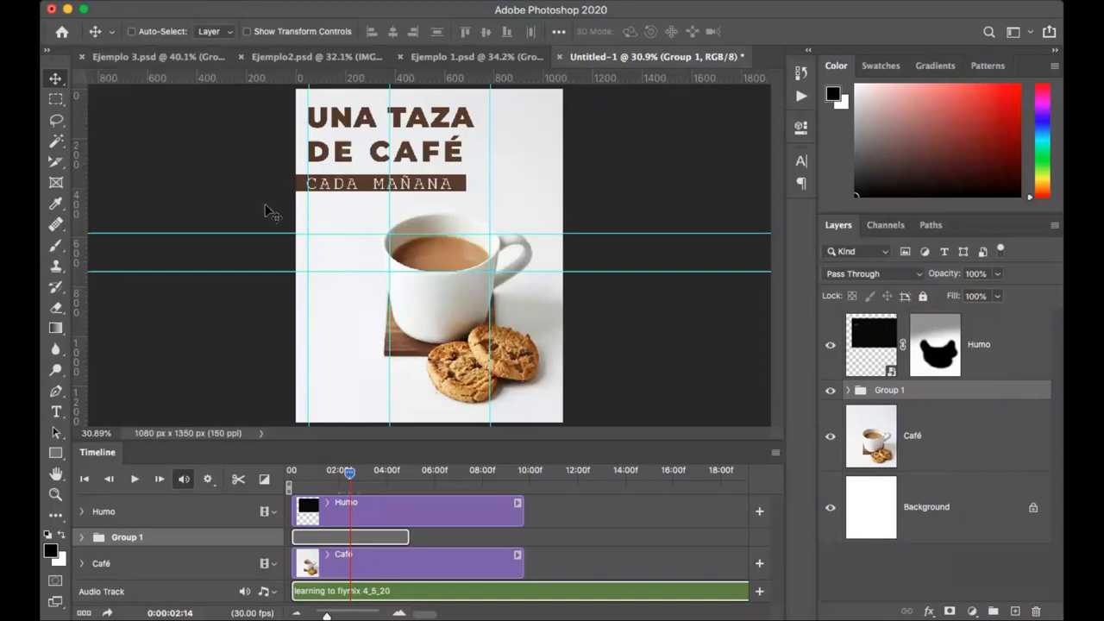
left_click(156, 59)
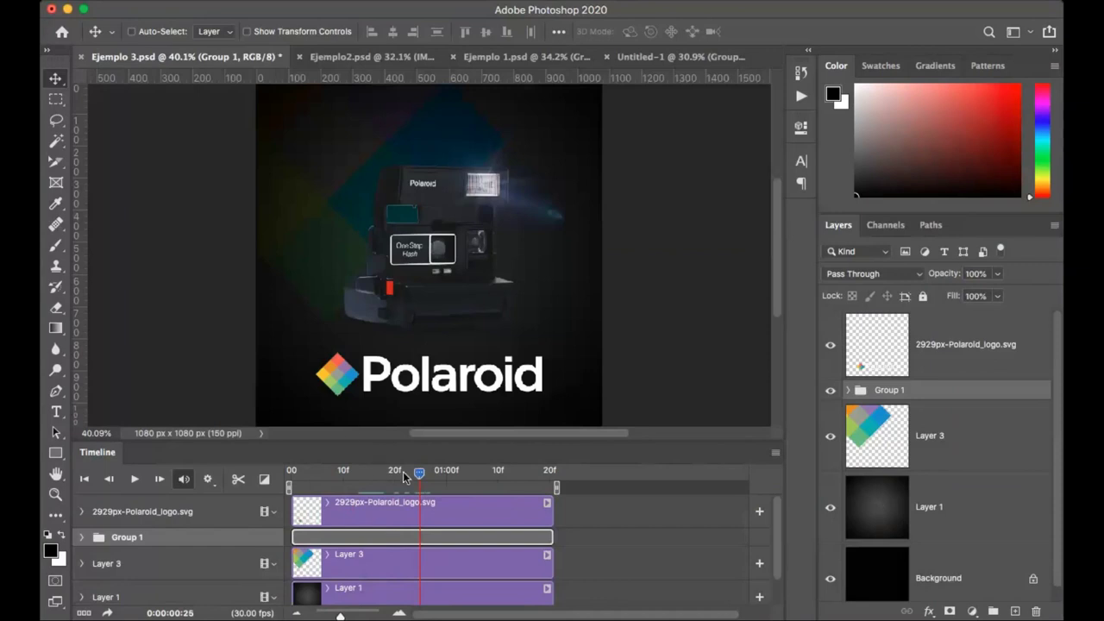
mouse_move(418, 473)
left_mouse_down()
mouse_move(404, 477)
mouse_move(415, 477)
left_mouse_up()
left_click(84, 614)
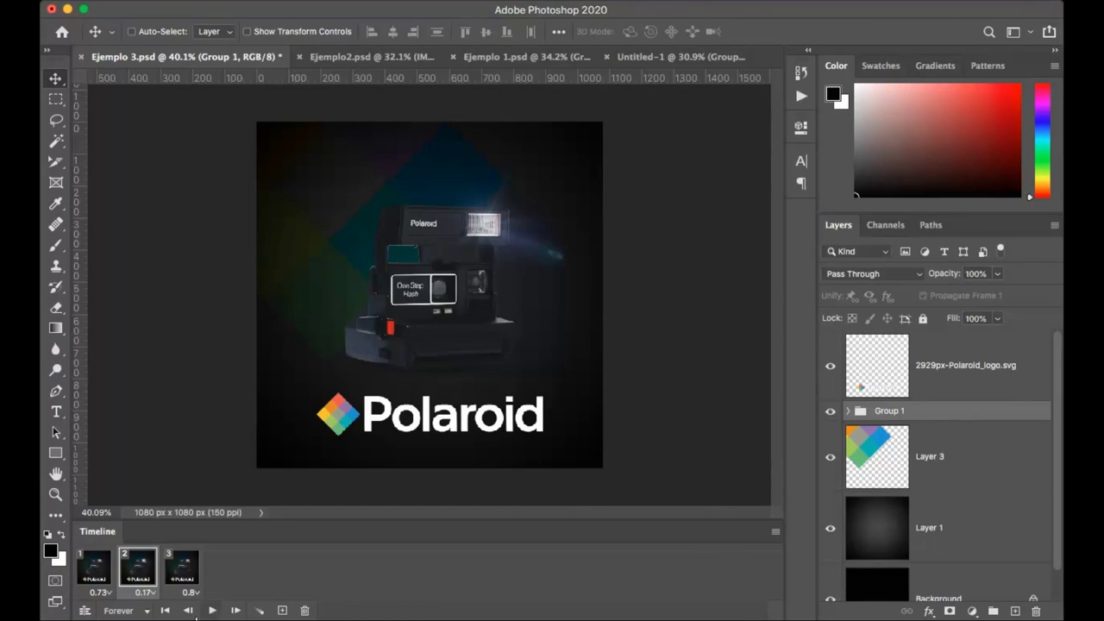
left_click(212, 609)
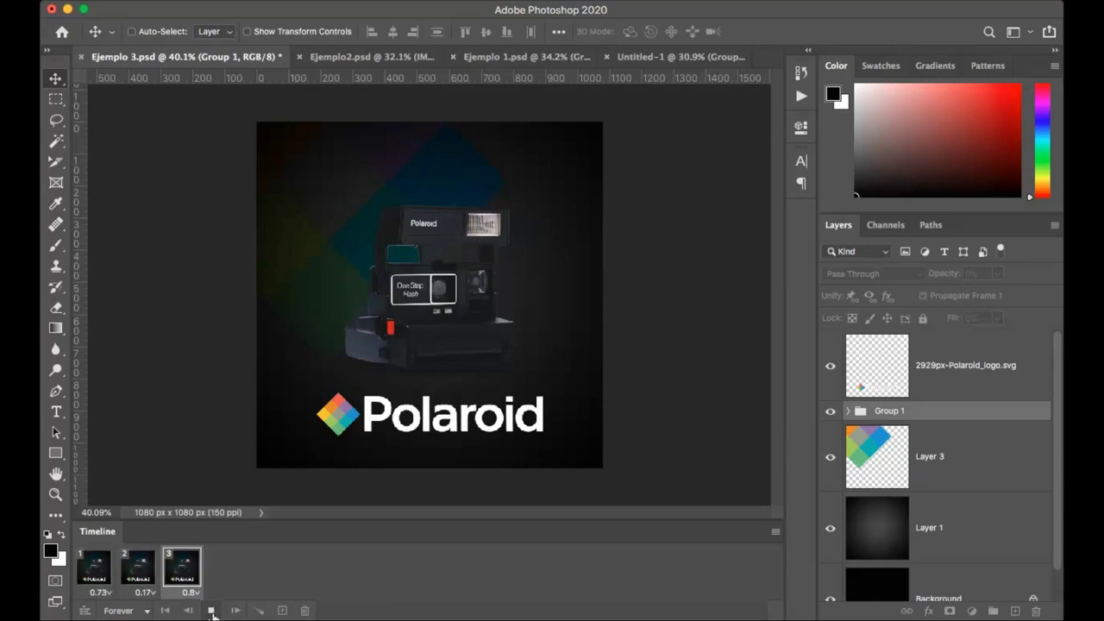
left_click(213, 610)
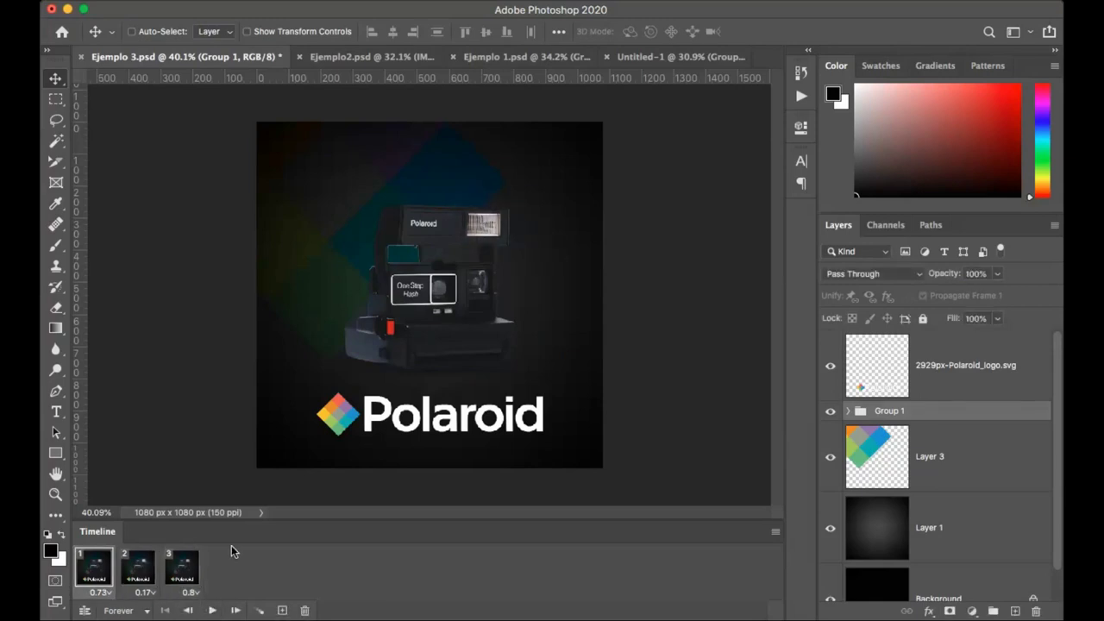
Step: In frame 2, rotate the camera's Group 1 to about -10.21° with Free Transform and play the frame animation to check it
left_click(140, 567)
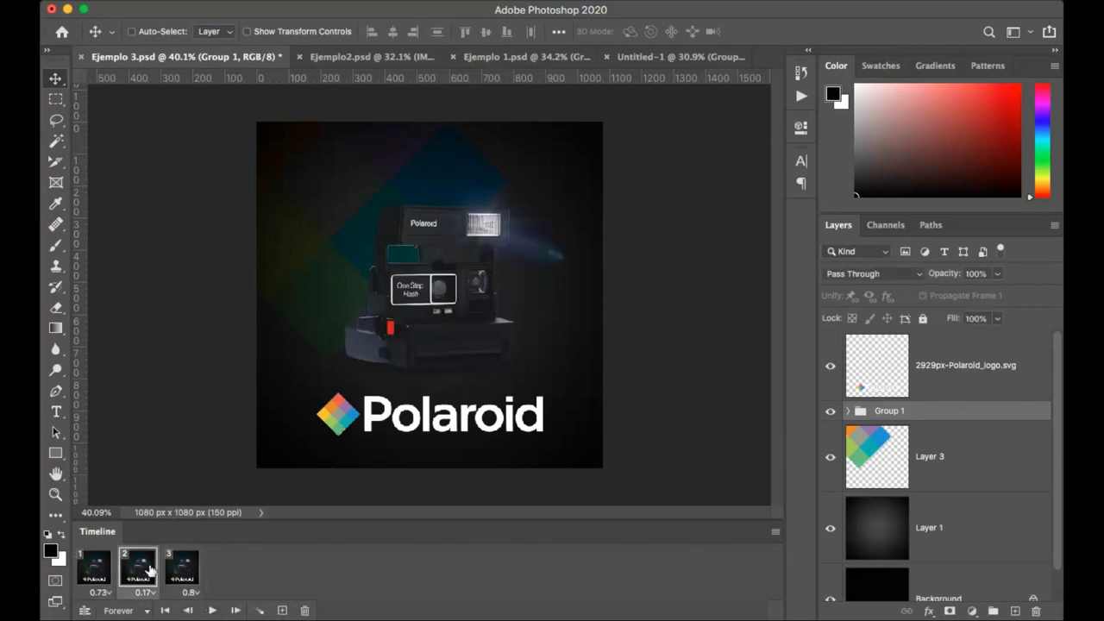
key("super+t")
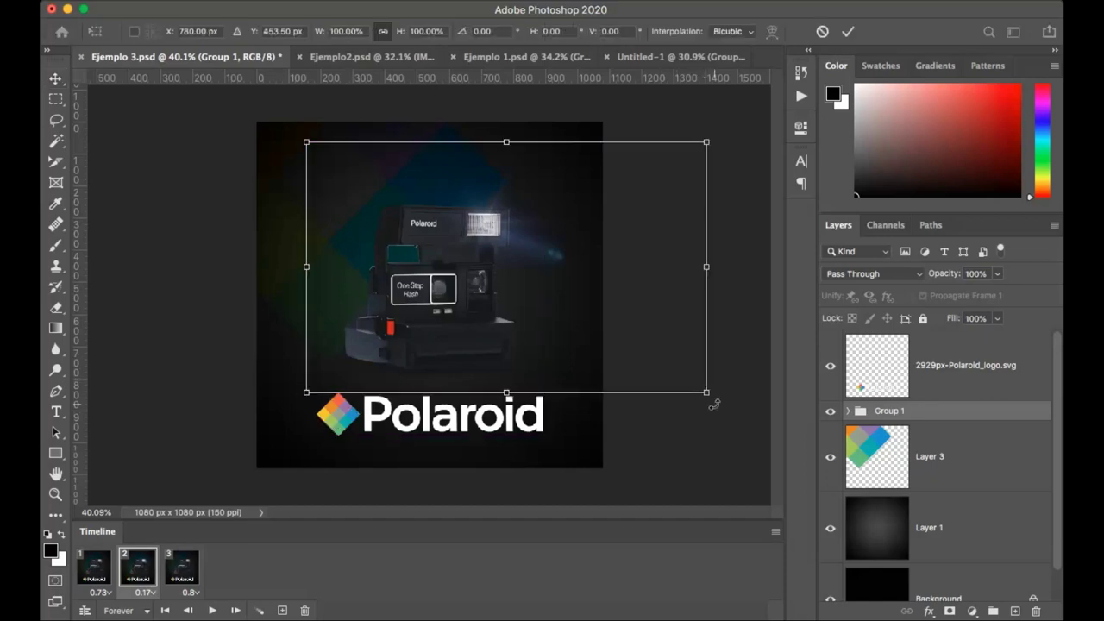
mouse_move(720, 399)
left_mouse_down()
mouse_move(732, 379)
mouse_move(714, 380)
left_mouse_up()
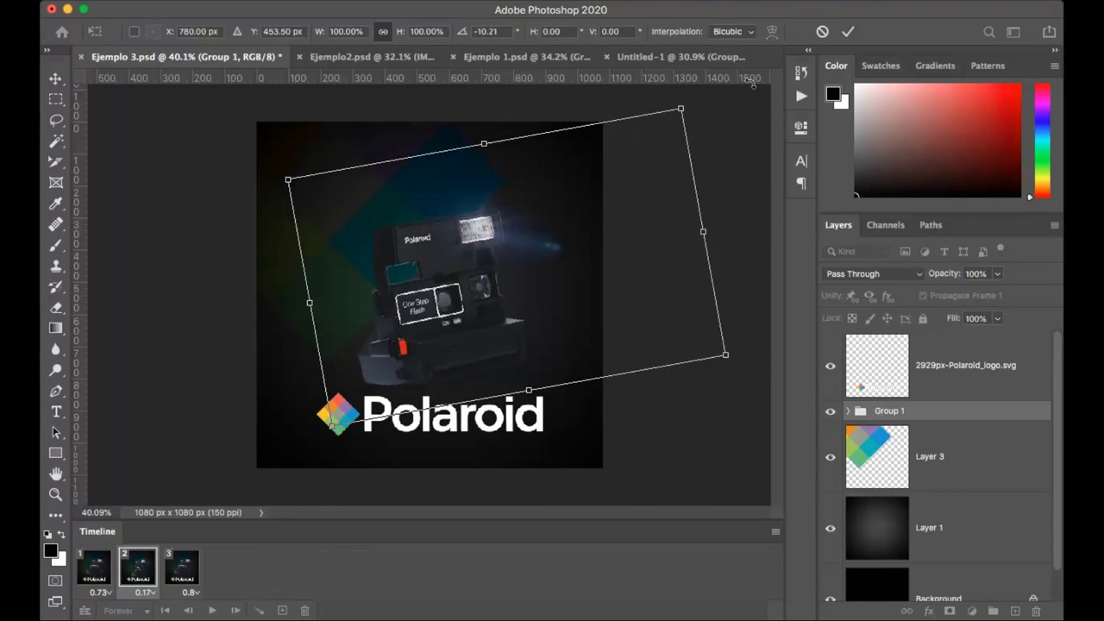
left_click(847, 31)
left_click(211, 610)
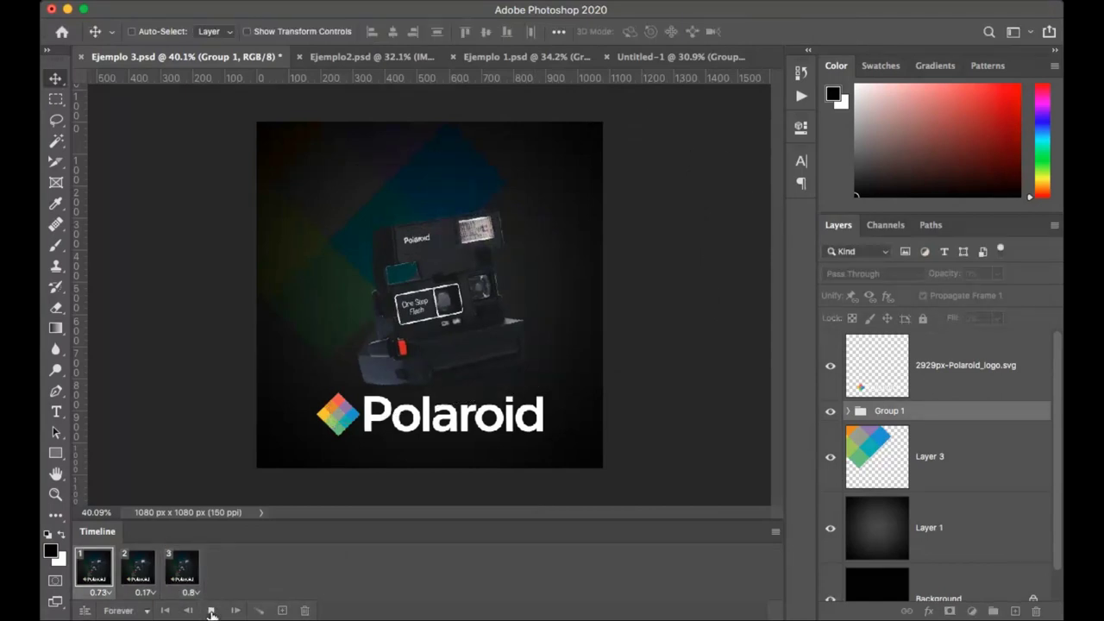
left_click(211, 610)
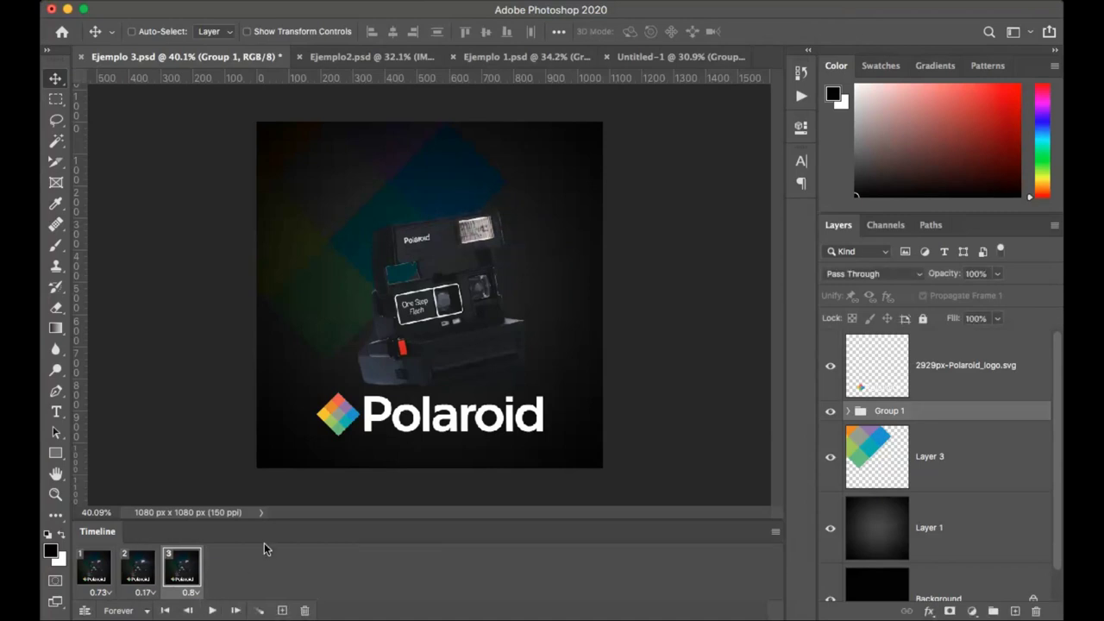